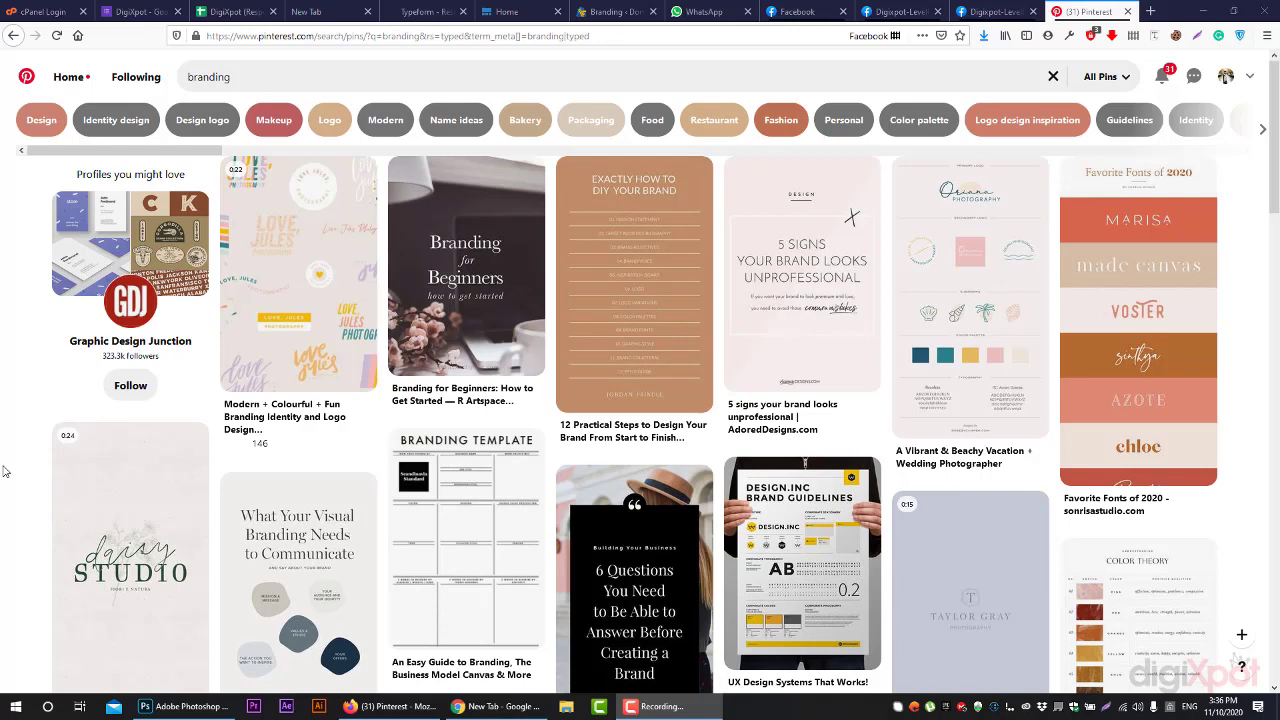
# Examine the layouts, fonts and colour palettes of the pins in the branding search results.
pyautogui.scroll(-2, 700, 450)
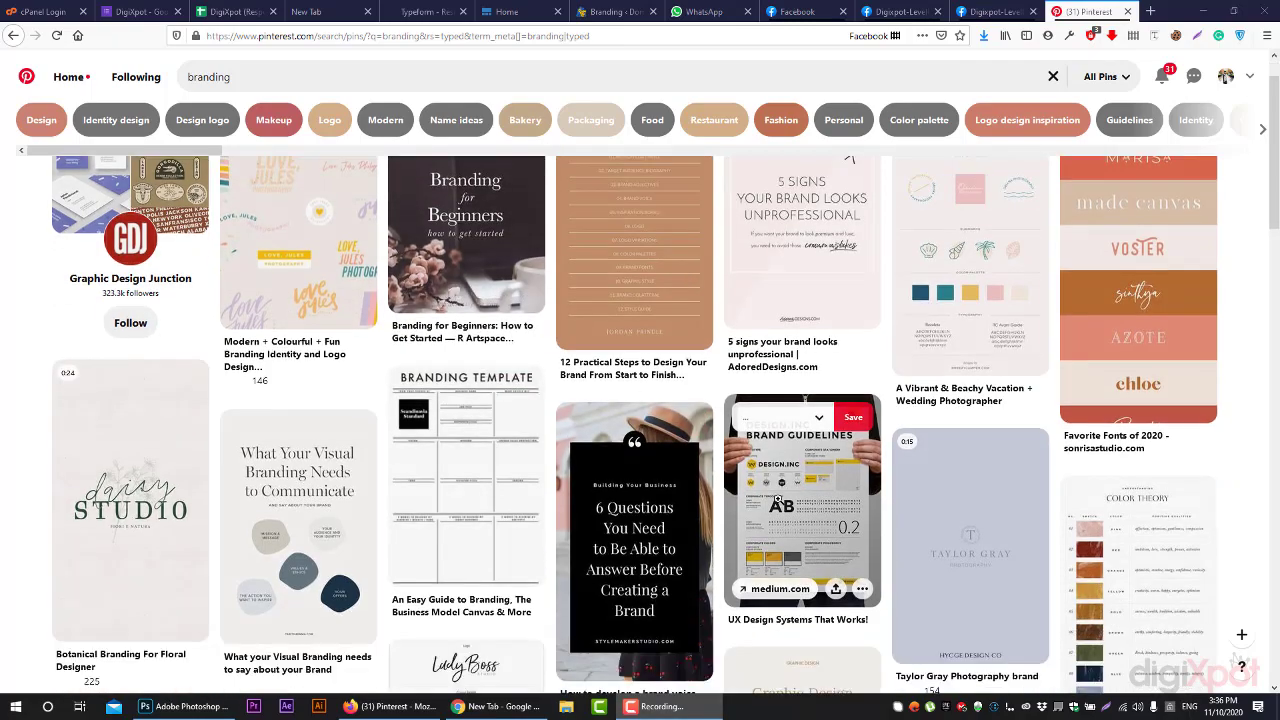
pyautogui.scroll(-2, 785, 493)
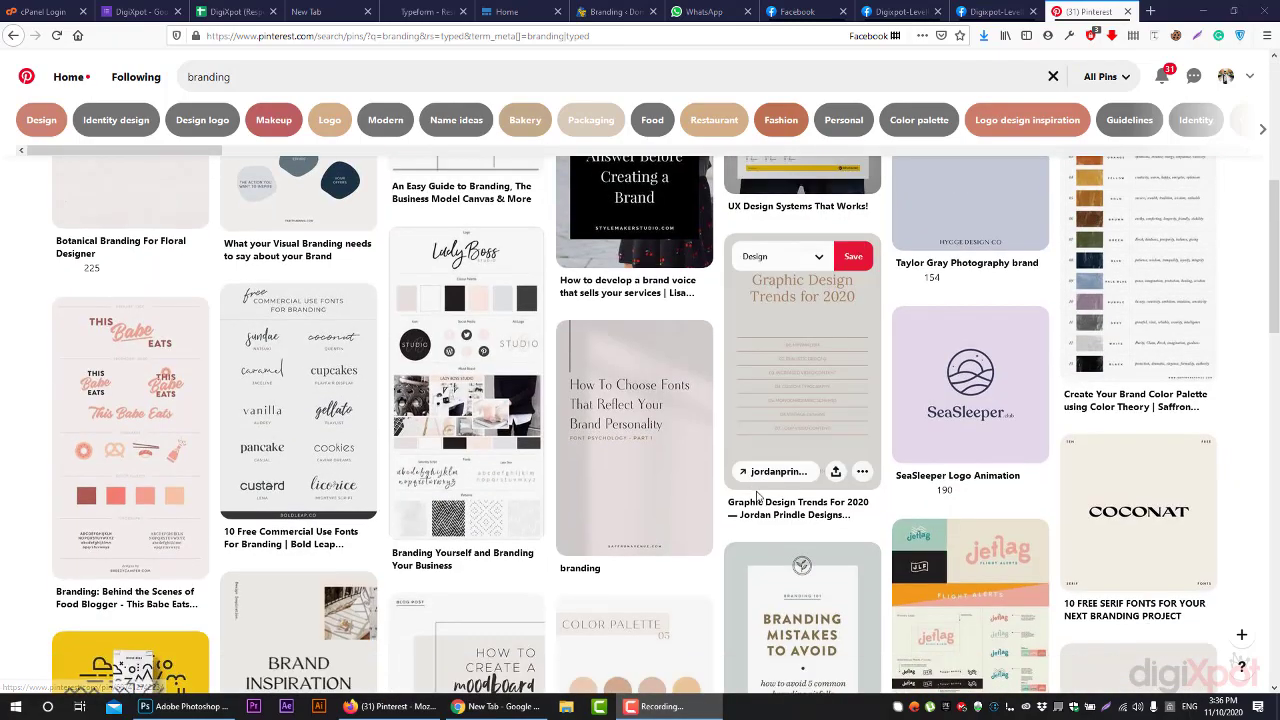
pyautogui.scroll(-2, 758, 497)
pyautogui.scroll(-3, 757, 497)
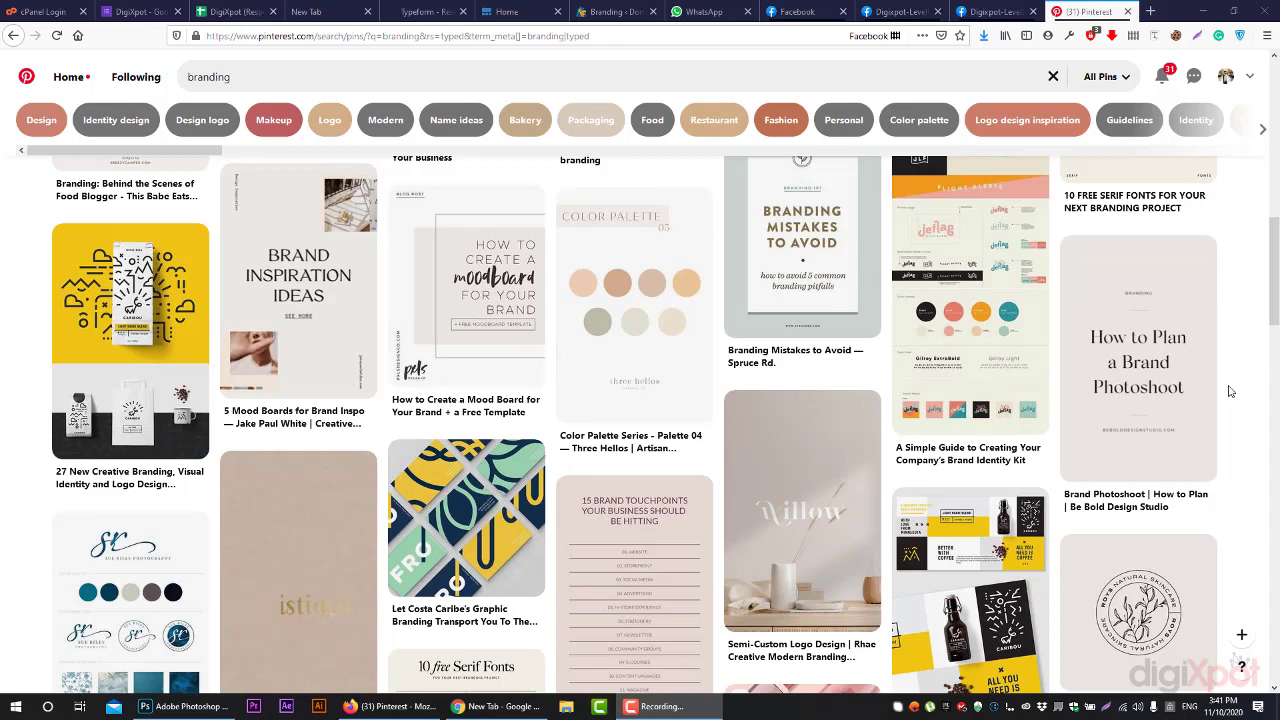
pyautogui.moveTo(1078, 336)
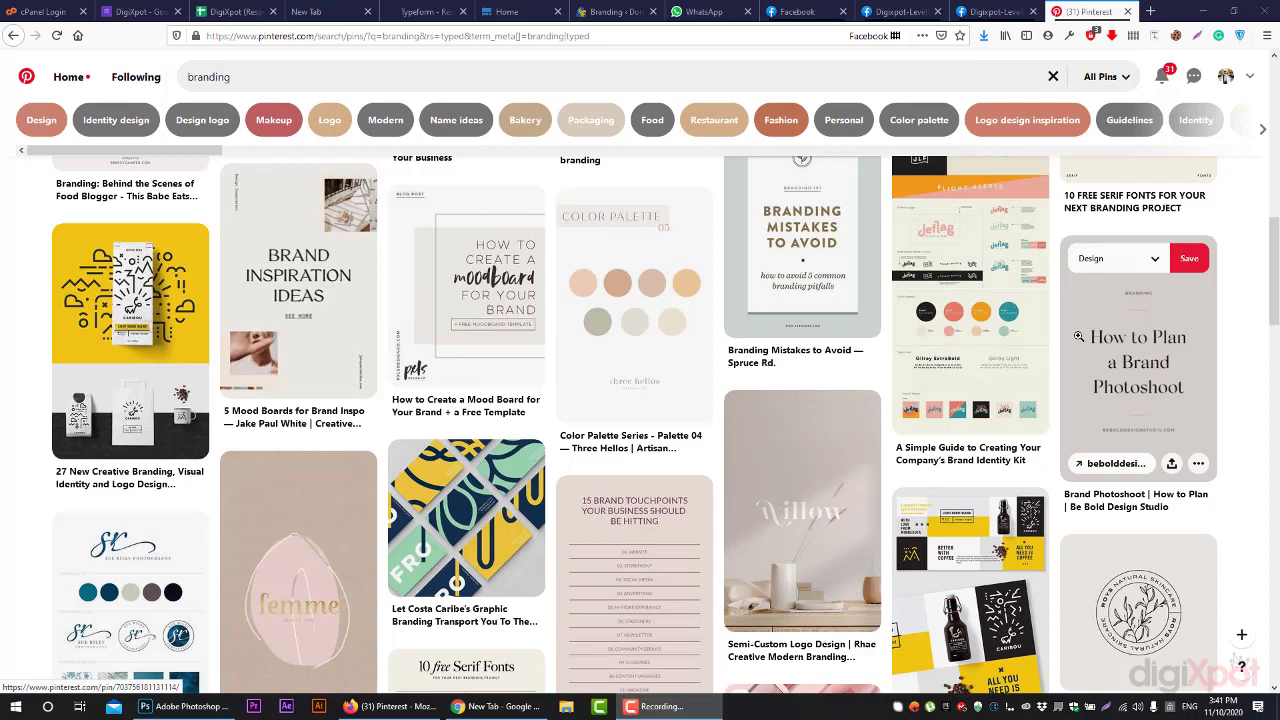
pyautogui.scroll(-5, 640, 425)
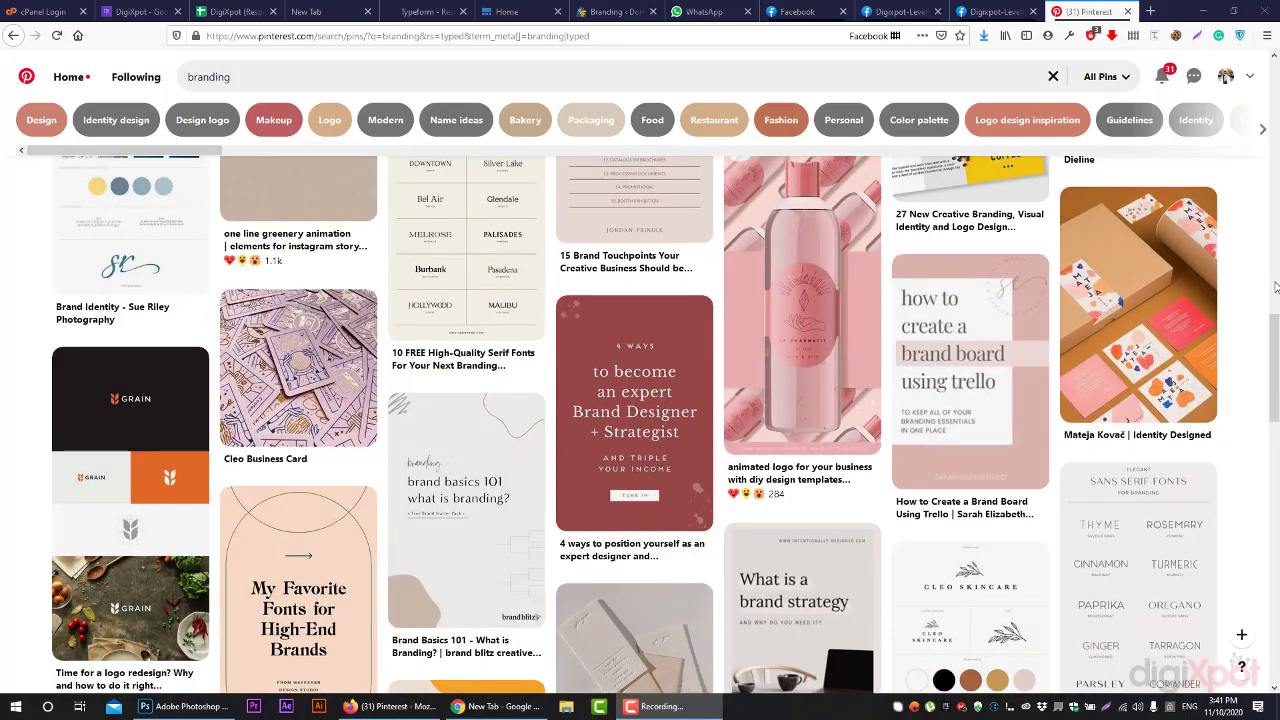
pyautogui.scroll(5, 565, 298)
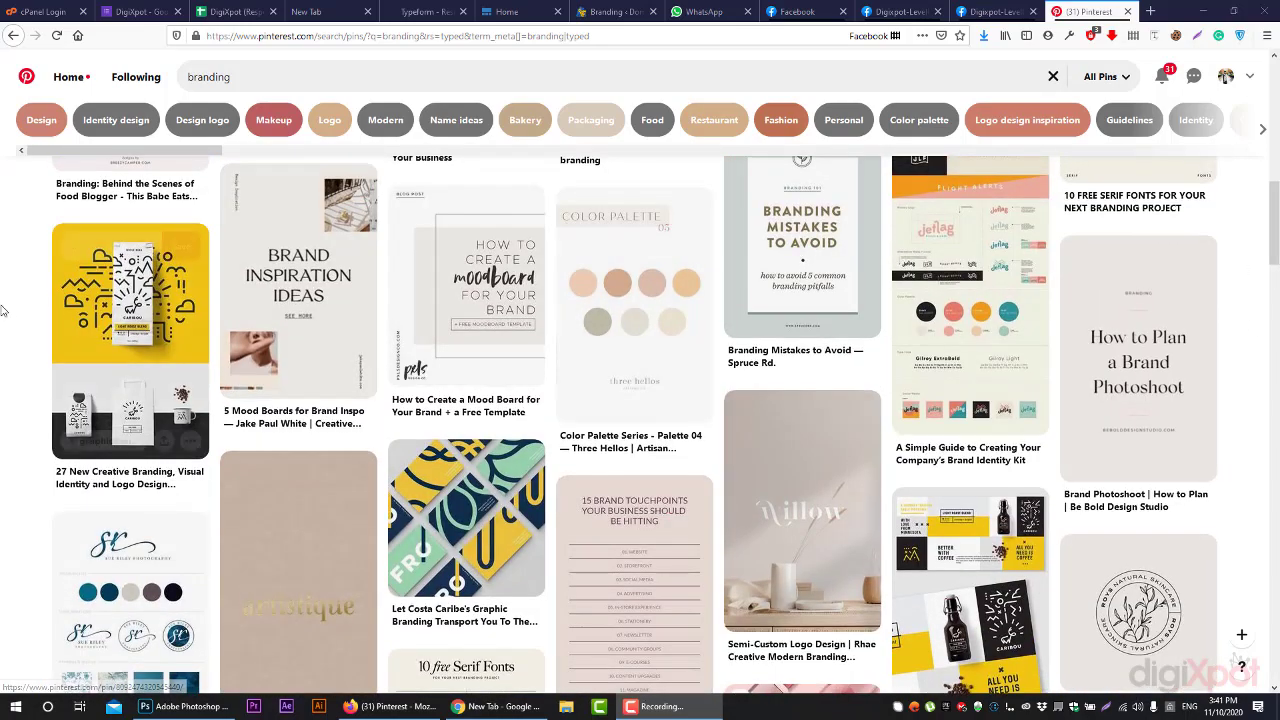
pyautogui.scroll(2, 3, 318)
pyautogui.scroll(2, 3, 318)
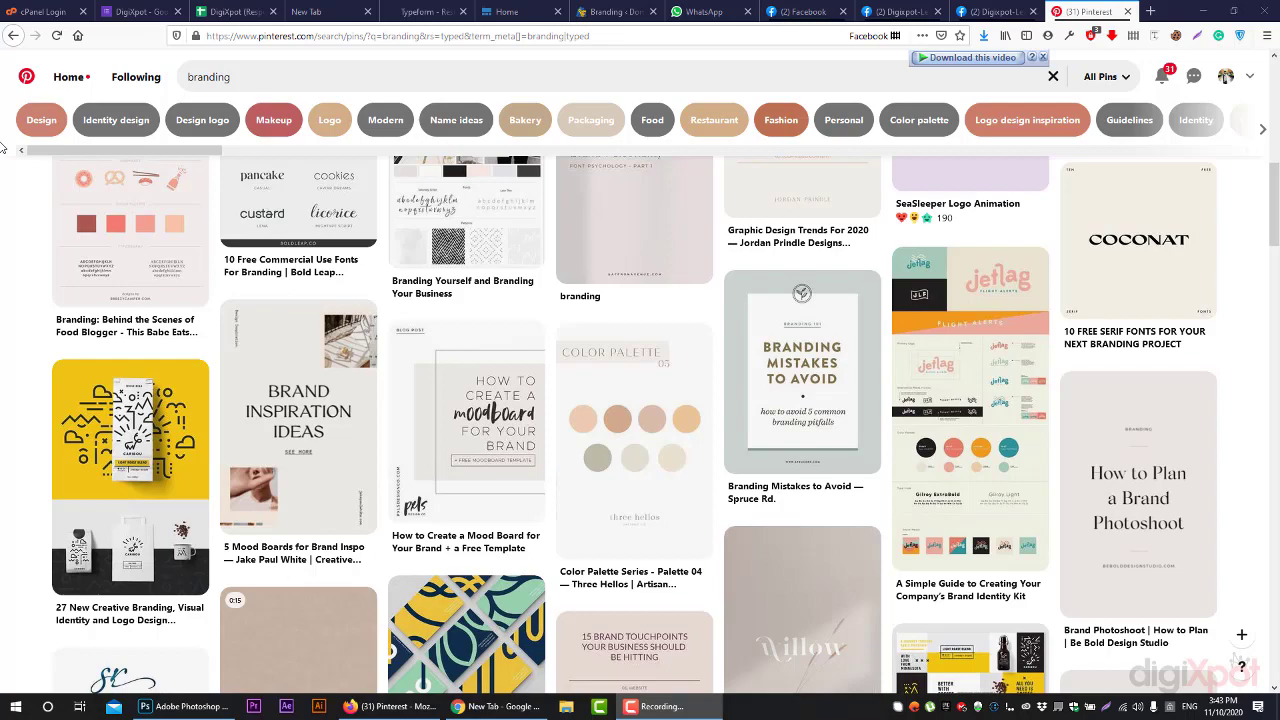
pyautogui.scroll(-6, 641, 510)
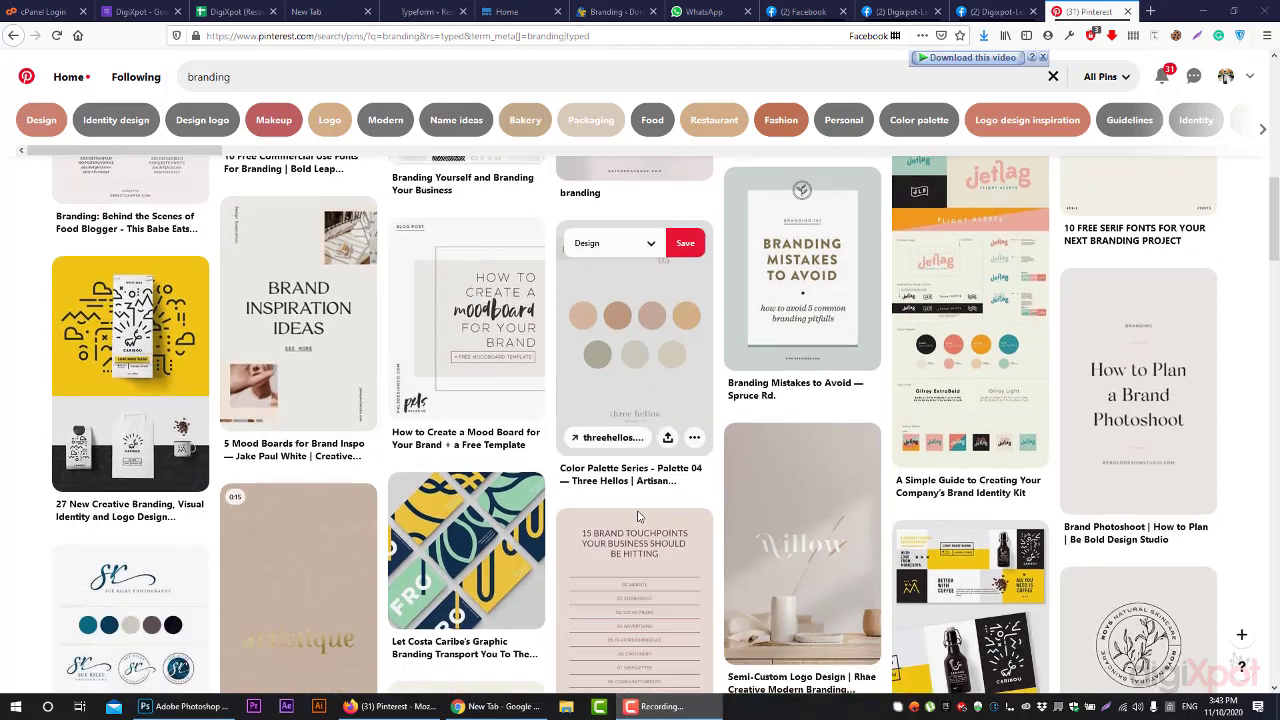
pyautogui.scroll(-1, 641, 510)
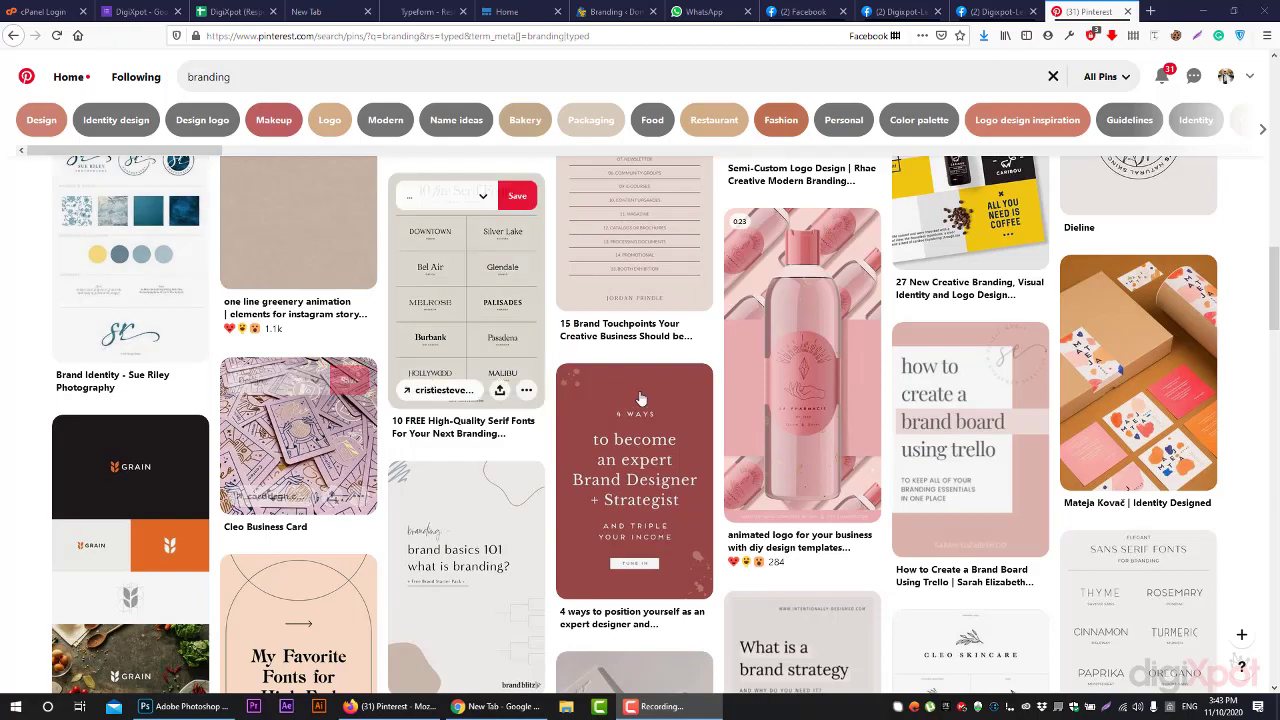
pyautogui.scroll(-3, 660, 360)
pyautogui.scroll(-1, 694, 407)
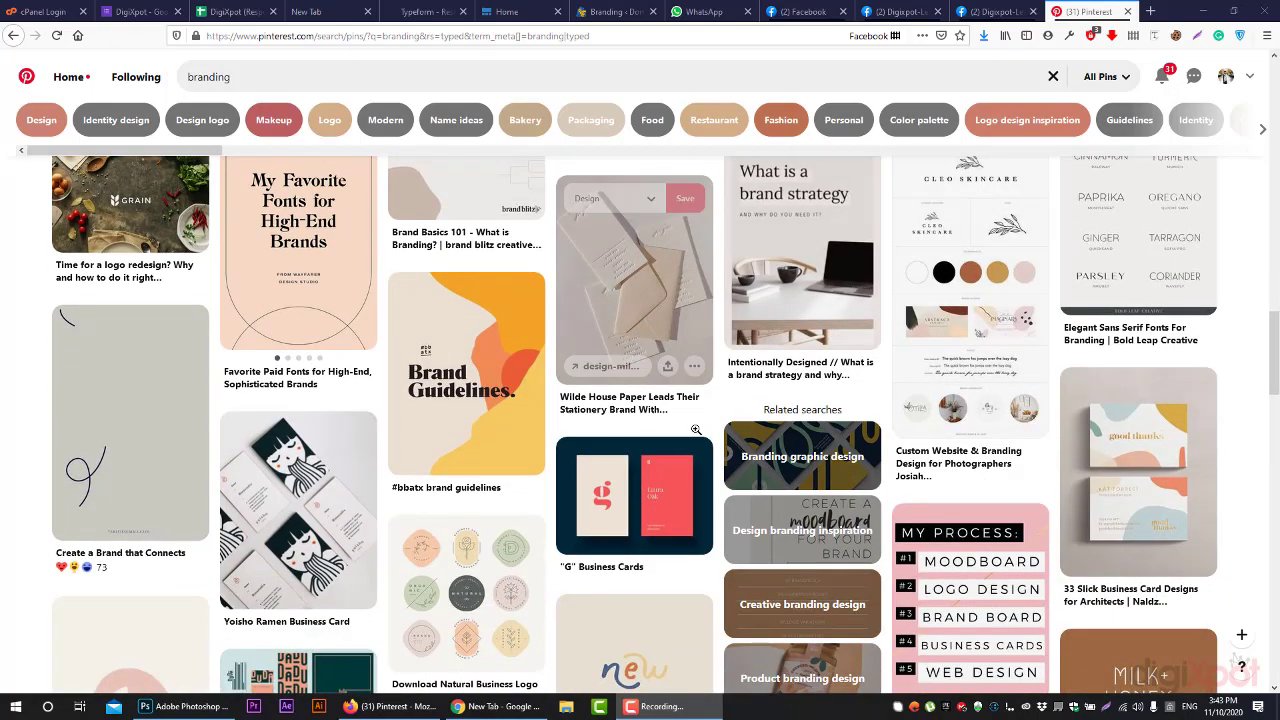
pyautogui.scroll(-3, 30, 360)
pyautogui.scroll(-3, 30, 360)
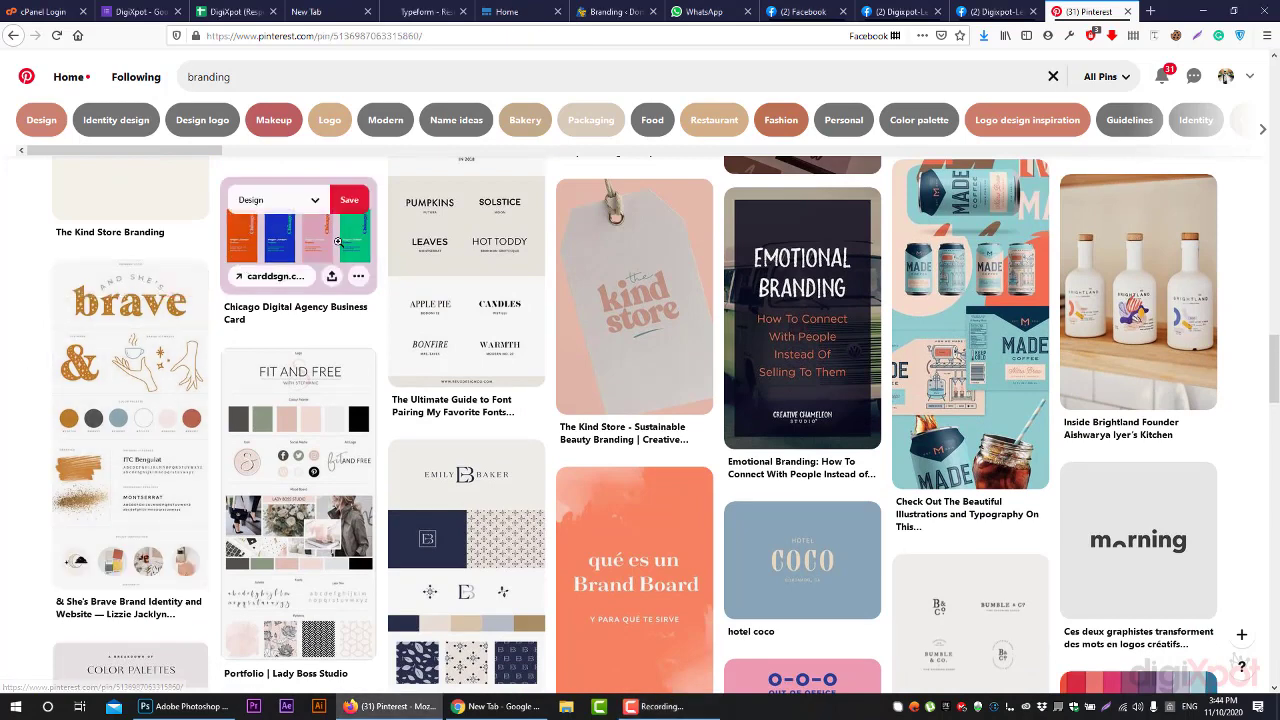
# Starting from the Chicago Digital Agency Business Card pin, follow related pins to Tonic - Spy Studio and Made You Look 171.
pyautogui.click(338, 242)
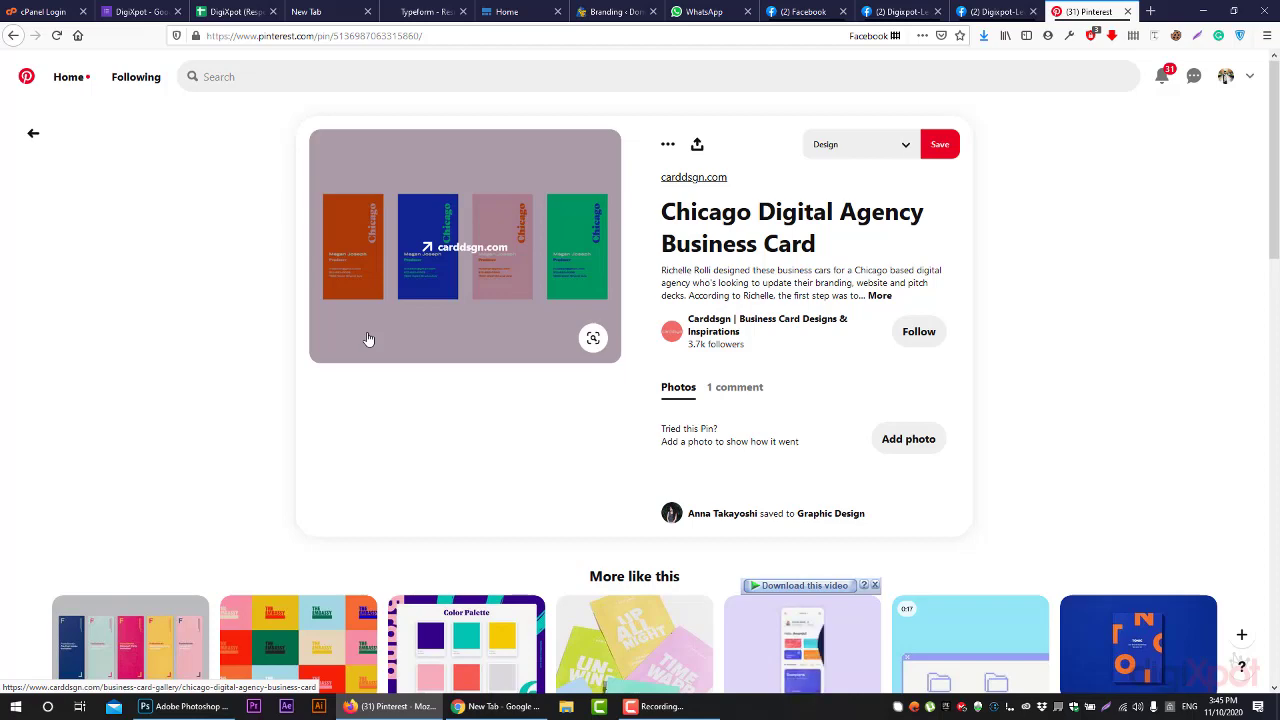
pyautogui.scroll(-2, 860, 366)
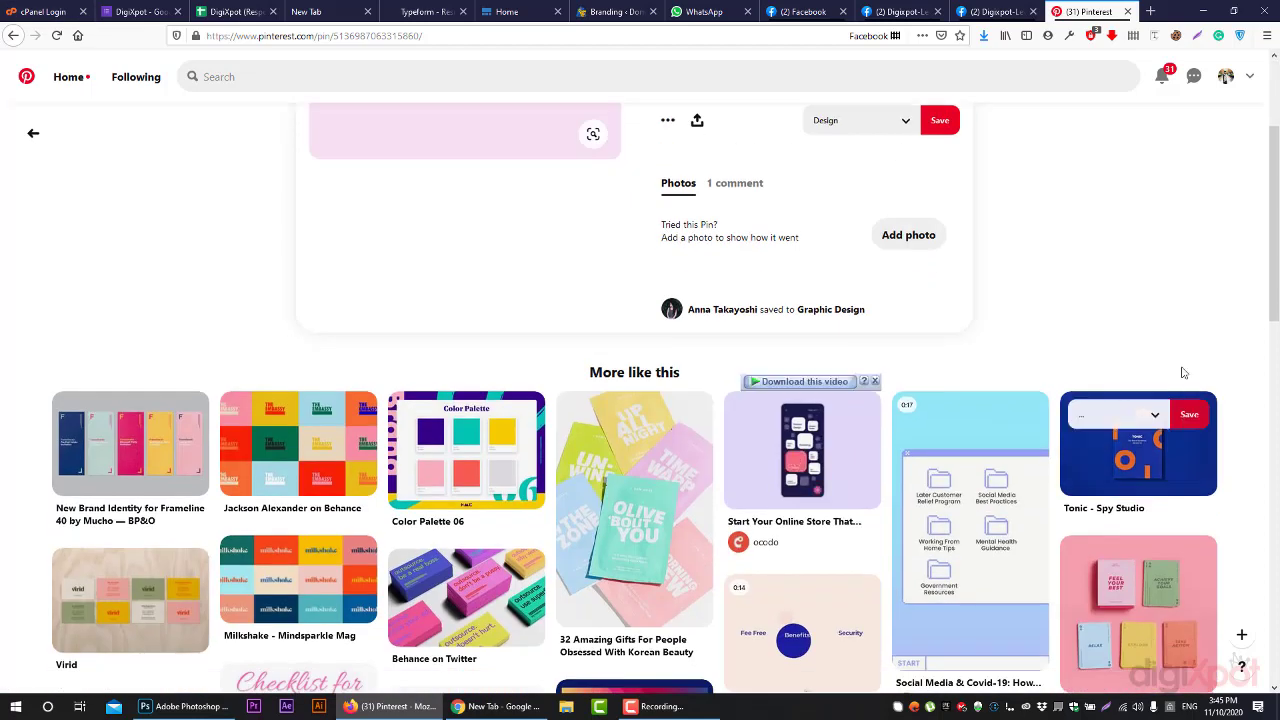
pyautogui.click(1110, 410)
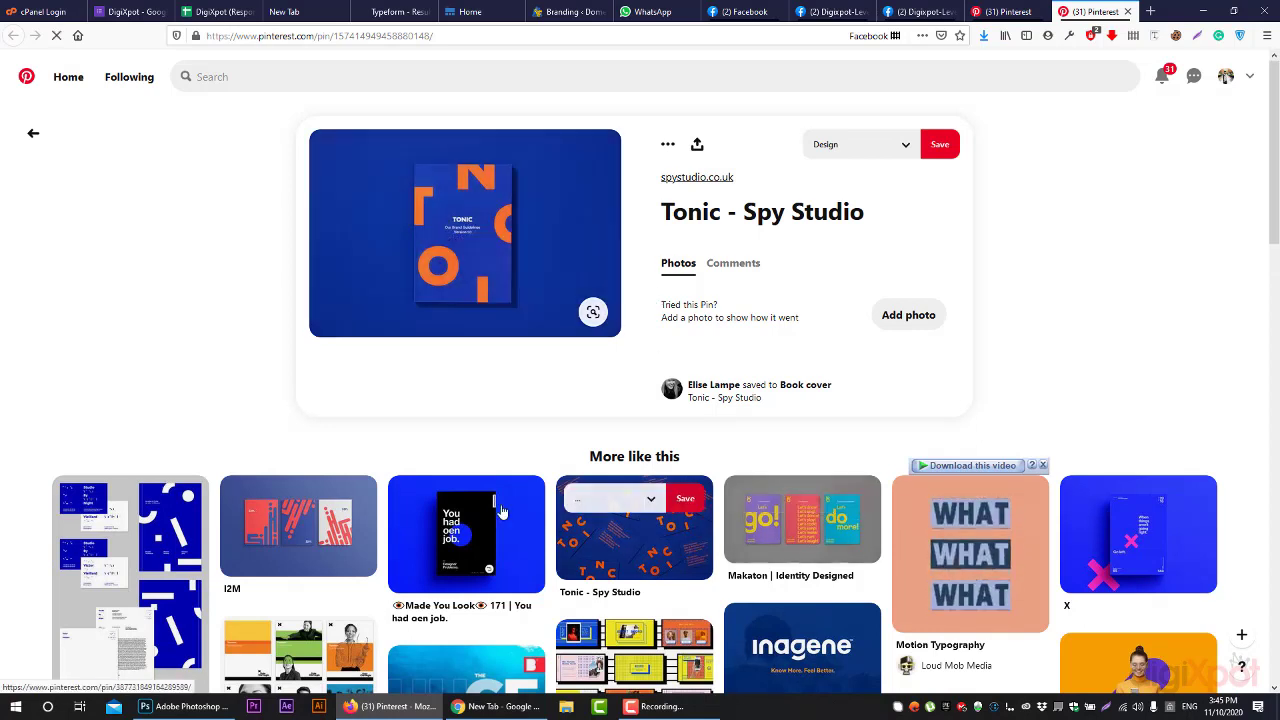
pyautogui.middleClick(428, 532)
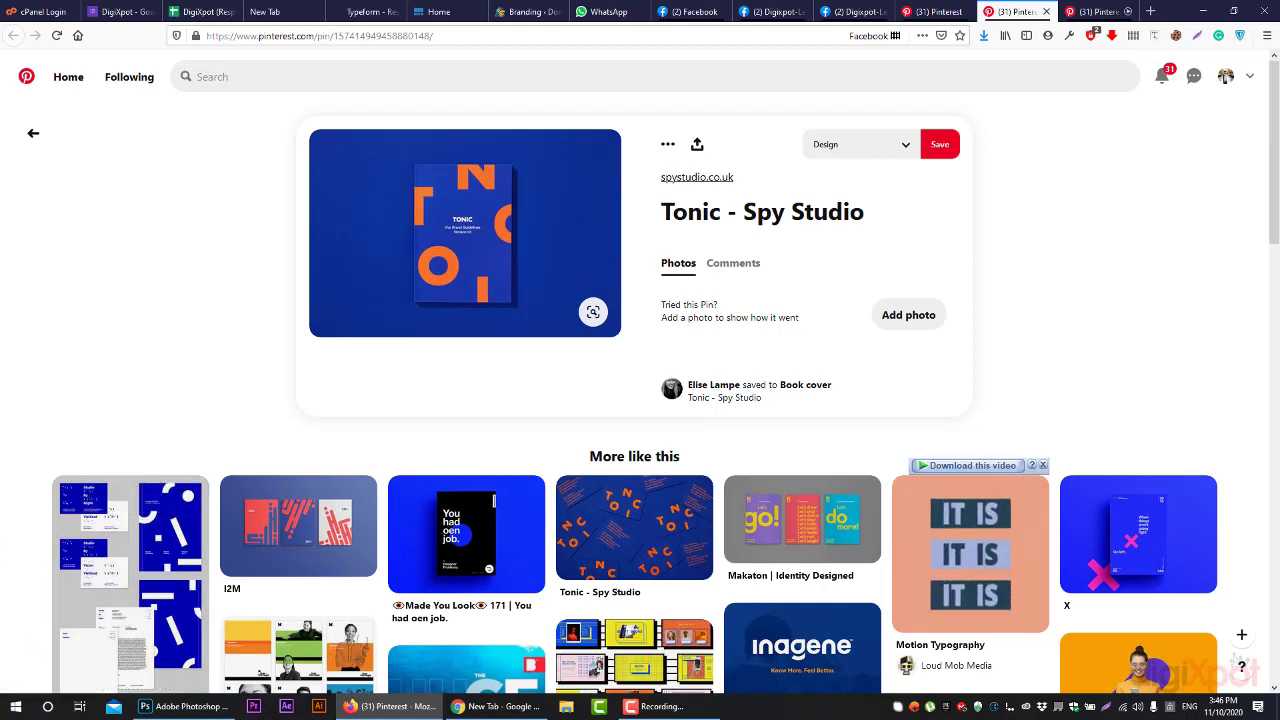
pyautogui.click(1100, 11)
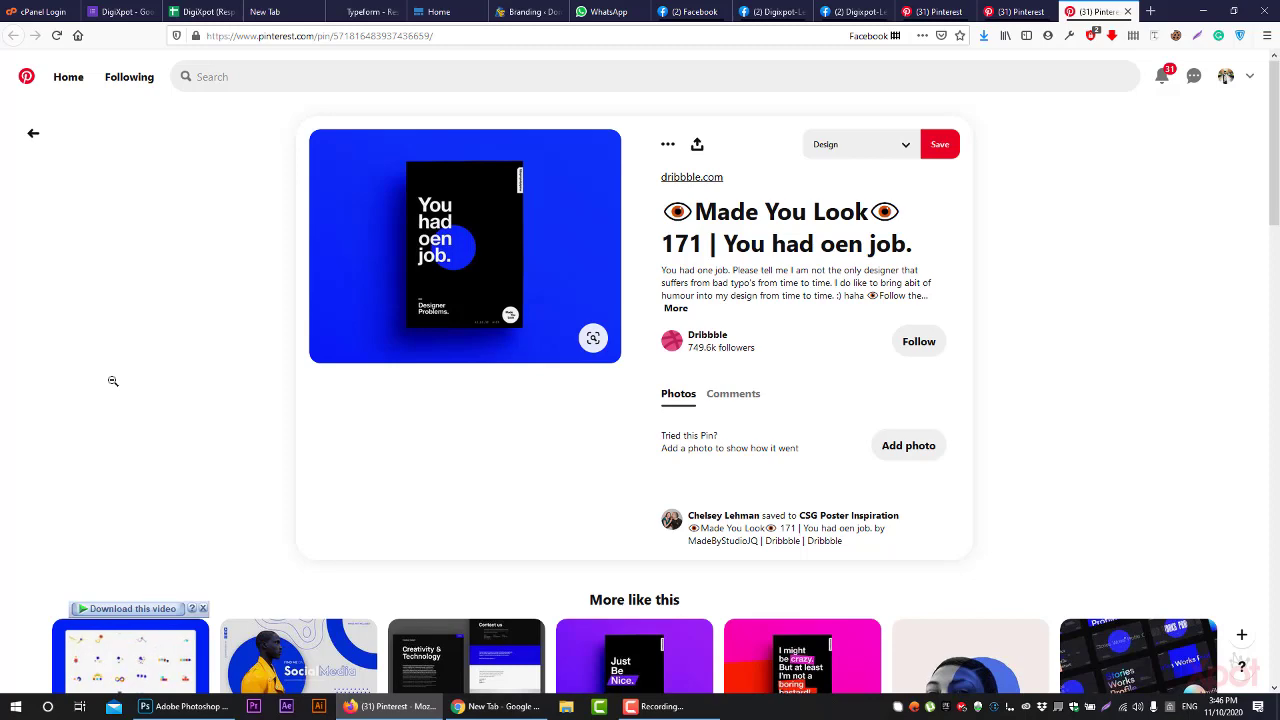
# Open the related Made You Look 172 and Made You Look 167 pins in separate tabs and view the 167 pin.
pyautogui.scroll(-2, 994, 209)
pyautogui.middleClick(801, 472)
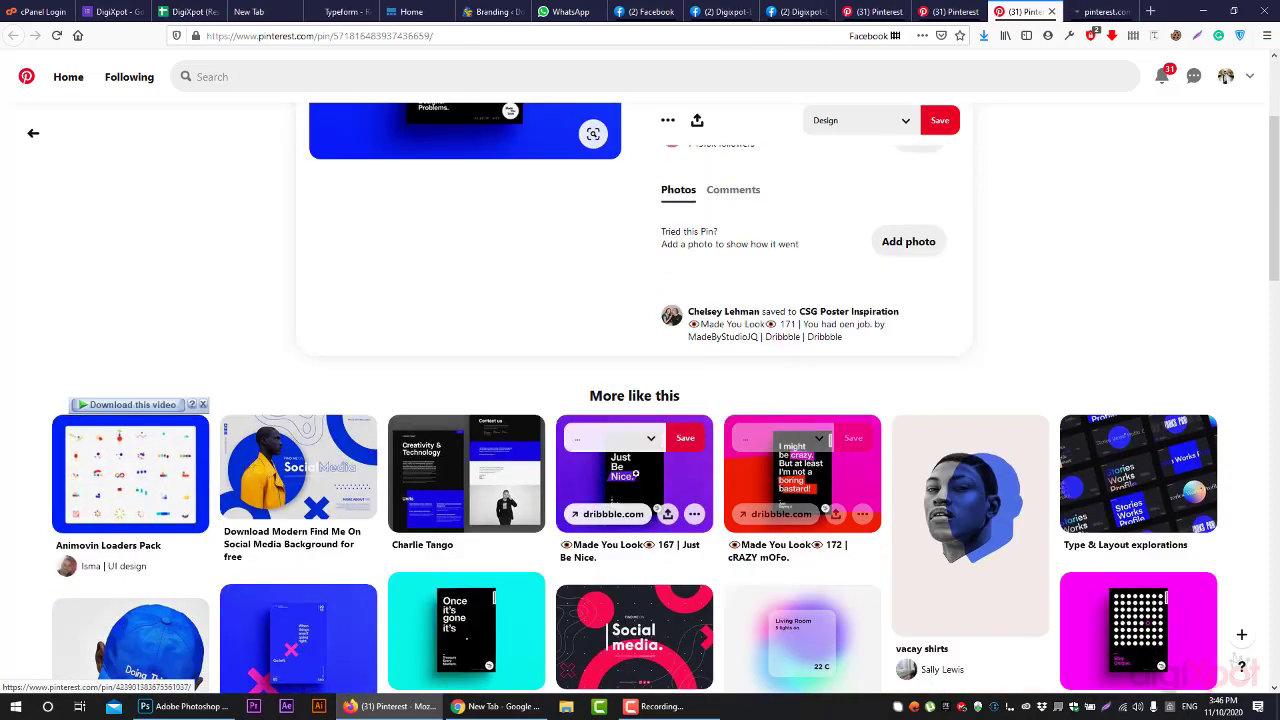
pyautogui.middleClick(634, 474)
pyautogui.click(1037, 11)
pyautogui.click(1095, 10)
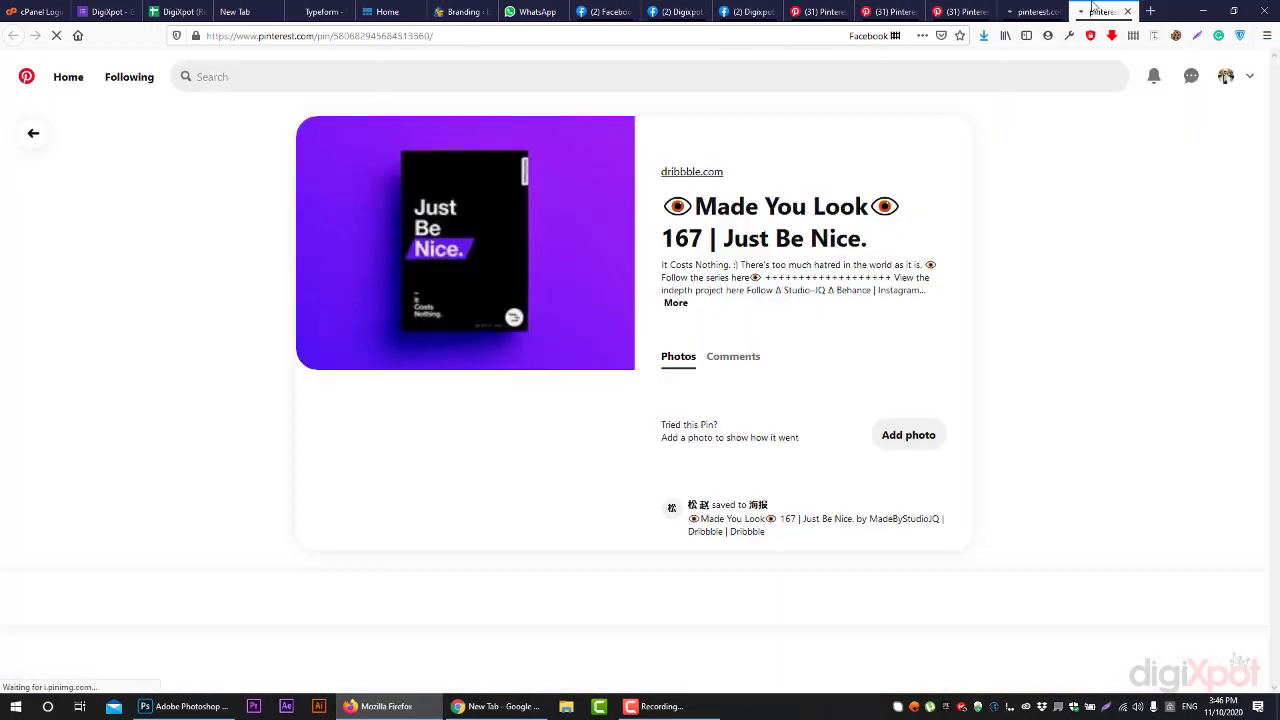
pyautogui.rightClick(438, 270)
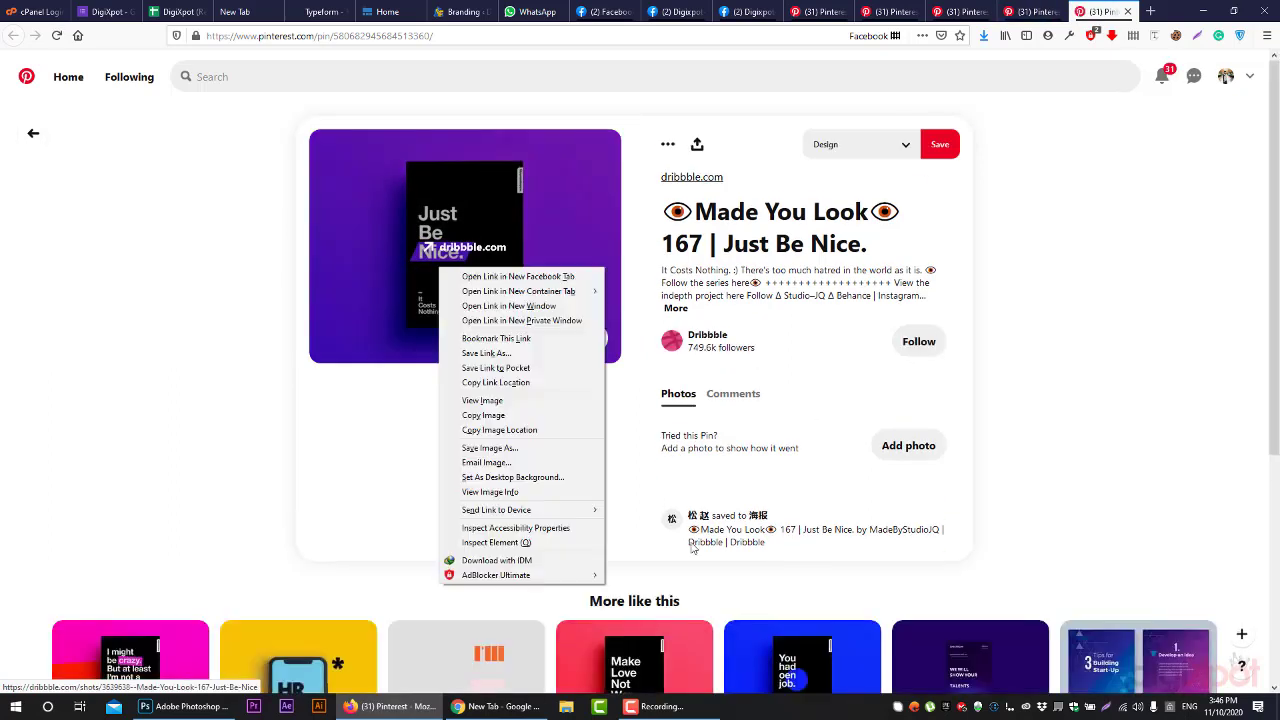
pyautogui.click(106, 346)
pyautogui.click(110, 350)
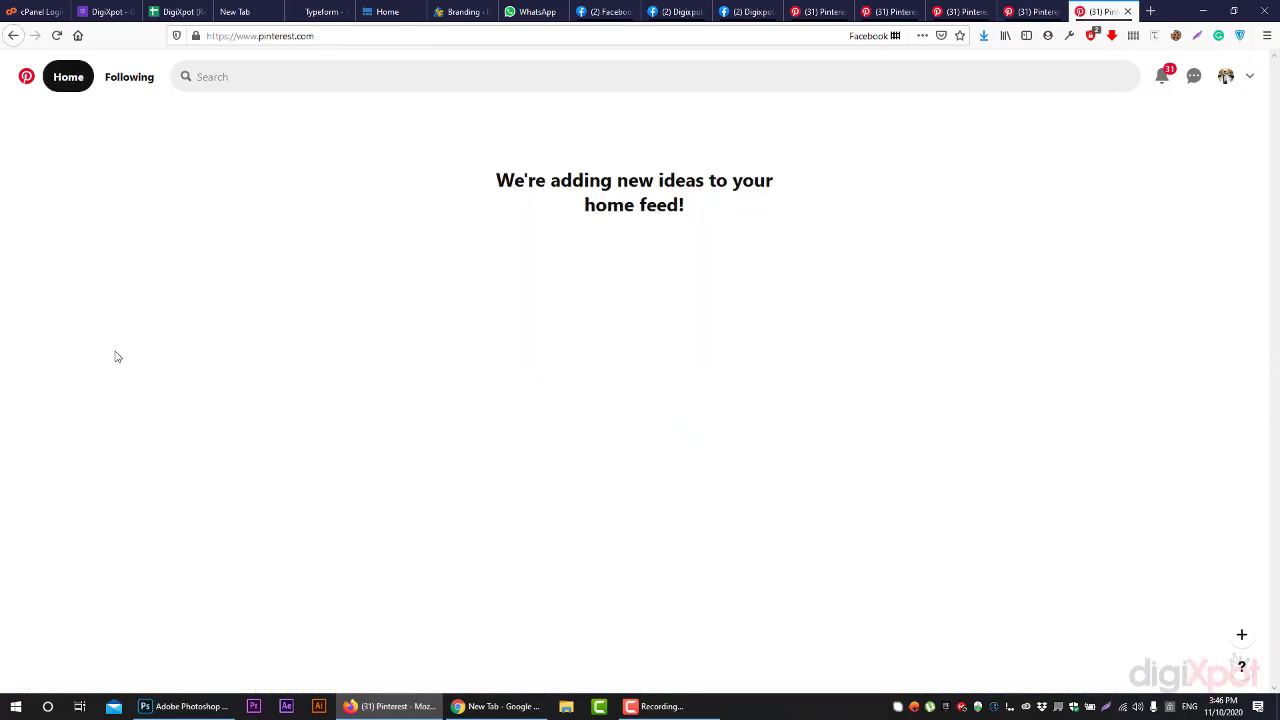
# View the opened Made You Look 172 pin and examine its poster's colours and text highlights.
pyautogui.click(1030, 11)
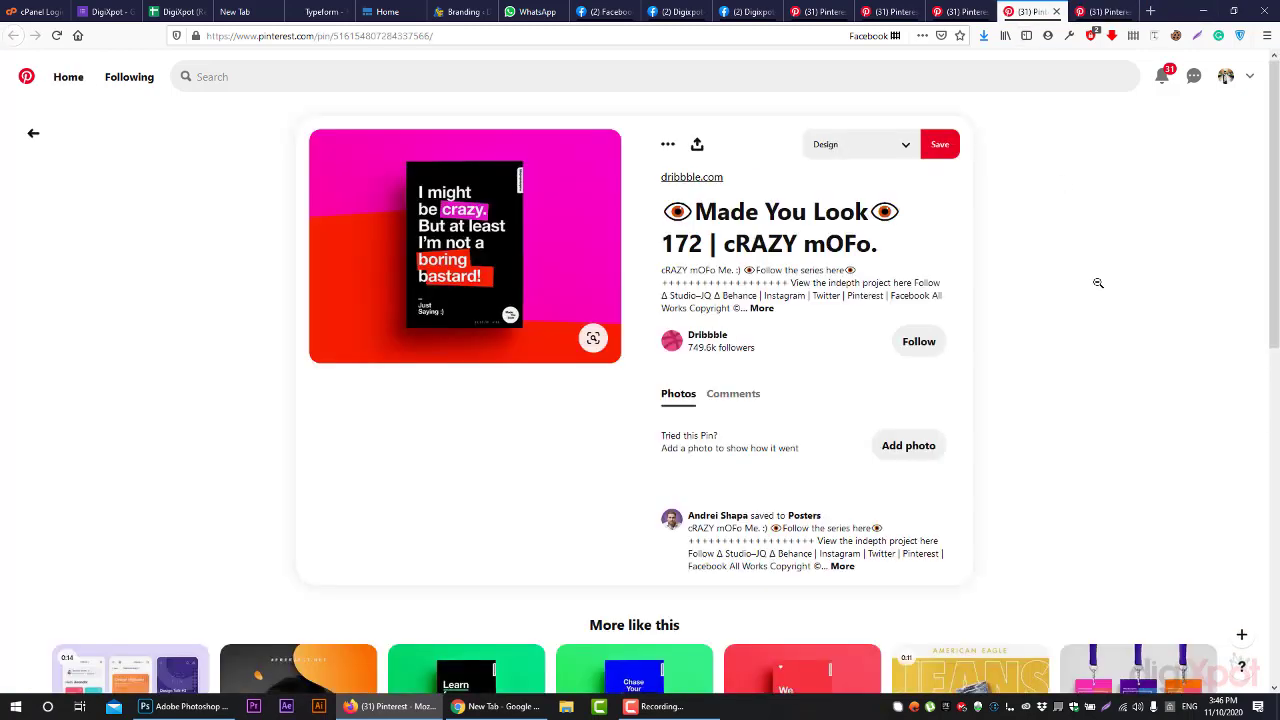
pyautogui.scroll(-2, 1082, 329)
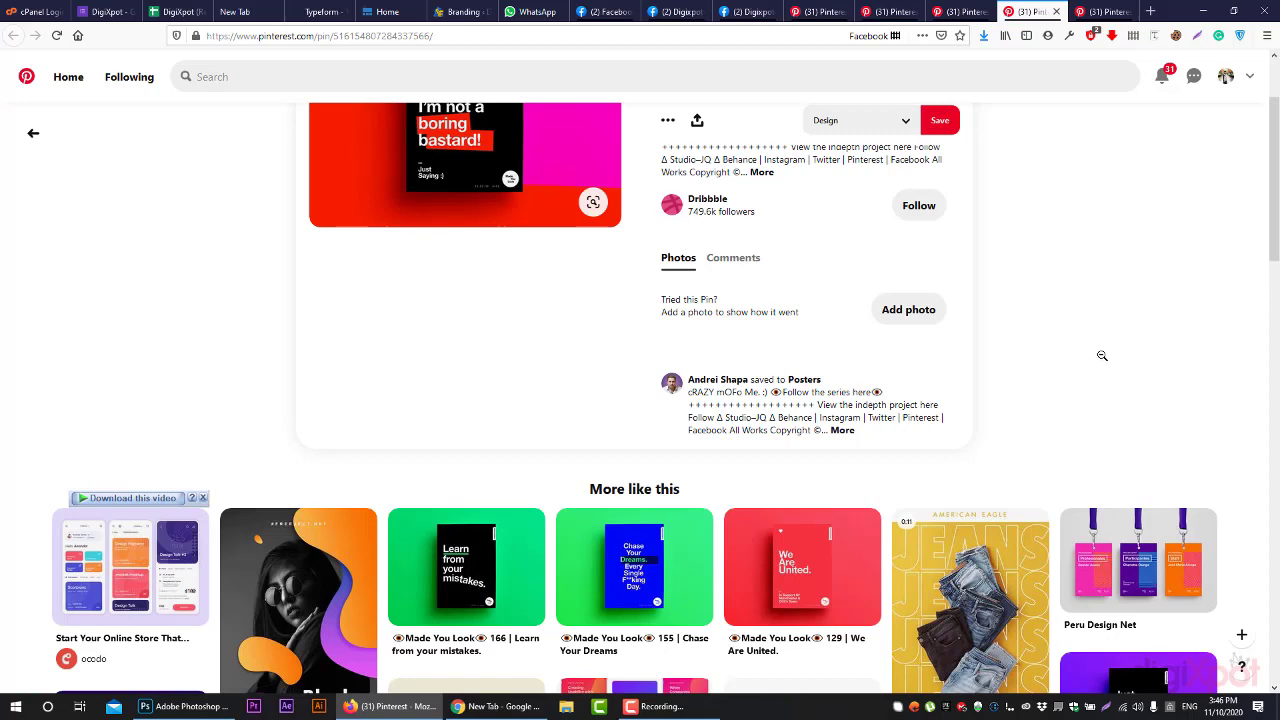
pyautogui.scroll(2, 1097, 356)
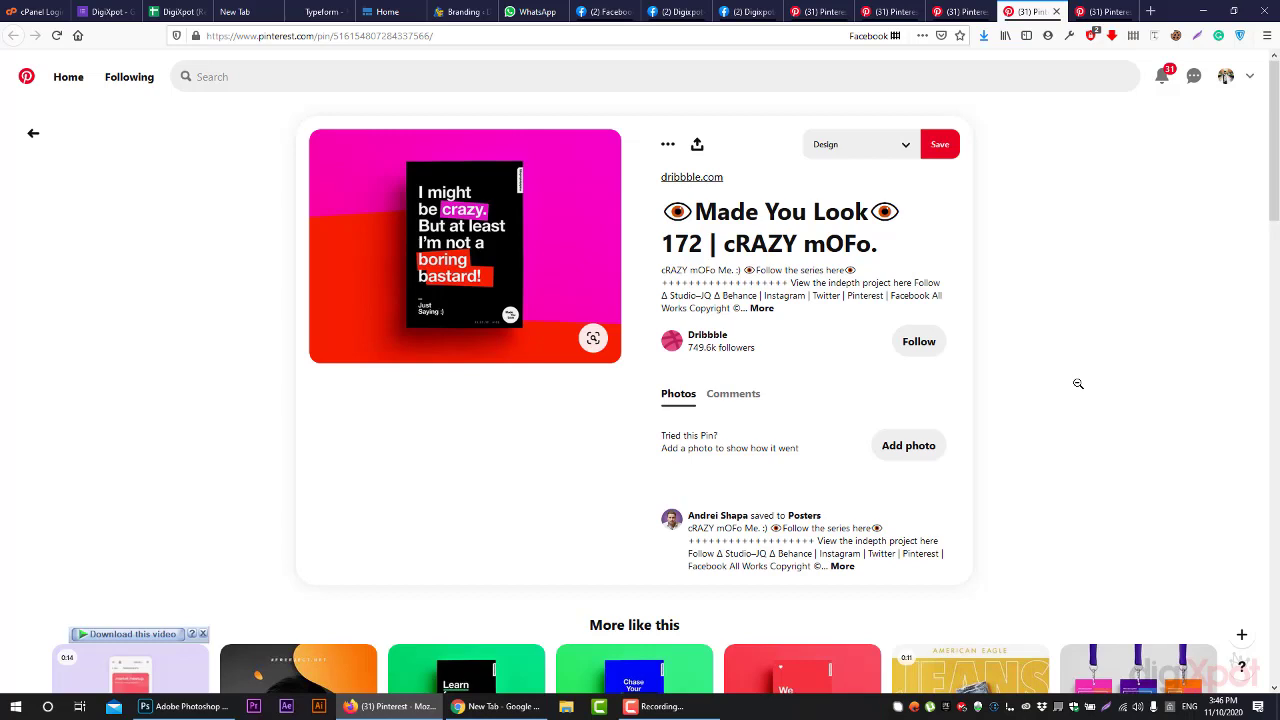
pyautogui.moveTo(478, 226)
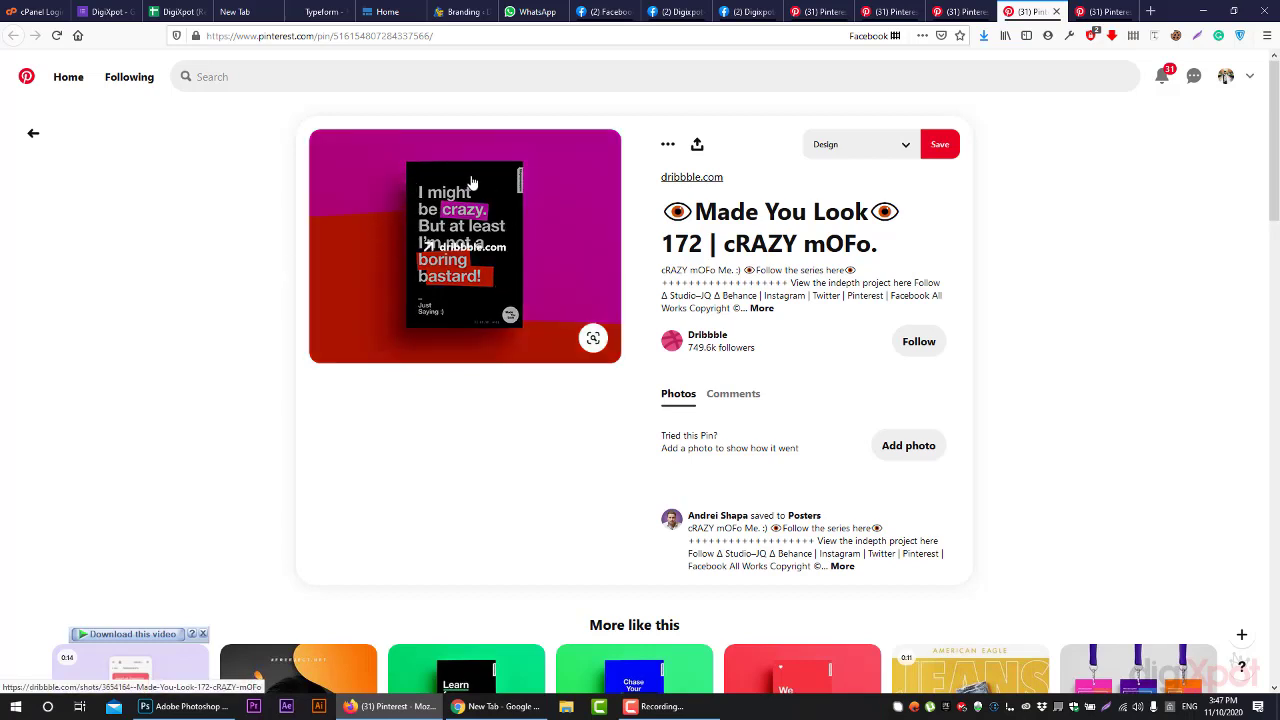
# Open the related 5 Social Media Banner Templates PSD pin in a new tab and examine its banner designs and similar pins.
pyautogui.scroll(-3, 600, 356)
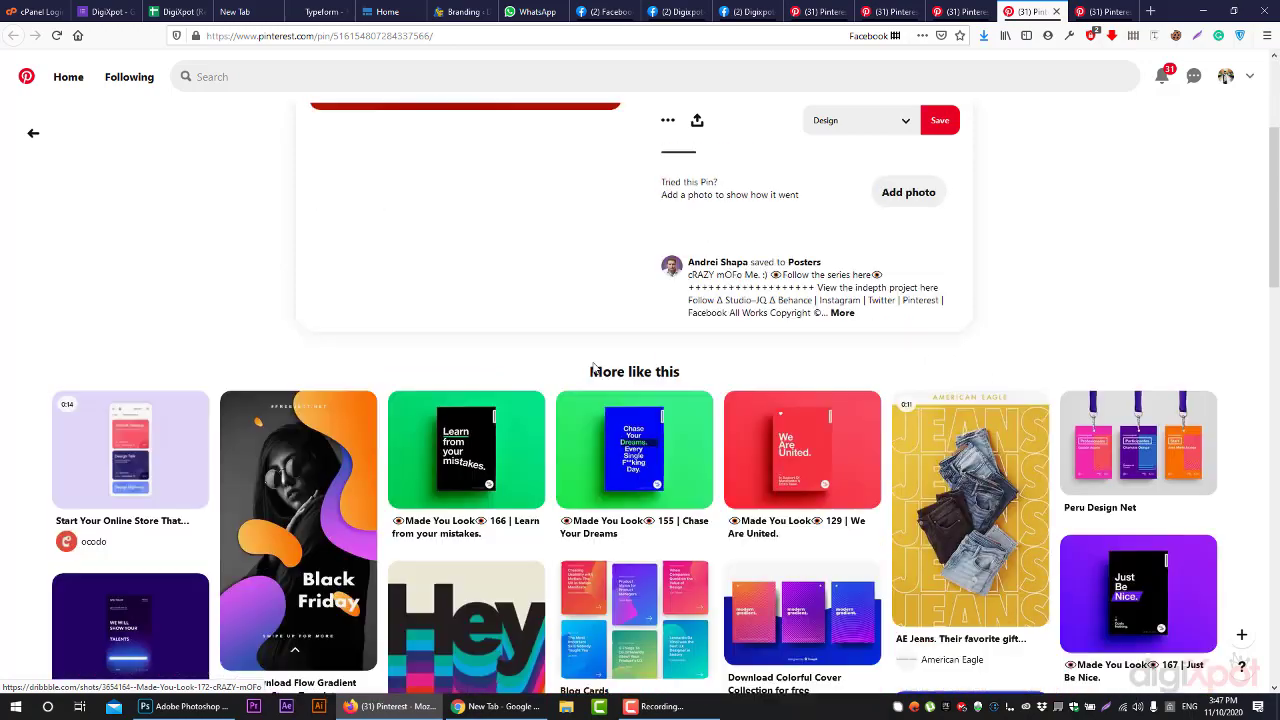
pyautogui.scroll(-3, 600, 356)
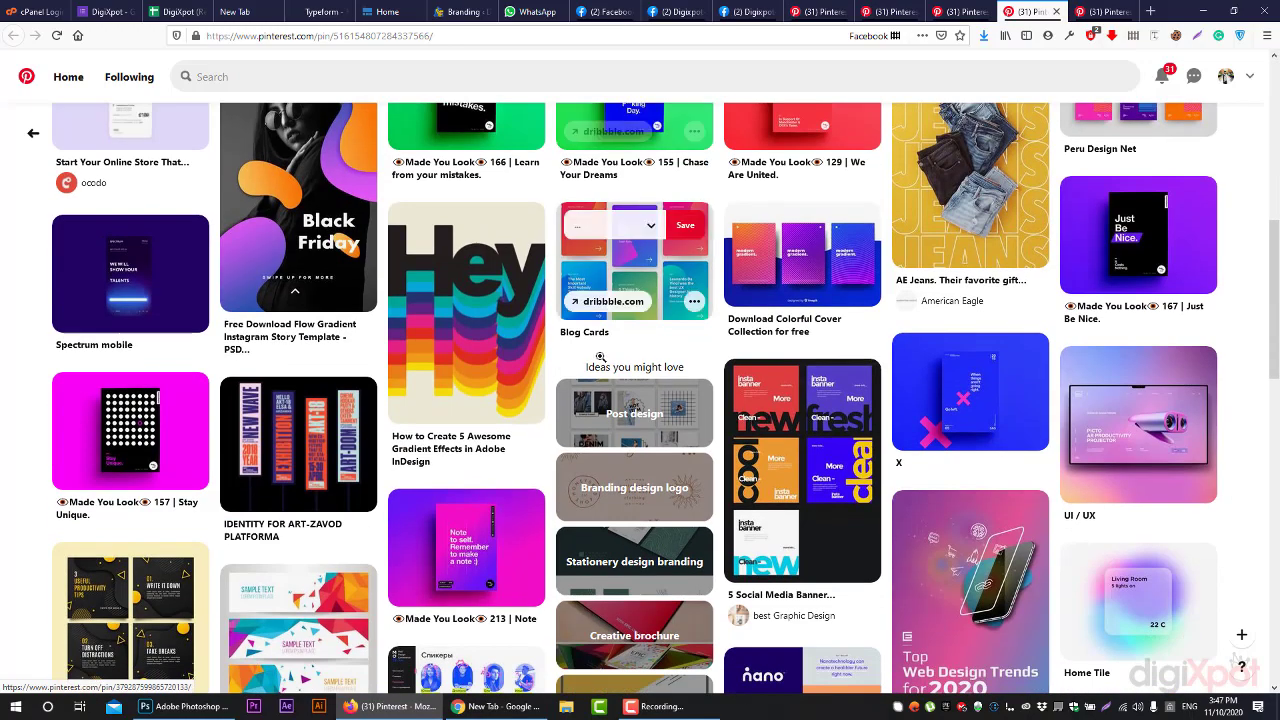
pyautogui.middleClick(771, 429)
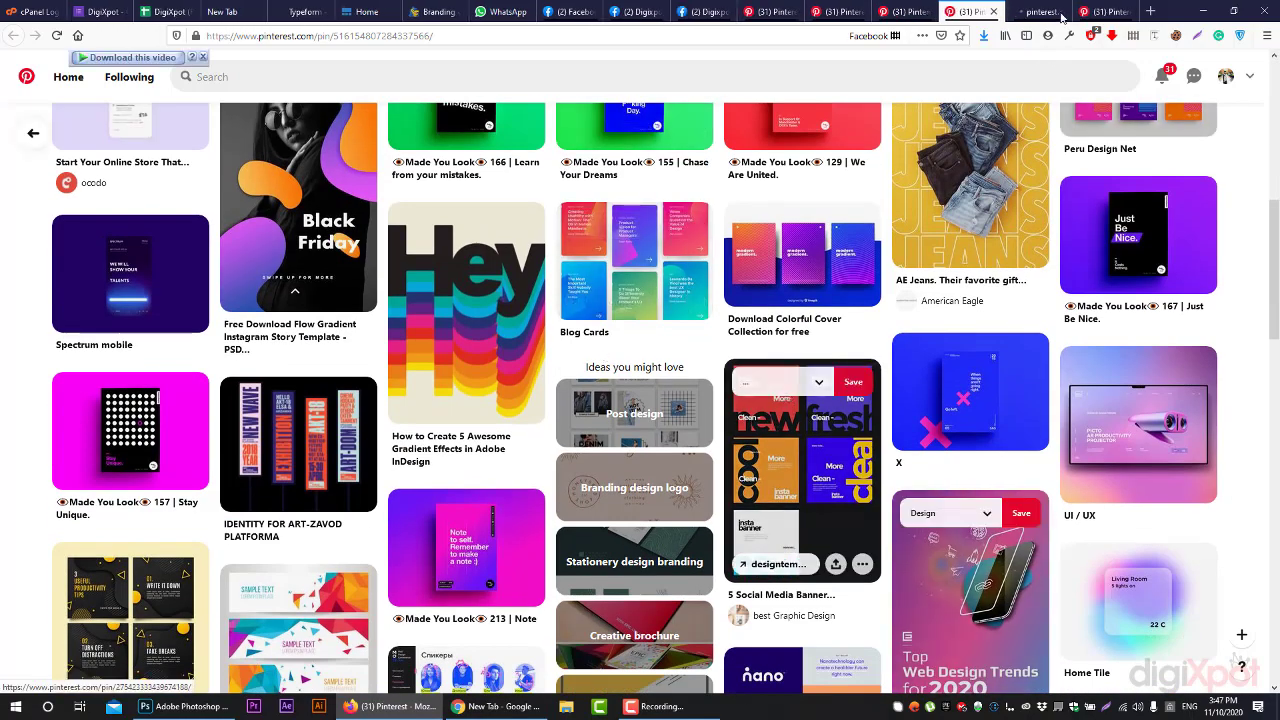
pyautogui.hotkey('ctrl', 'Tab')
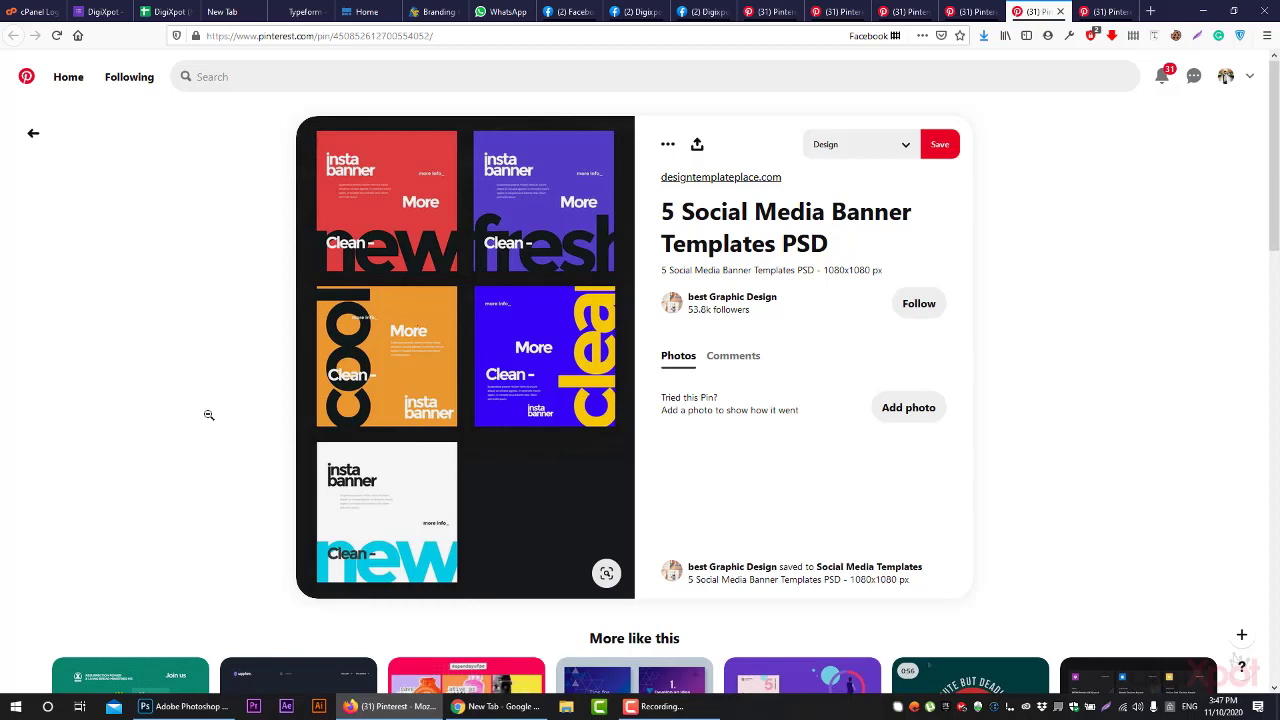
pyautogui.scroll(-3, 134, 506)
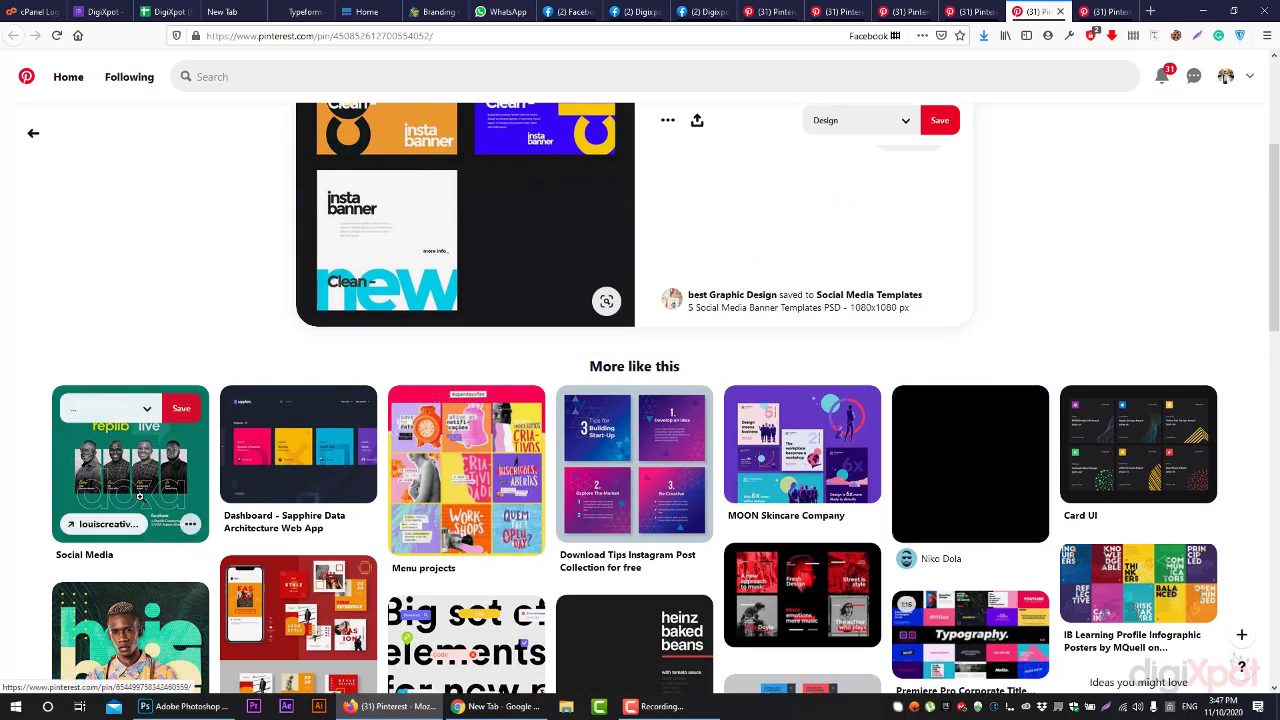
pyautogui.scroll(2, 140, 496)
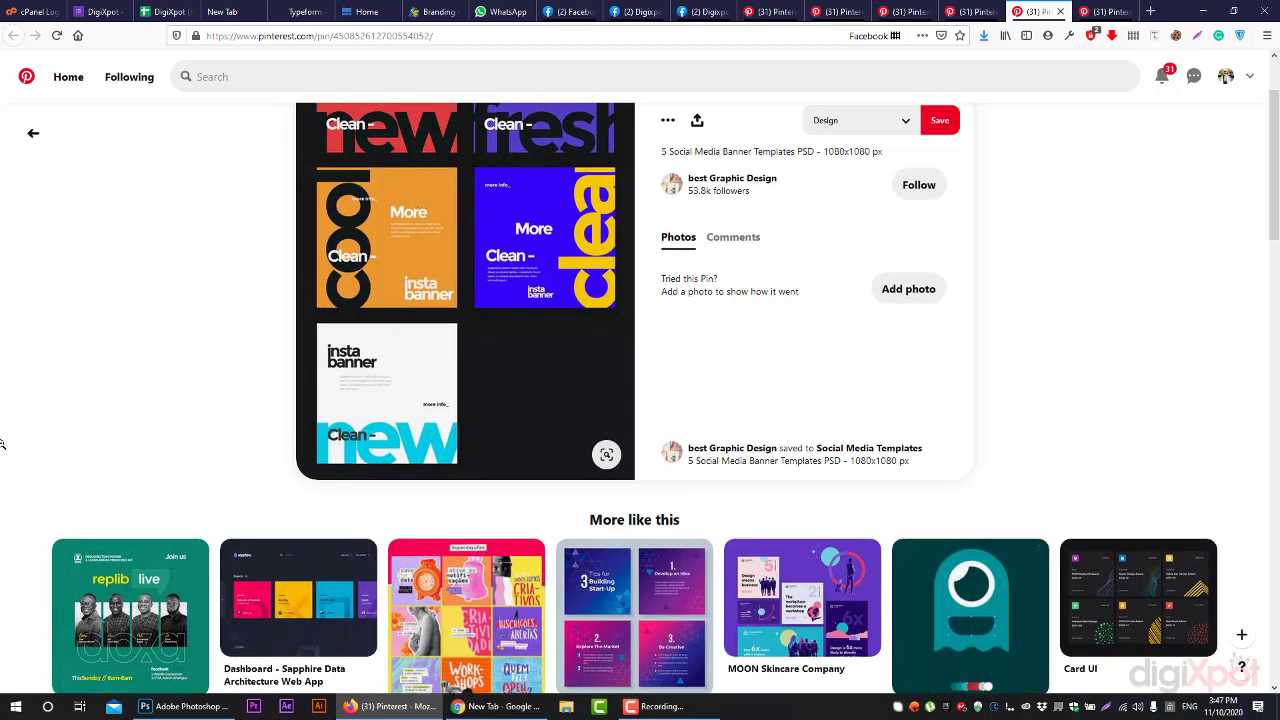
pyautogui.scroll(1, 3, 443)
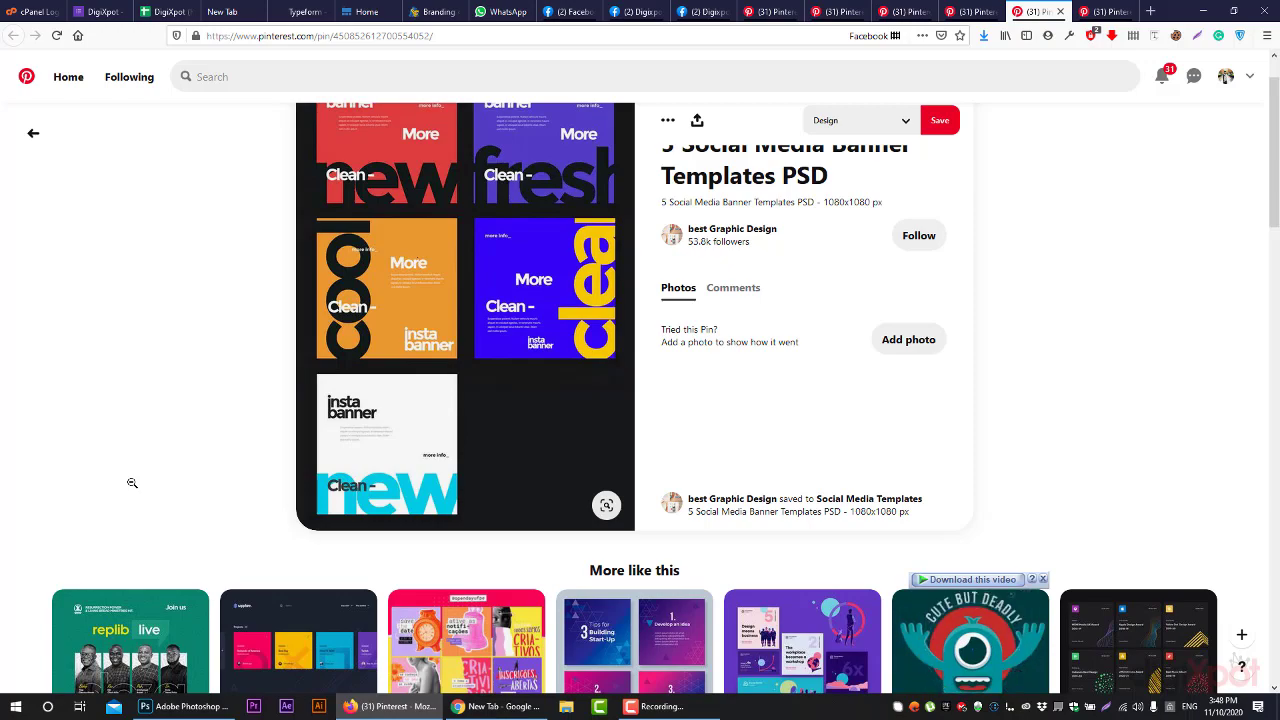
pyautogui.scroll(-4, 216, 475)
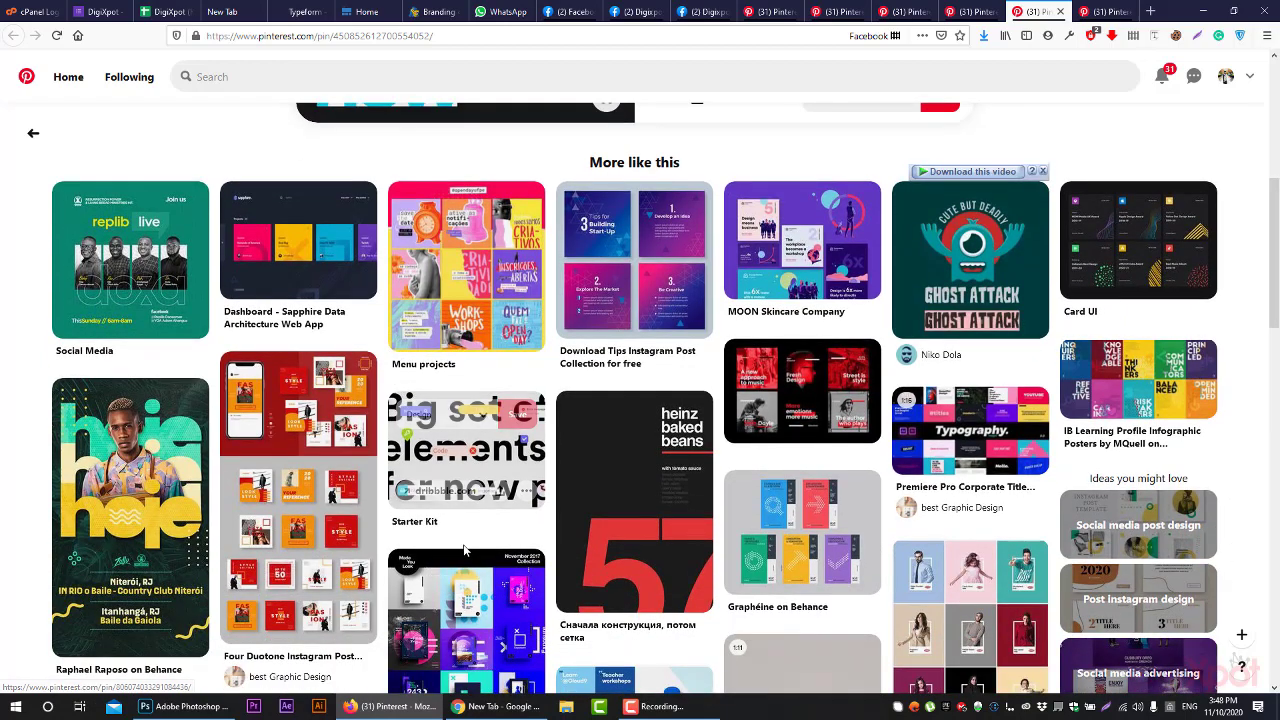
pyautogui.scroll(-1, 255, 625)
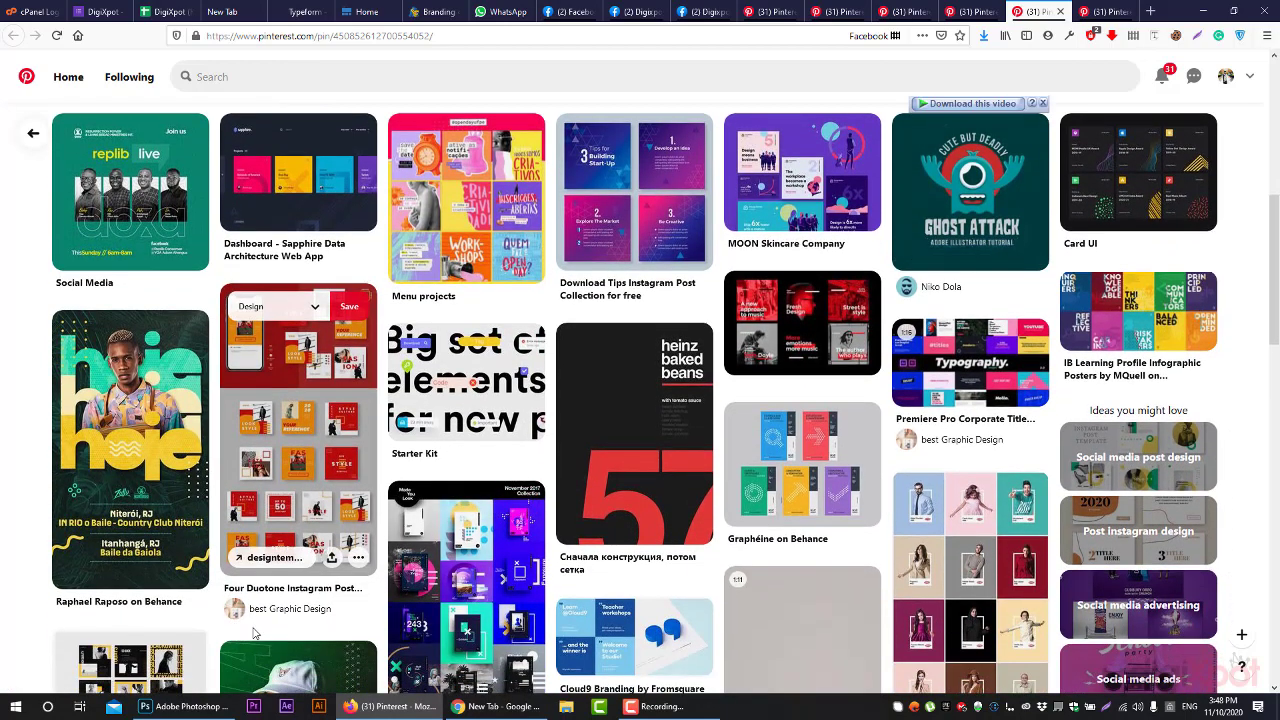
# Switch to Photoshop and leave the home screen for the empty workspace.
pyautogui.click(213, 707)
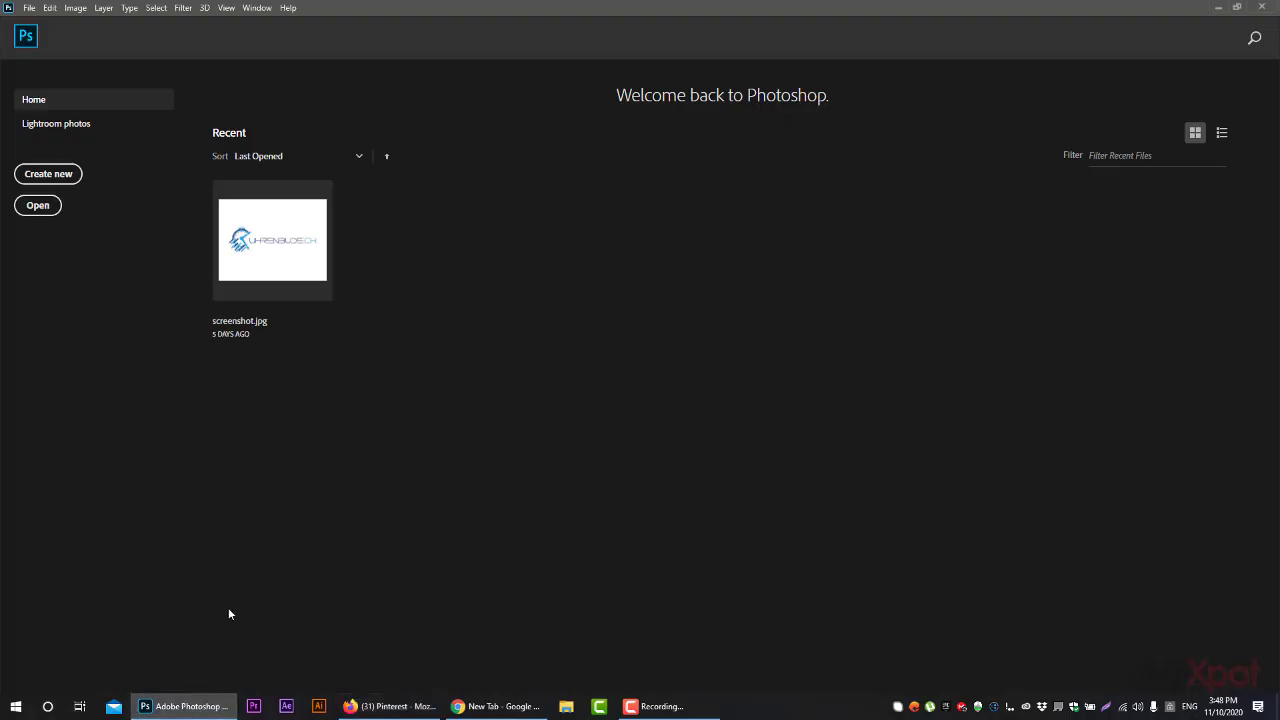
pyautogui.click(27, 45)
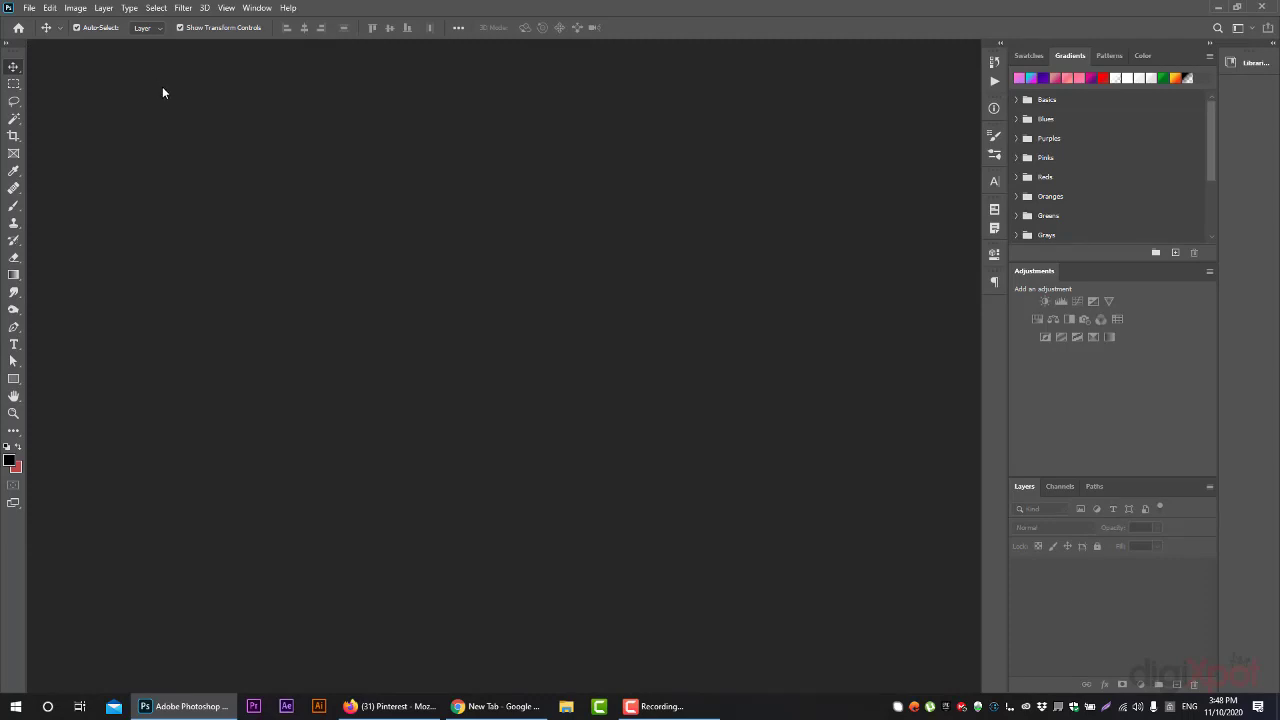
# Close the docked Libraries panel so the remaining panels take up its space.
pyautogui.rightClick(1250, 61)
pyautogui.click(1251, 65)
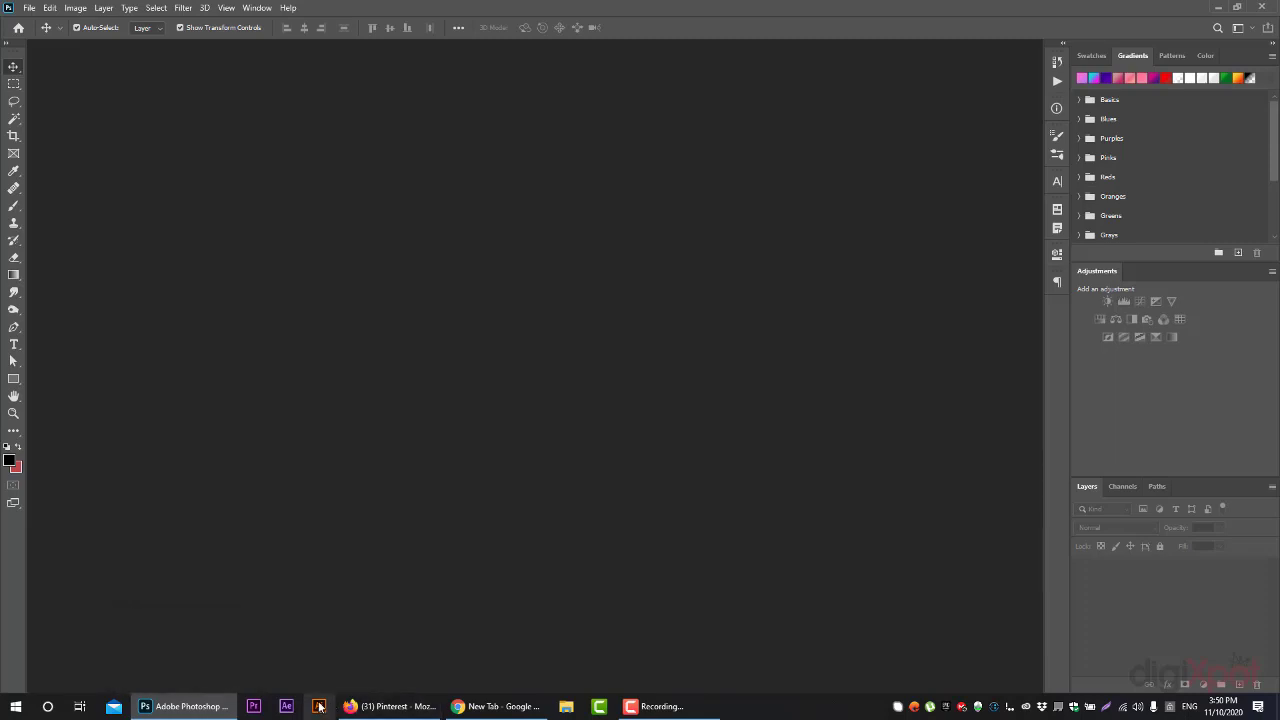
pyautogui.moveTo(153, 708)
pyautogui.click(37, 8)
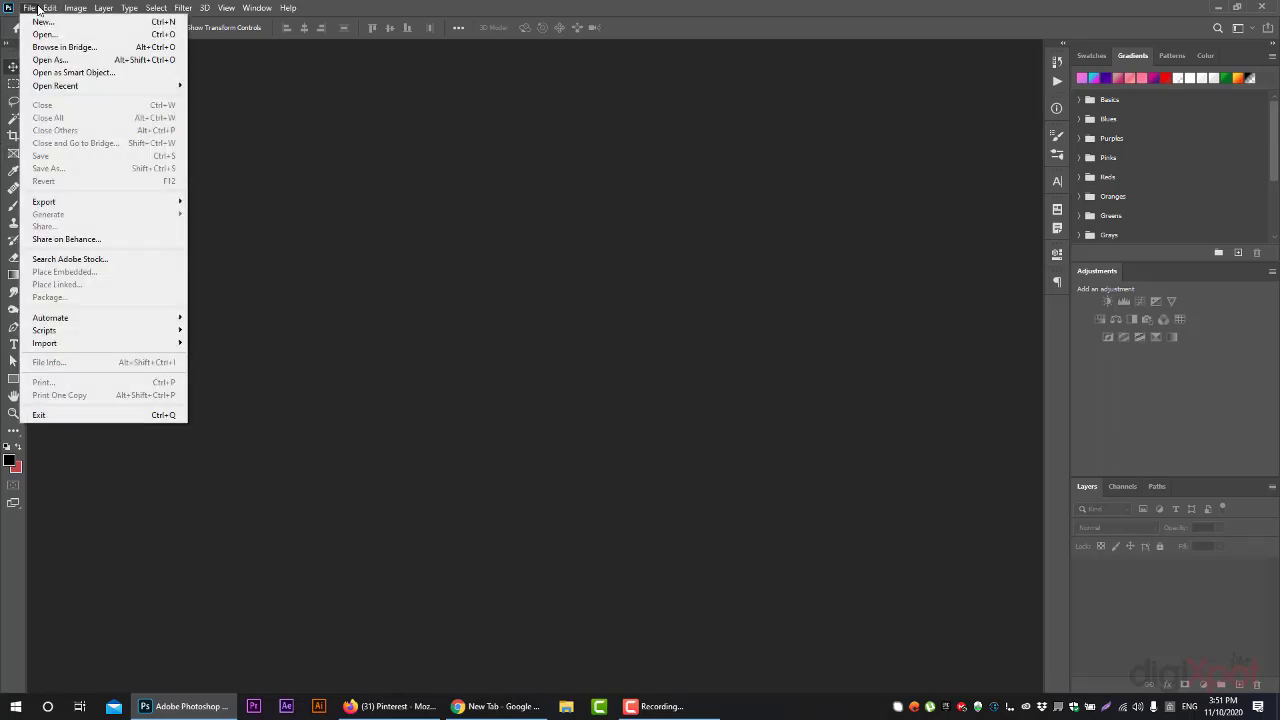
pyautogui.moveTo(177, 6)
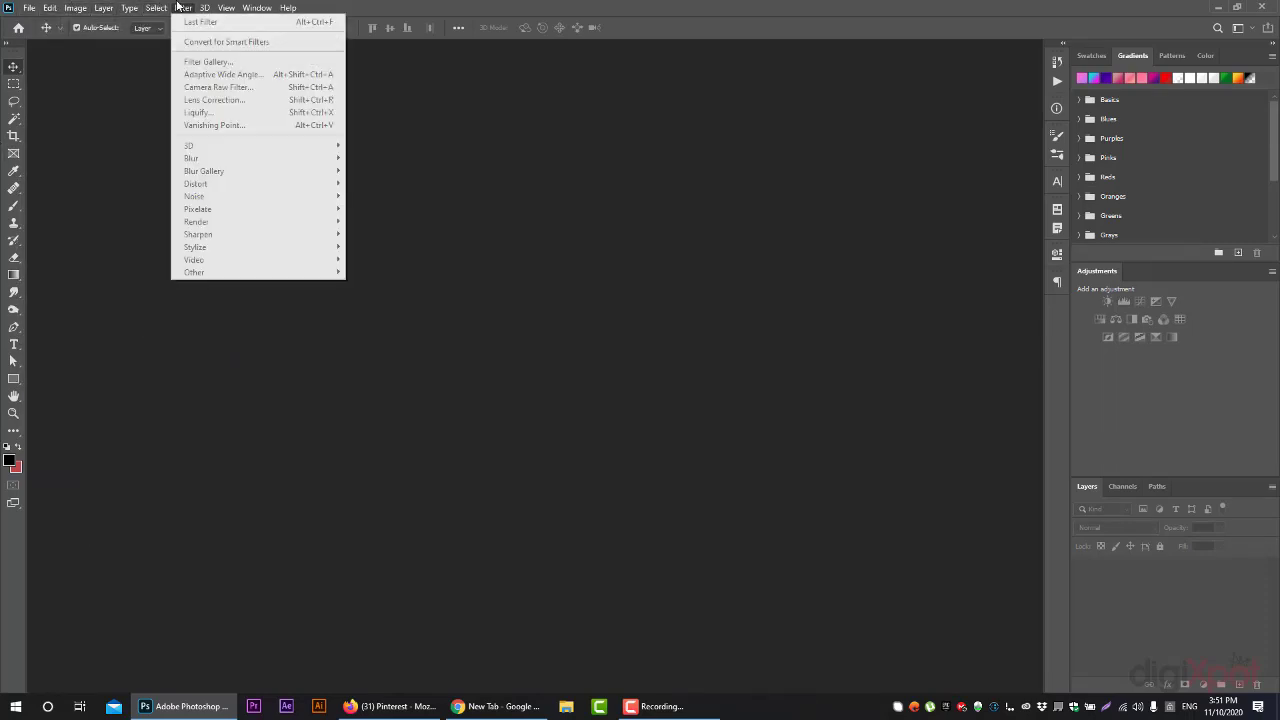
pyautogui.moveTo(258, 7)
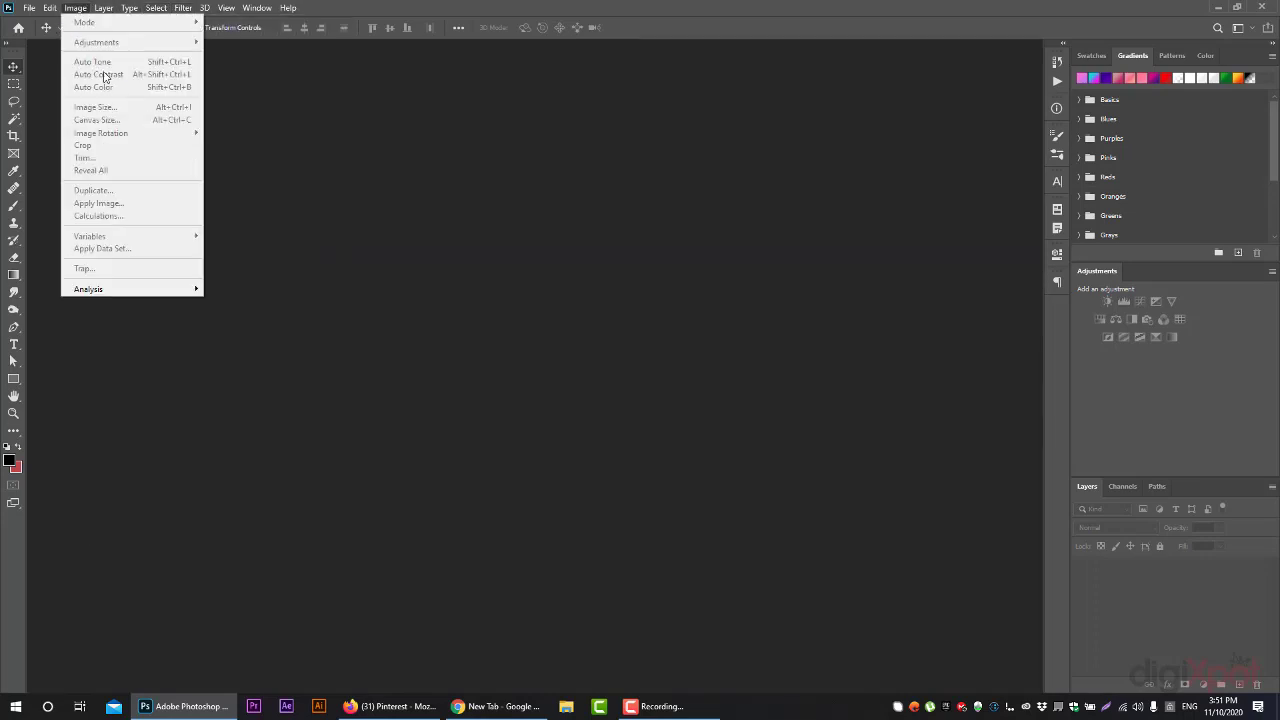
pyautogui.click(343, 107)
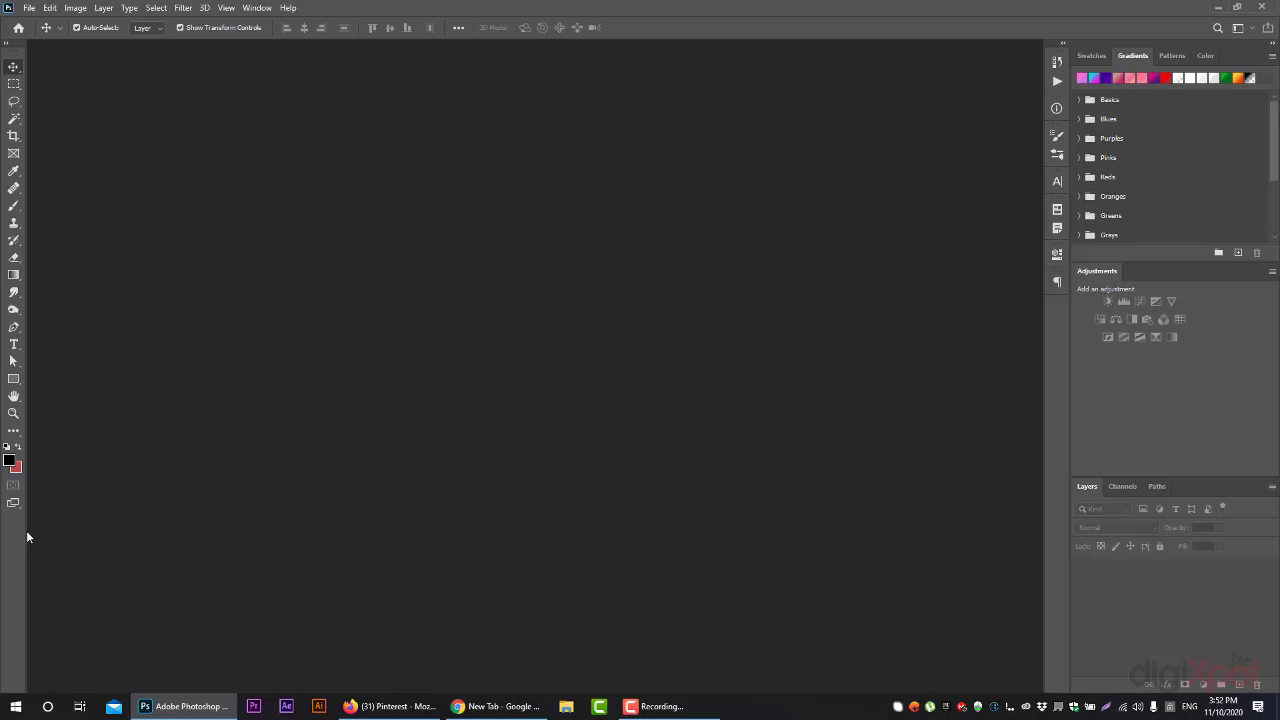
# Change the toolbar to two columns and back to a single column, and reveal the Crop tool's variants.
pyautogui.click(5, 45)
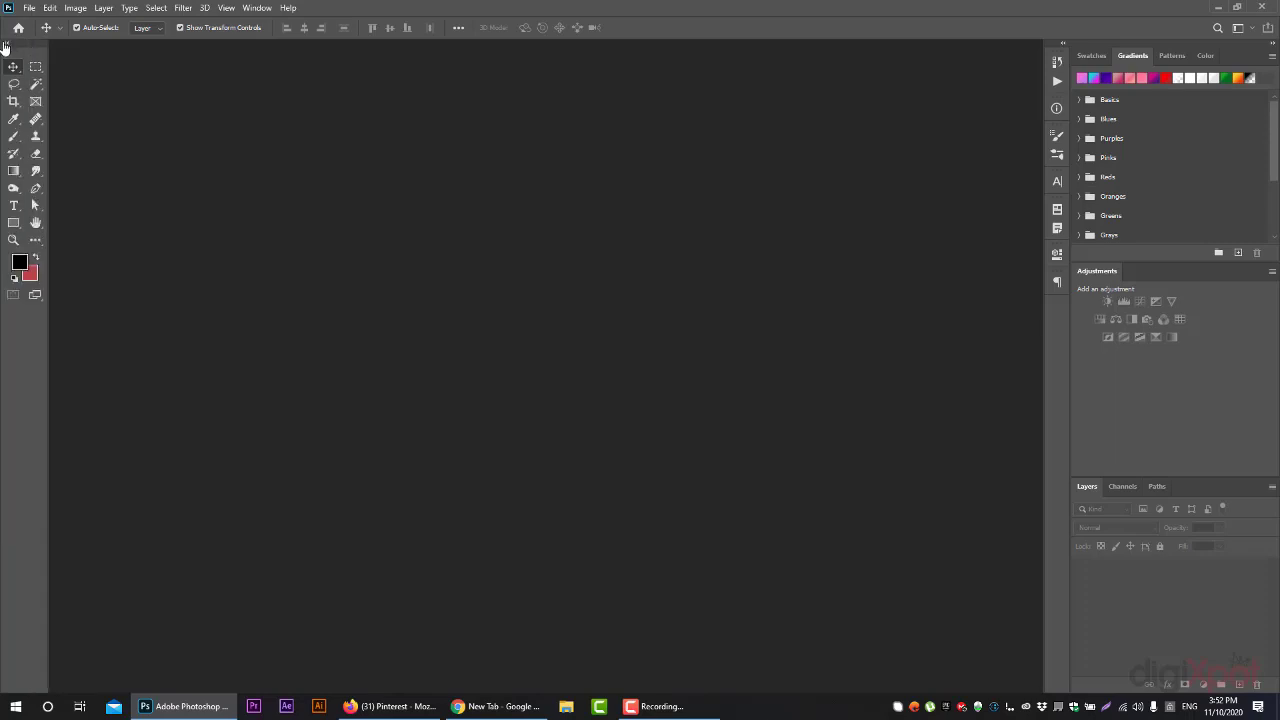
pyautogui.click(5, 45)
pyautogui.click(5, 45)
pyautogui.click(5, 45)
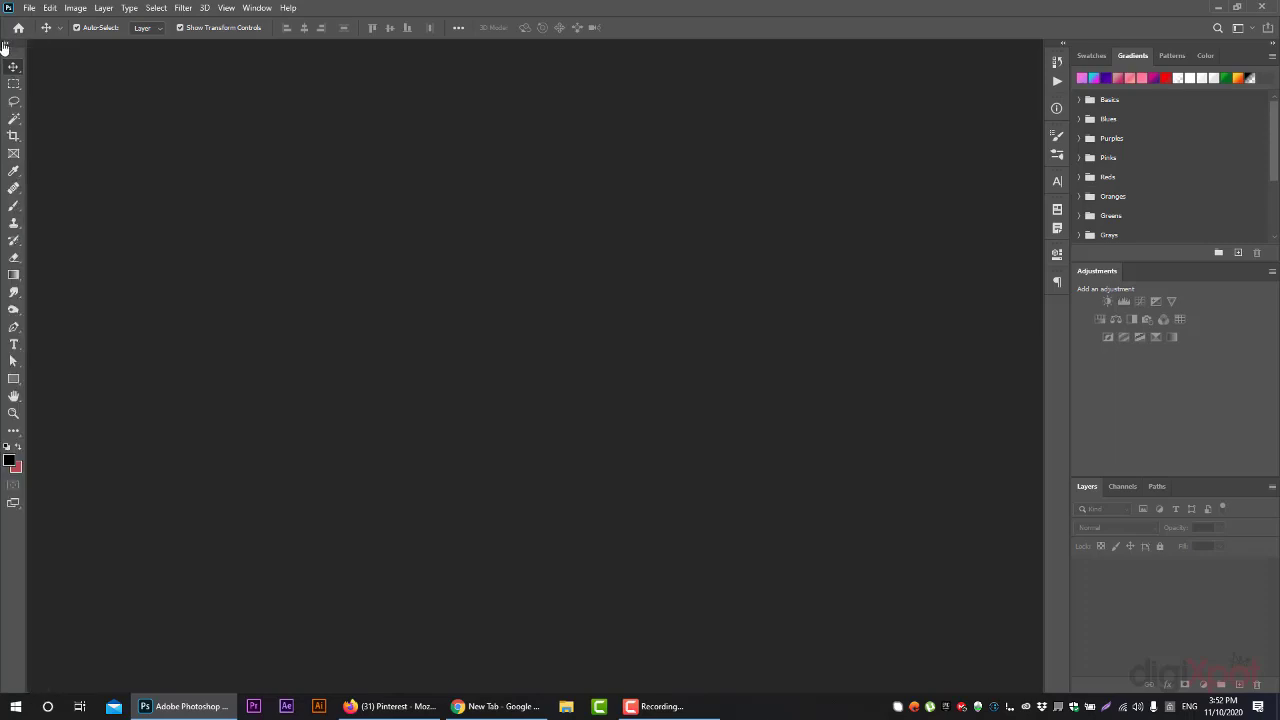
pyautogui.click(13, 118)
pyautogui.click(13, 135)
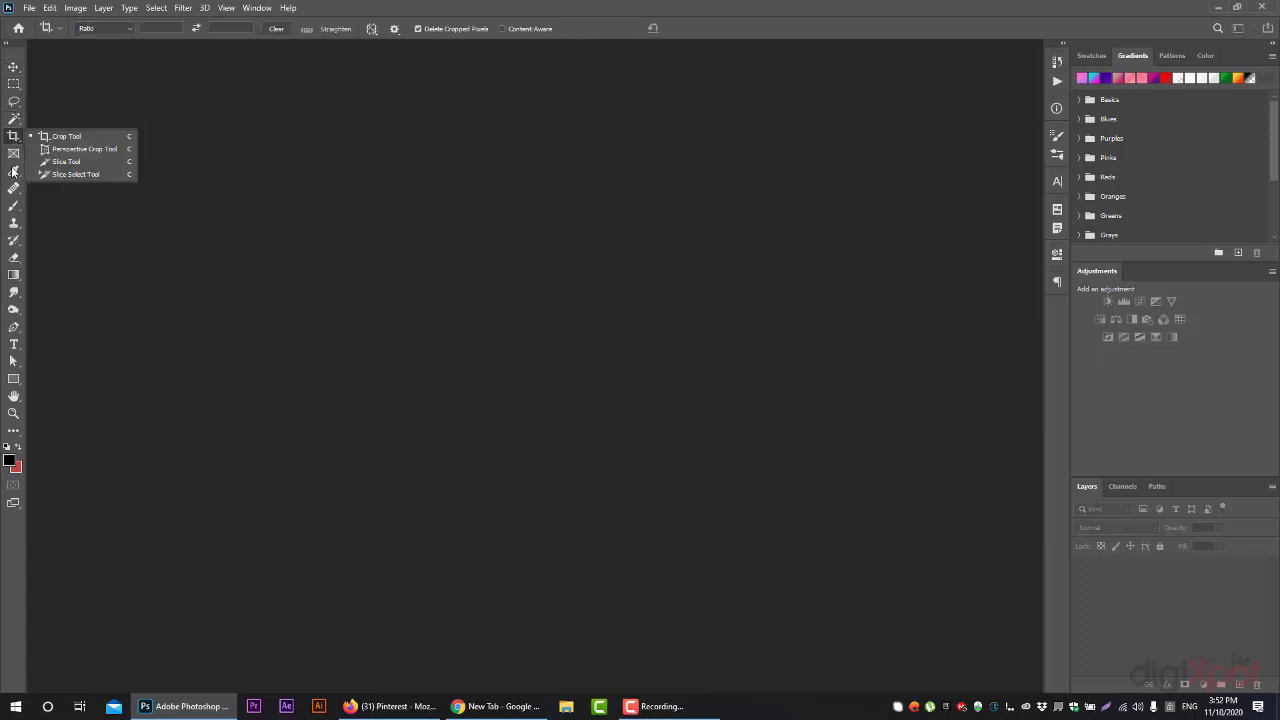
pyautogui.click(6, 46)
pyautogui.click(5, 45)
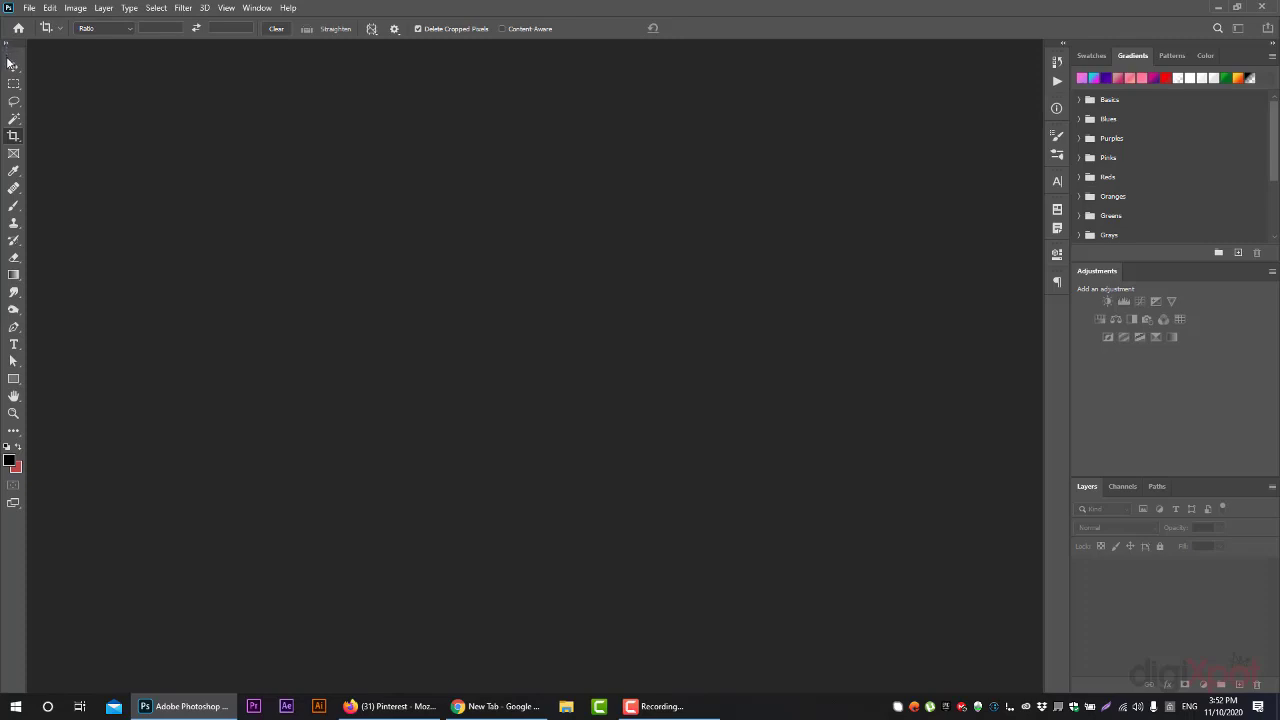
# Compare the options of the marquee, lasso, Magic Wand, Crop, Frame, Eyedropper and Clone Stamp tools, and return to the Move tool.
pyautogui.click(14, 82)
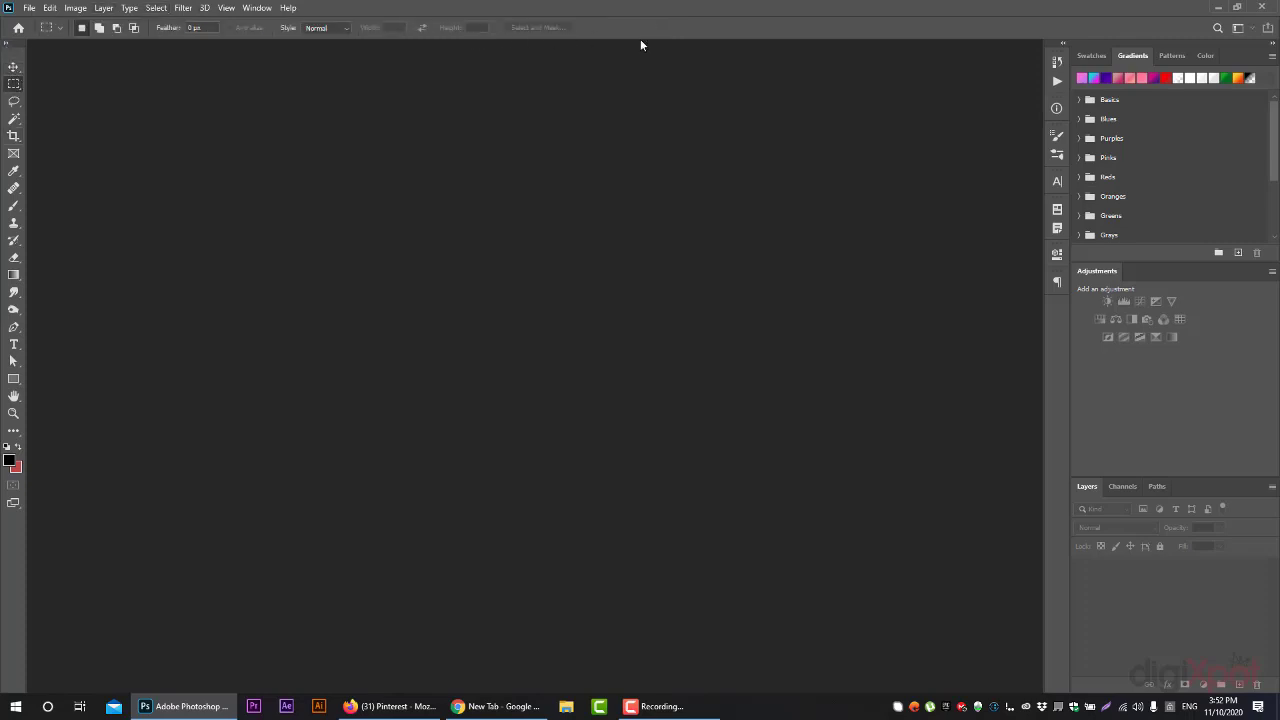
pyautogui.click(14, 101)
pyautogui.click(14, 118)
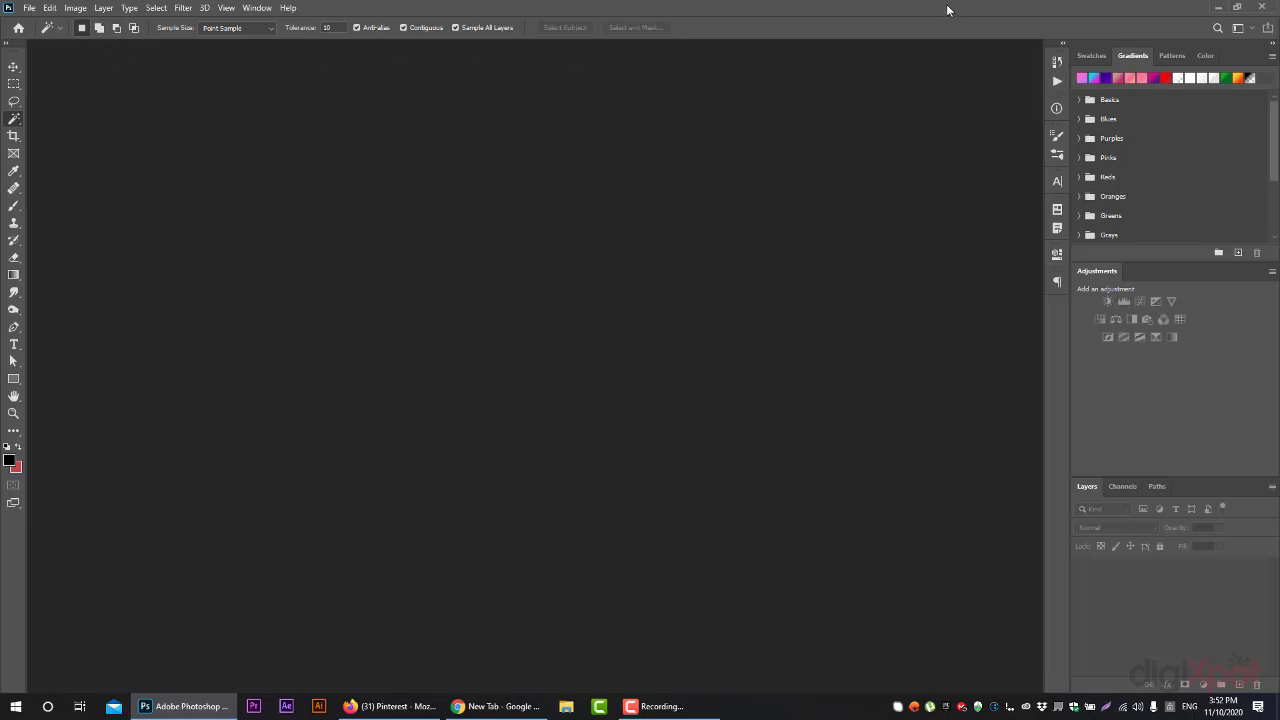
pyautogui.click(13, 138)
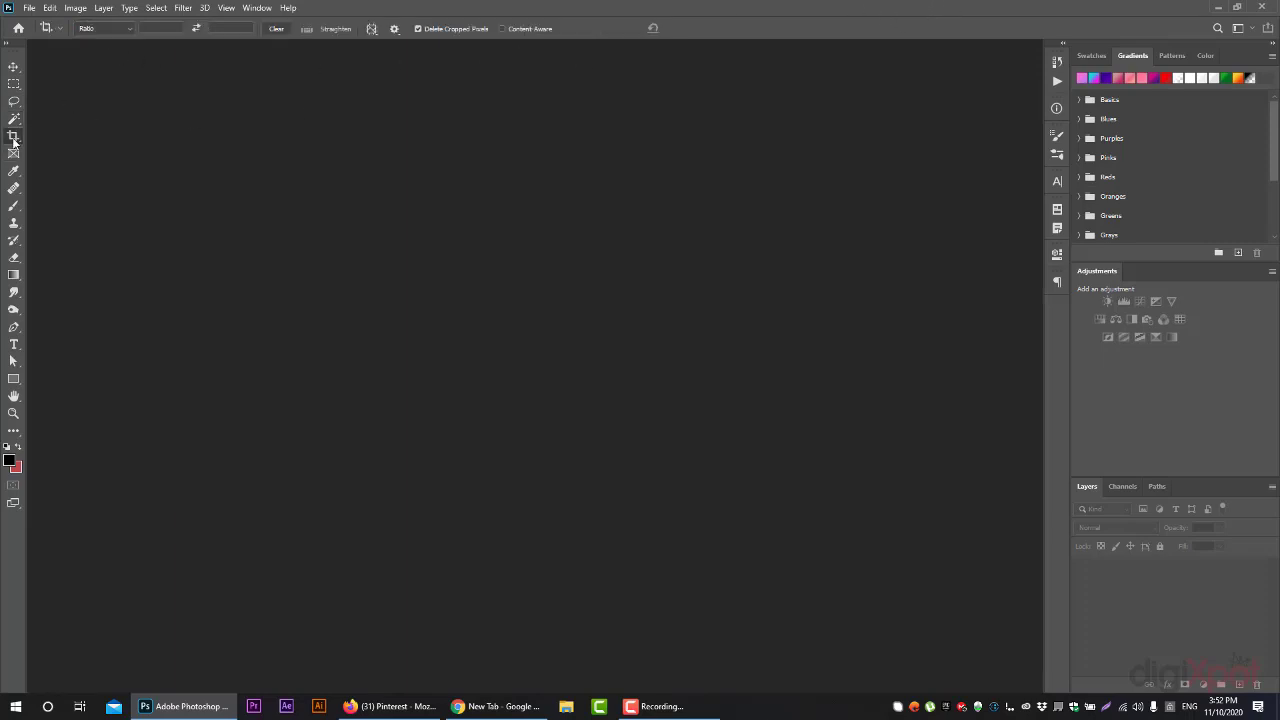
pyautogui.click(14, 153)
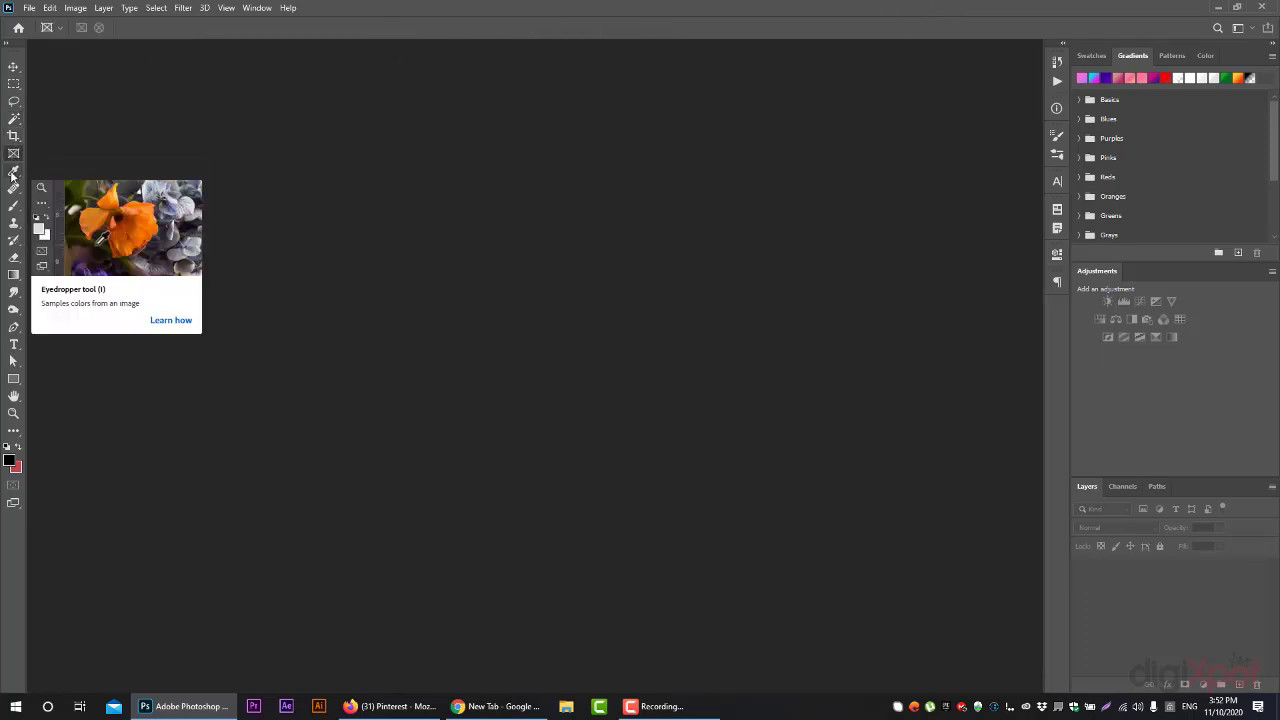
pyautogui.click(13, 171)
pyautogui.click(14, 222)
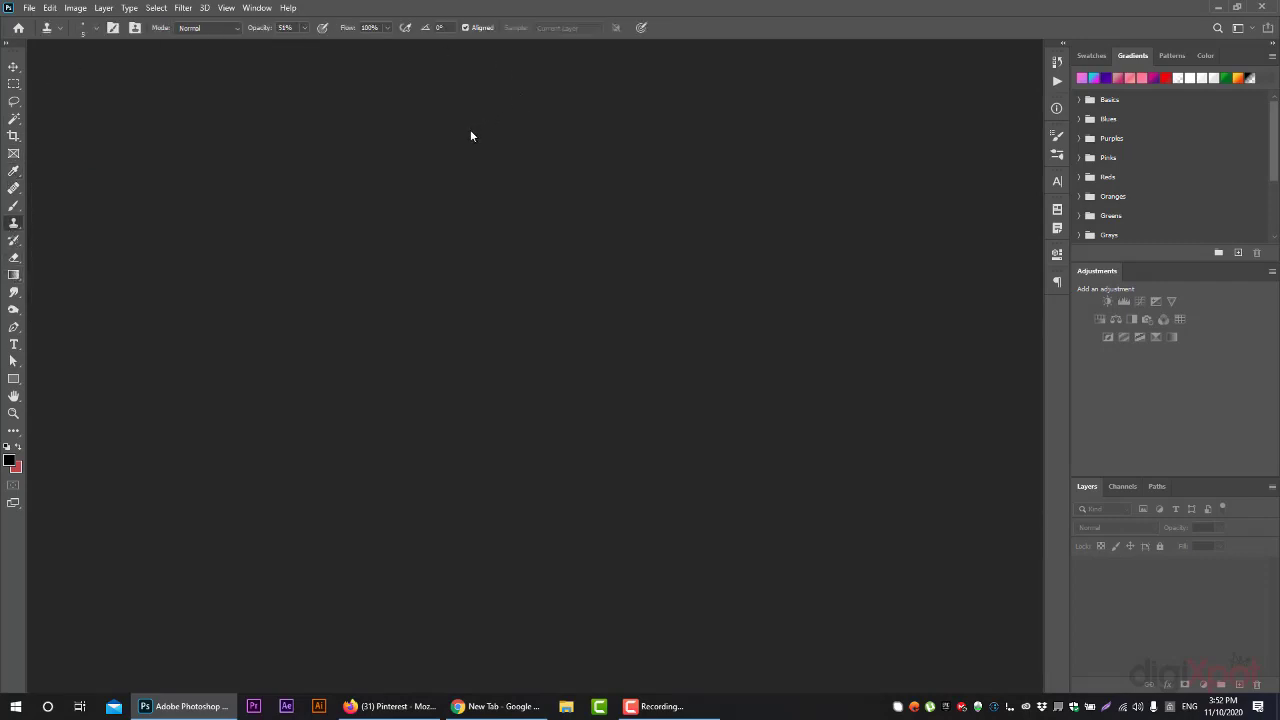
pyautogui.click(13, 67)
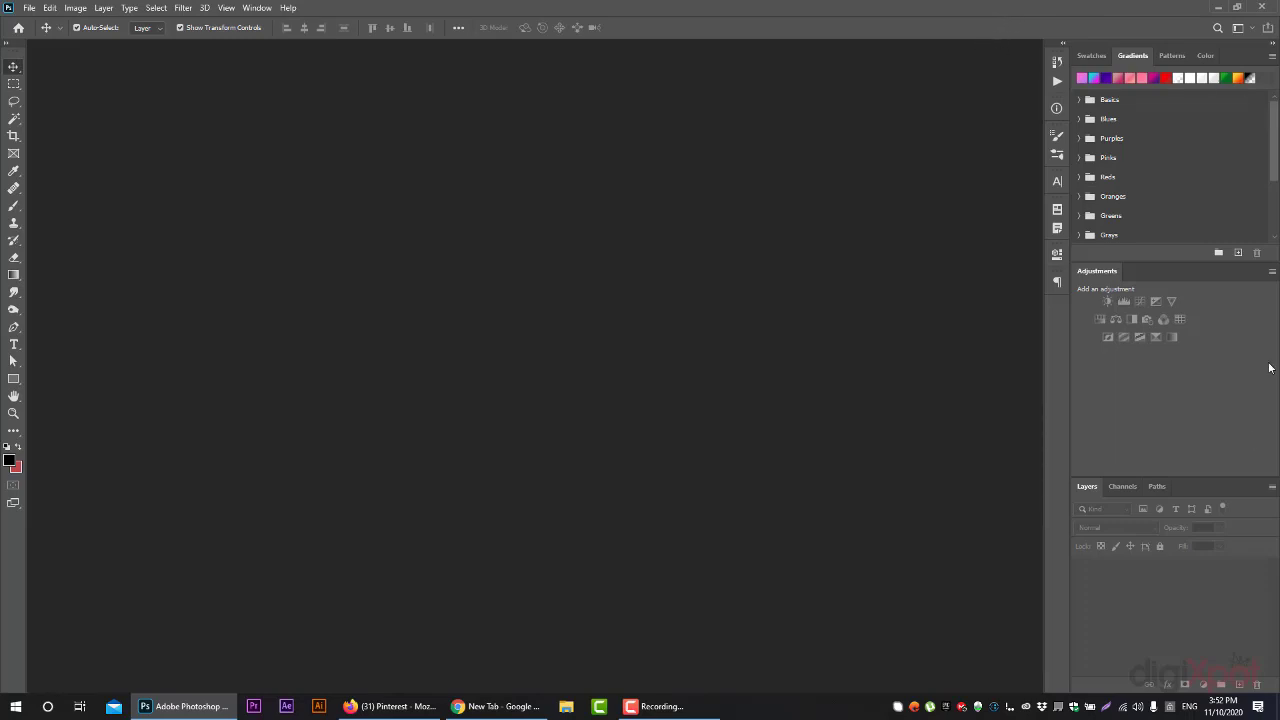
# Enlarge the Layers panel upward beneath Adjustments and bring the Swatches panel to the front of its group.
pyautogui.moveTo(1143, 476); pyautogui.dragTo(1143, 380)
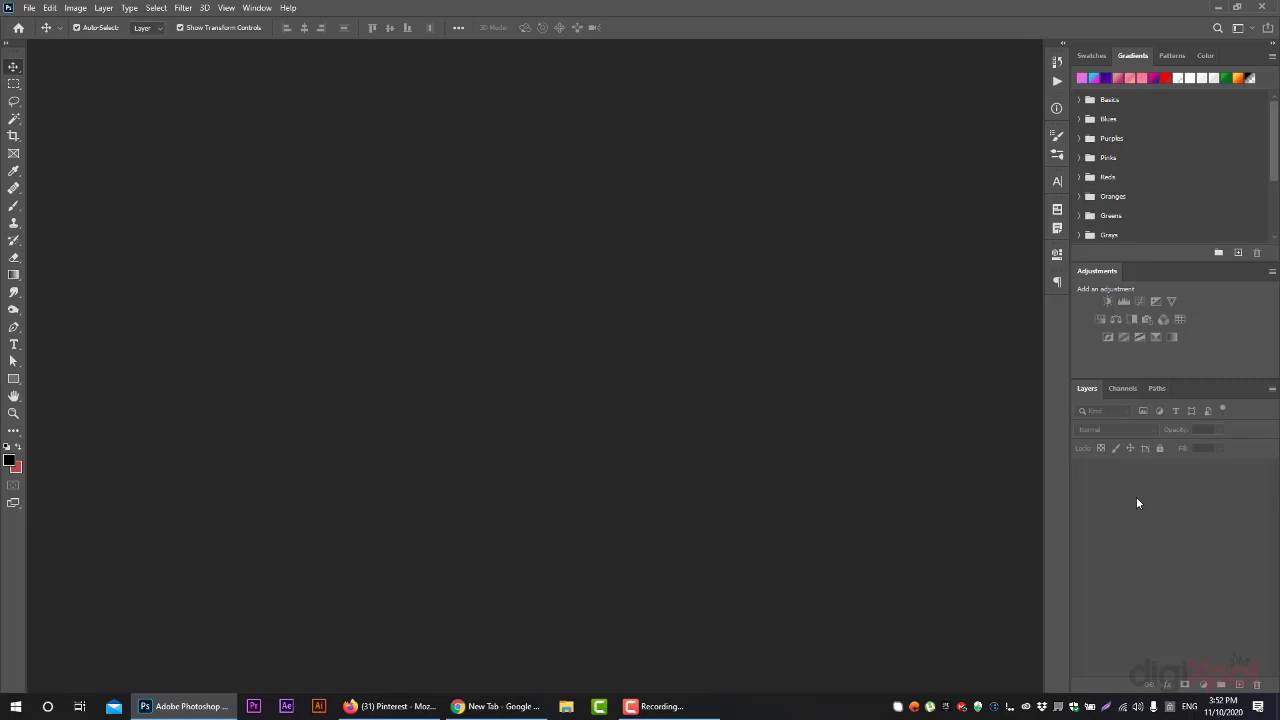
pyautogui.click(1090, 56)
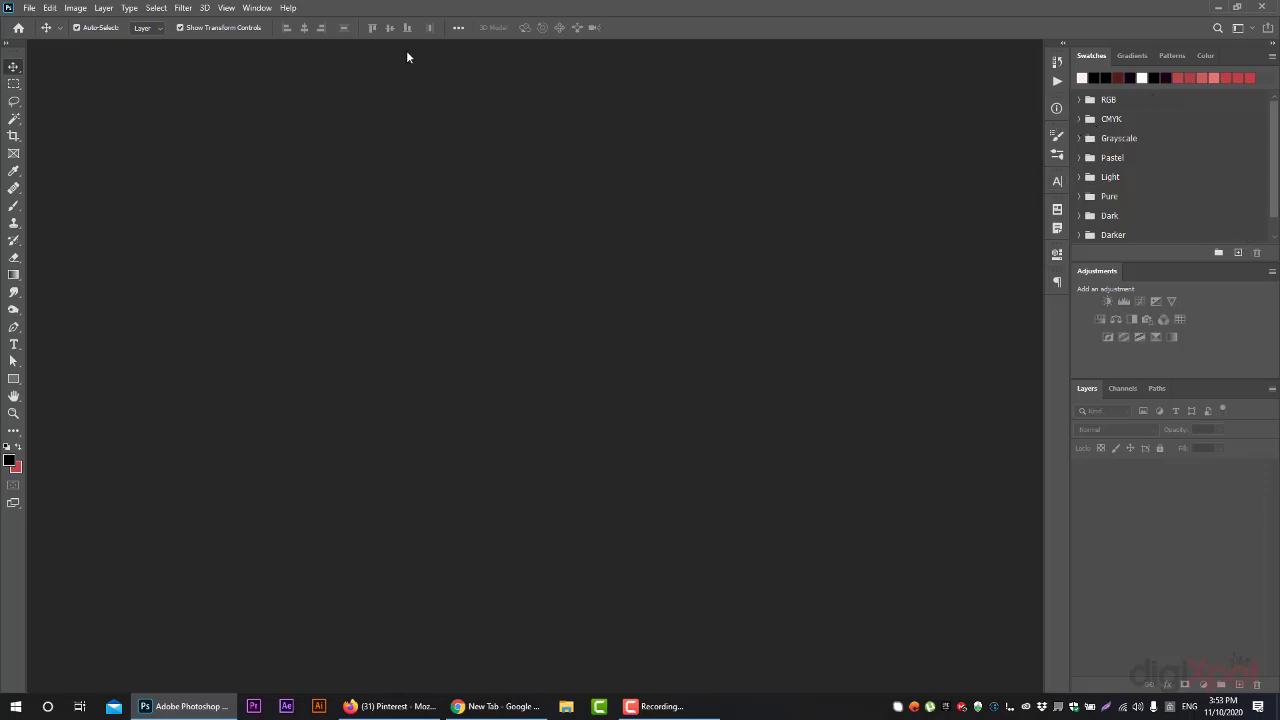
# Hide the Adjustments panel and show it again between Swatches and Layers.
pyautogui.click(257, 8)
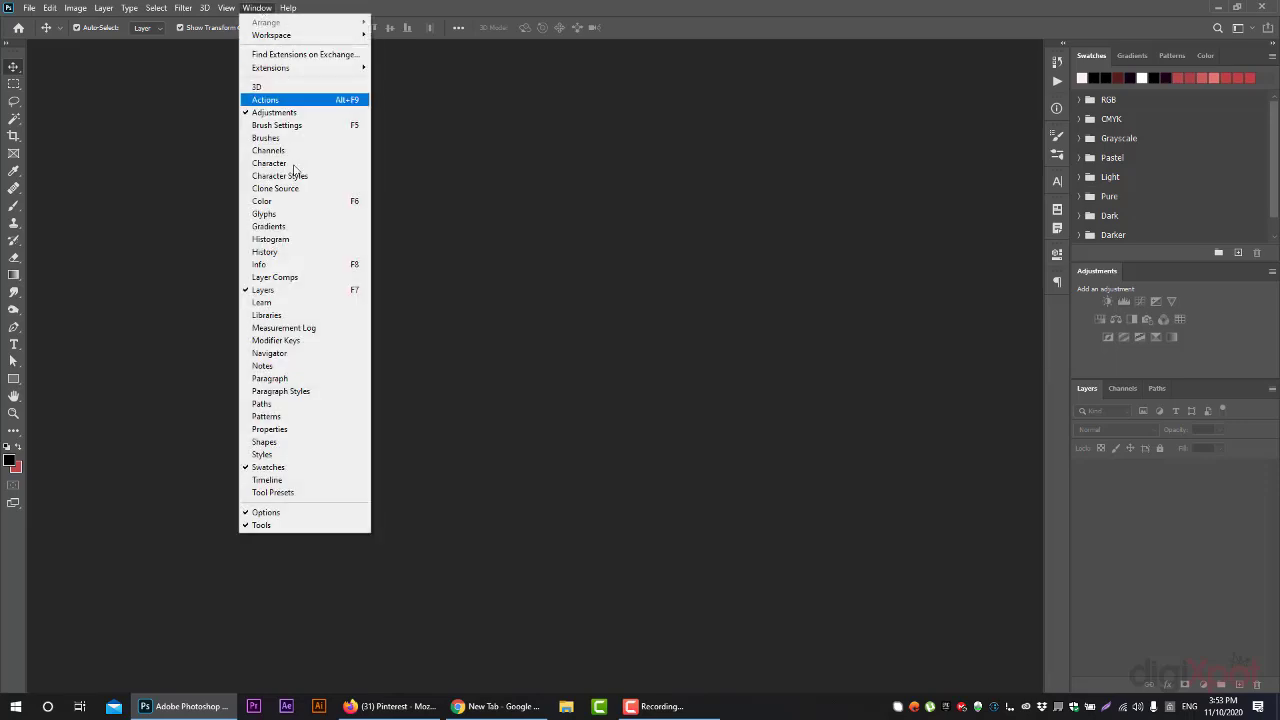
pyautogui.click(272, 113)
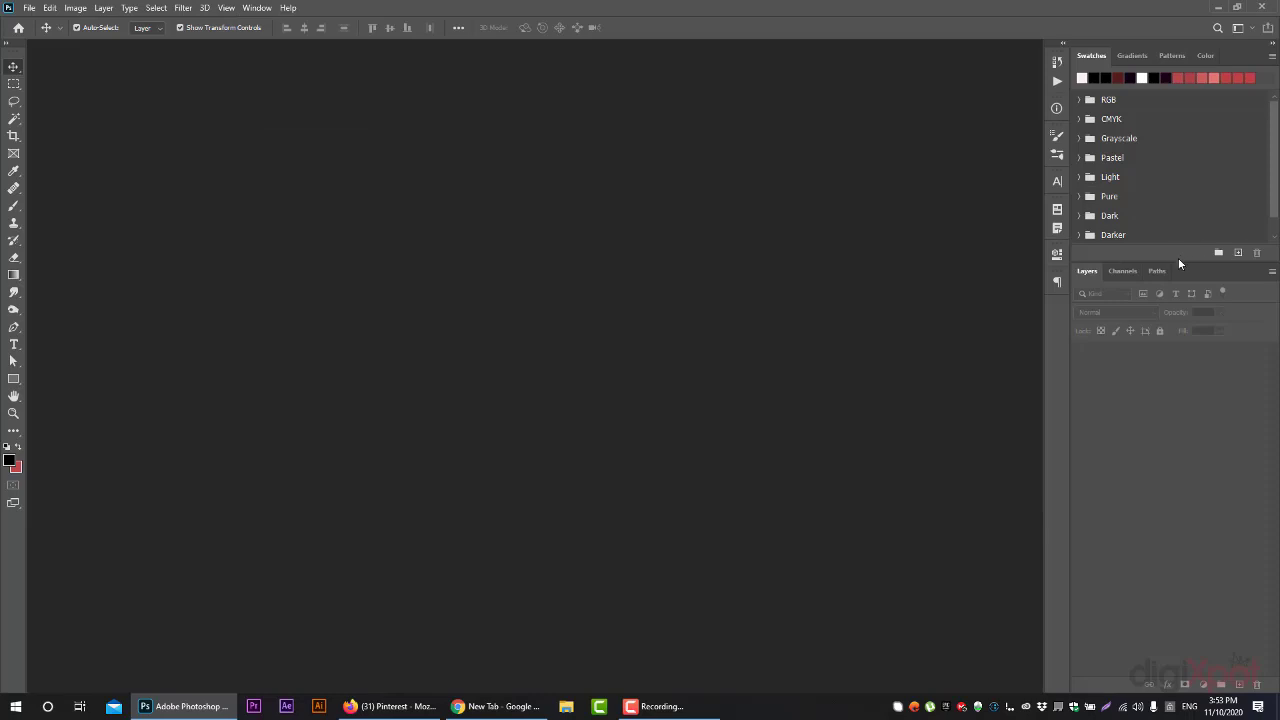
pyautogui.click(257, 8)
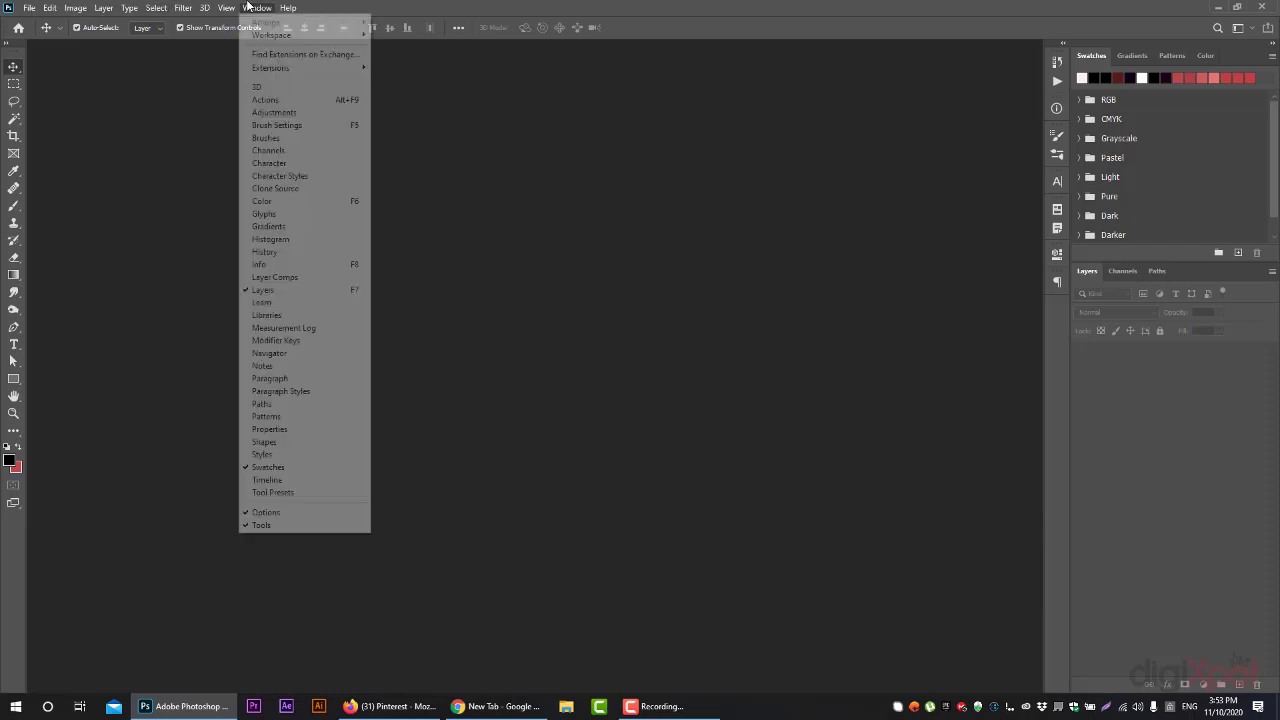
pyautogui.click(300, 112)
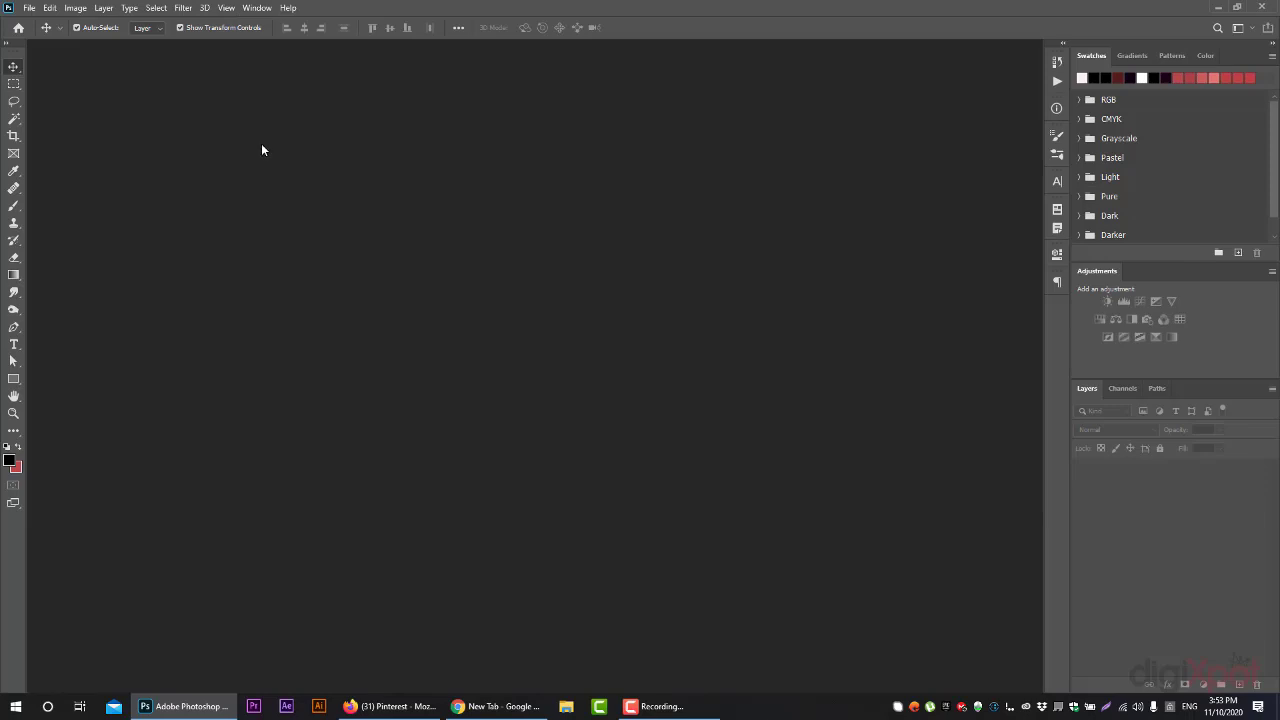
# Switch to the 3D workspace and on to the Graphic and Web workspace to compare their panel layouts.
pyautogui.click(1249, 29)
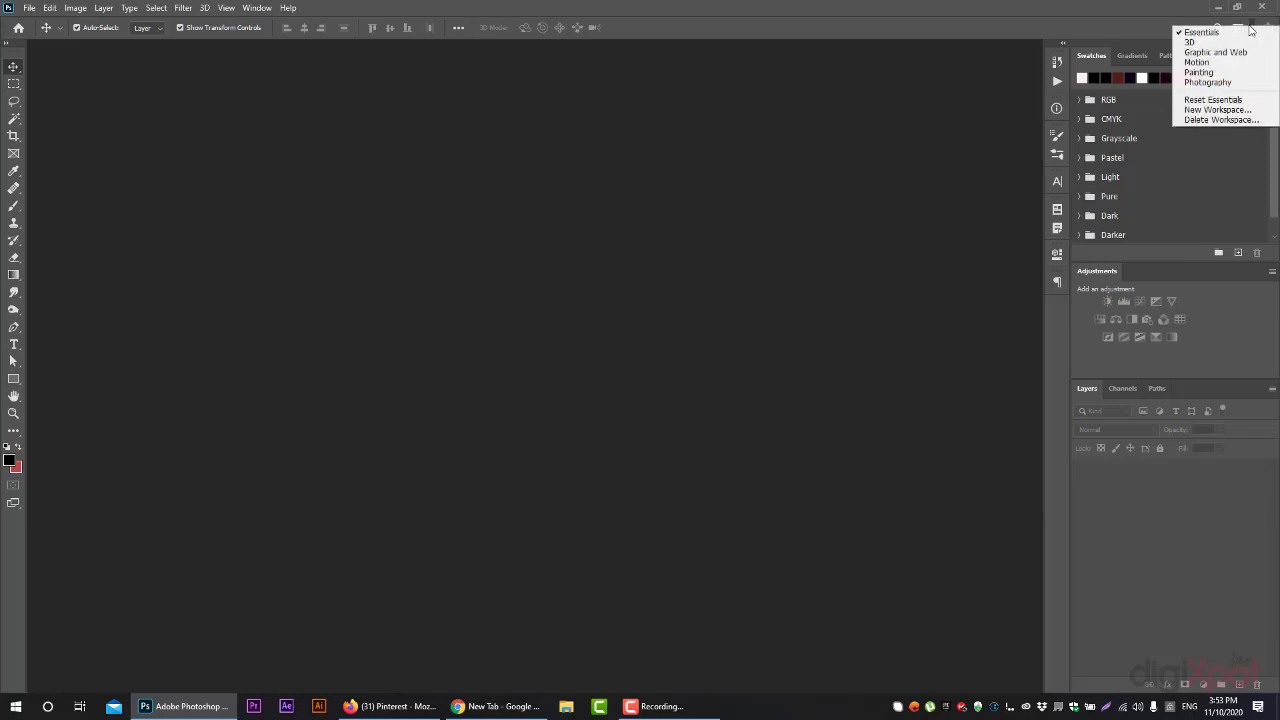
pyautogui.click(1250, 30)
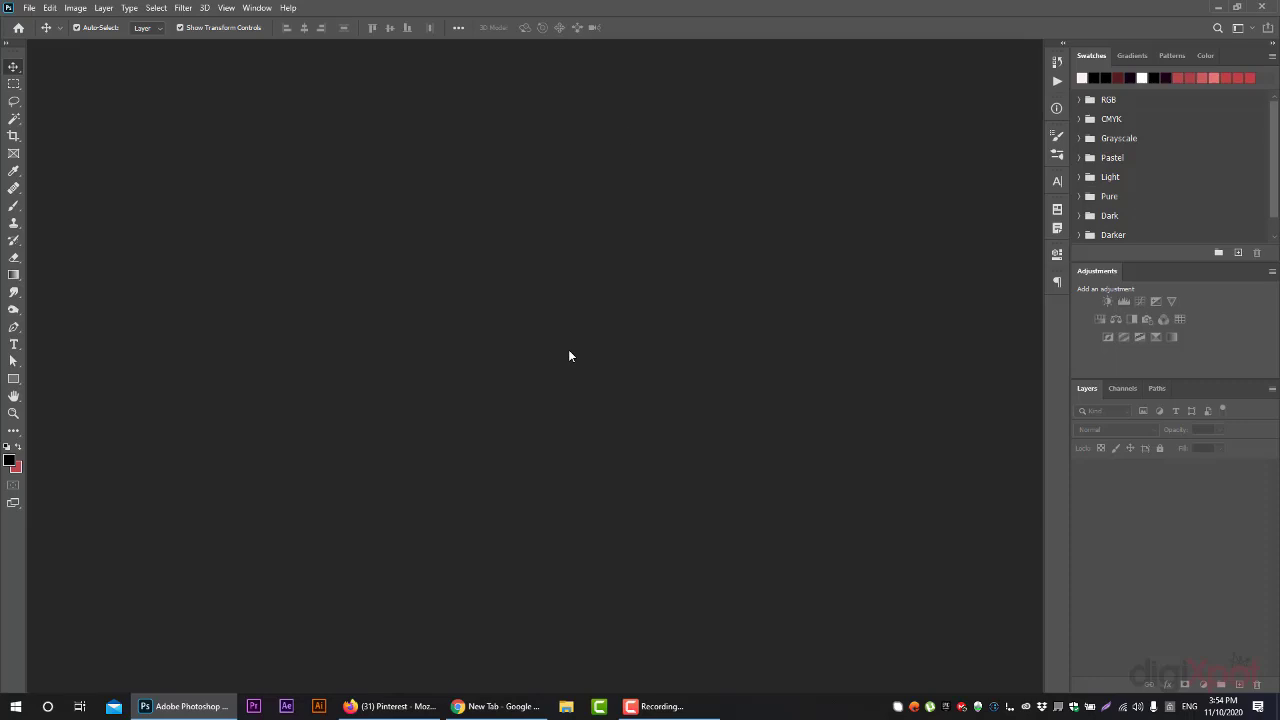
pyautogui.click(1241, 28)
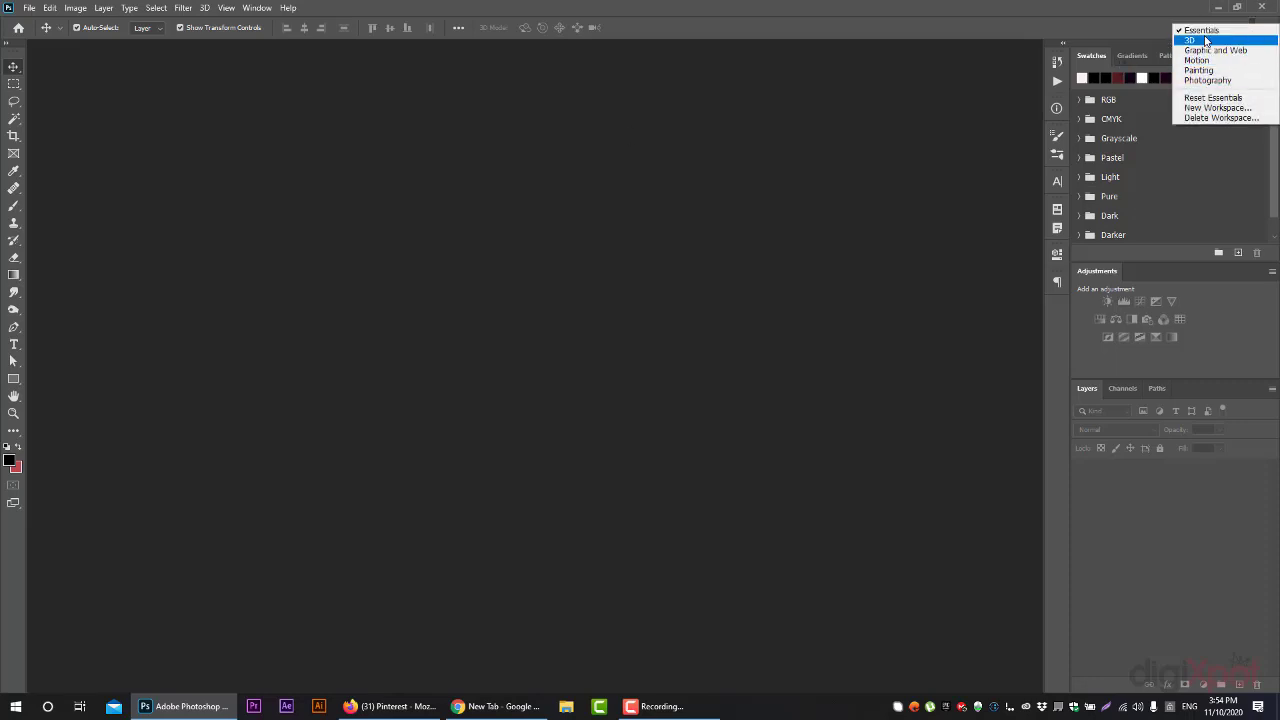
pyautogui.click(1206, 41)
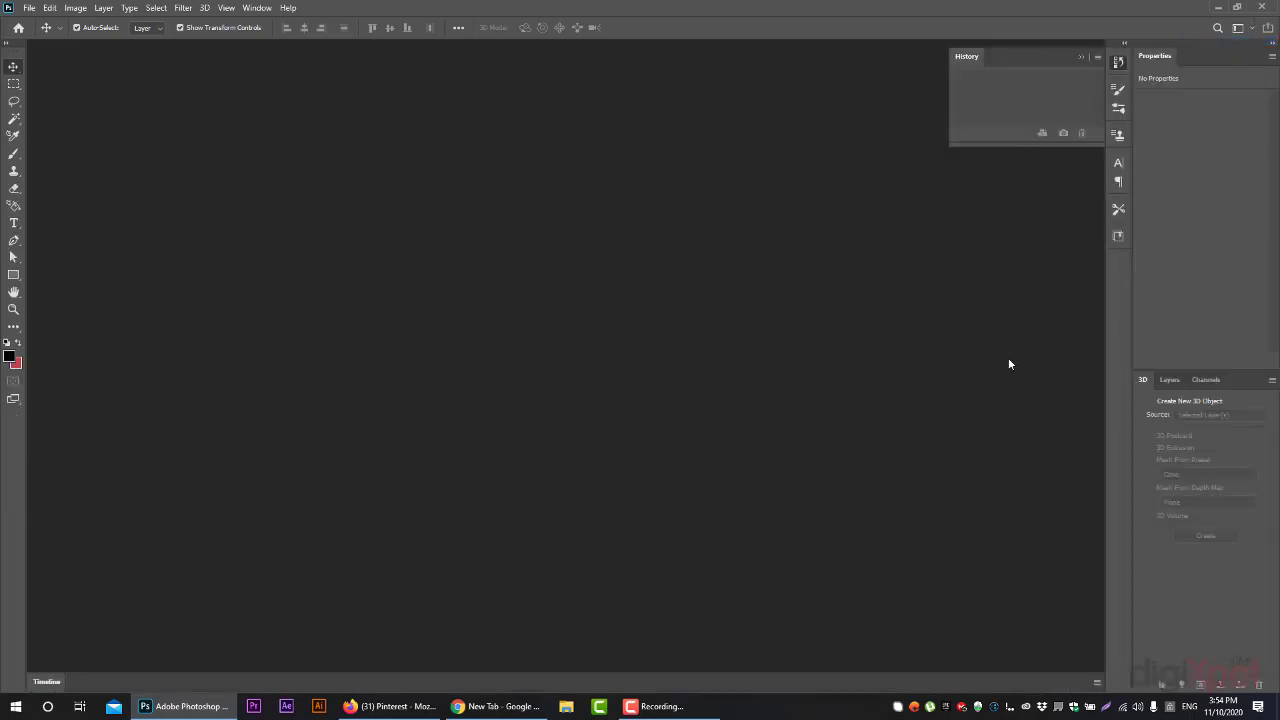
pyautogui.click(1246, 30)
pyautogui.click(1218, 58)
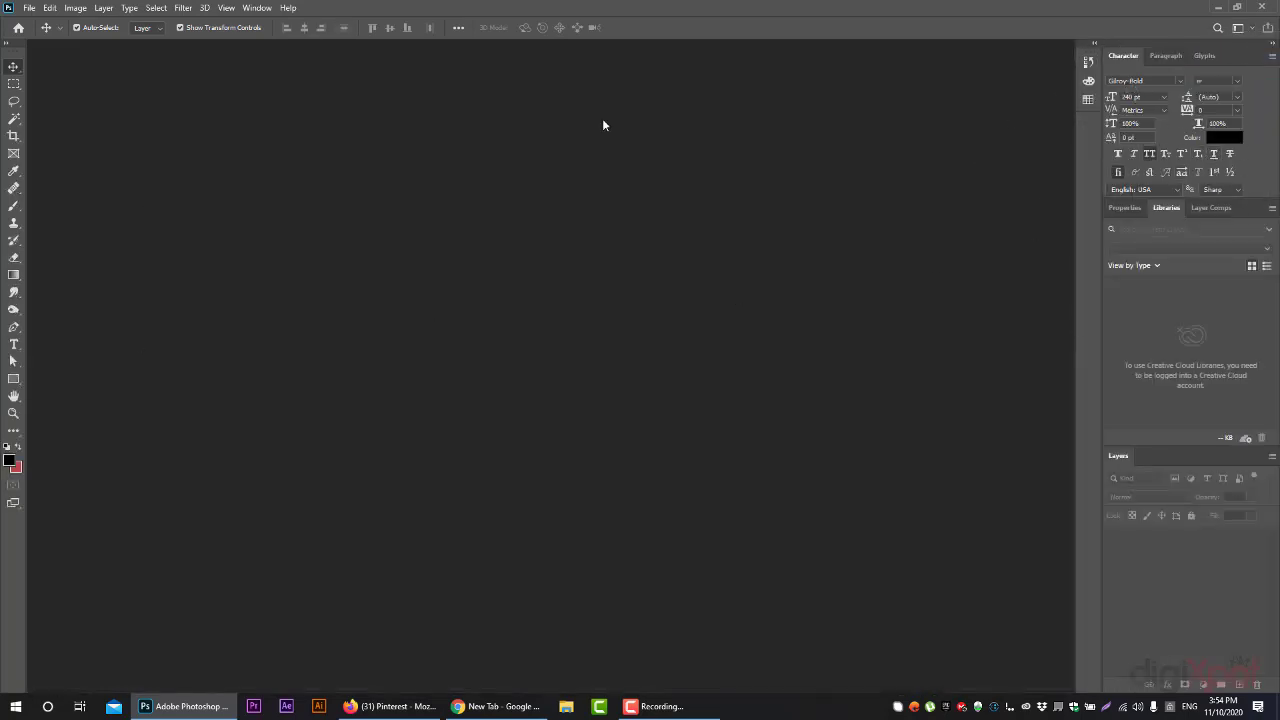
# Go through the Motion and Painting workspaces and settle on the Photography workspace.
pyautogui.click(1252, 29)
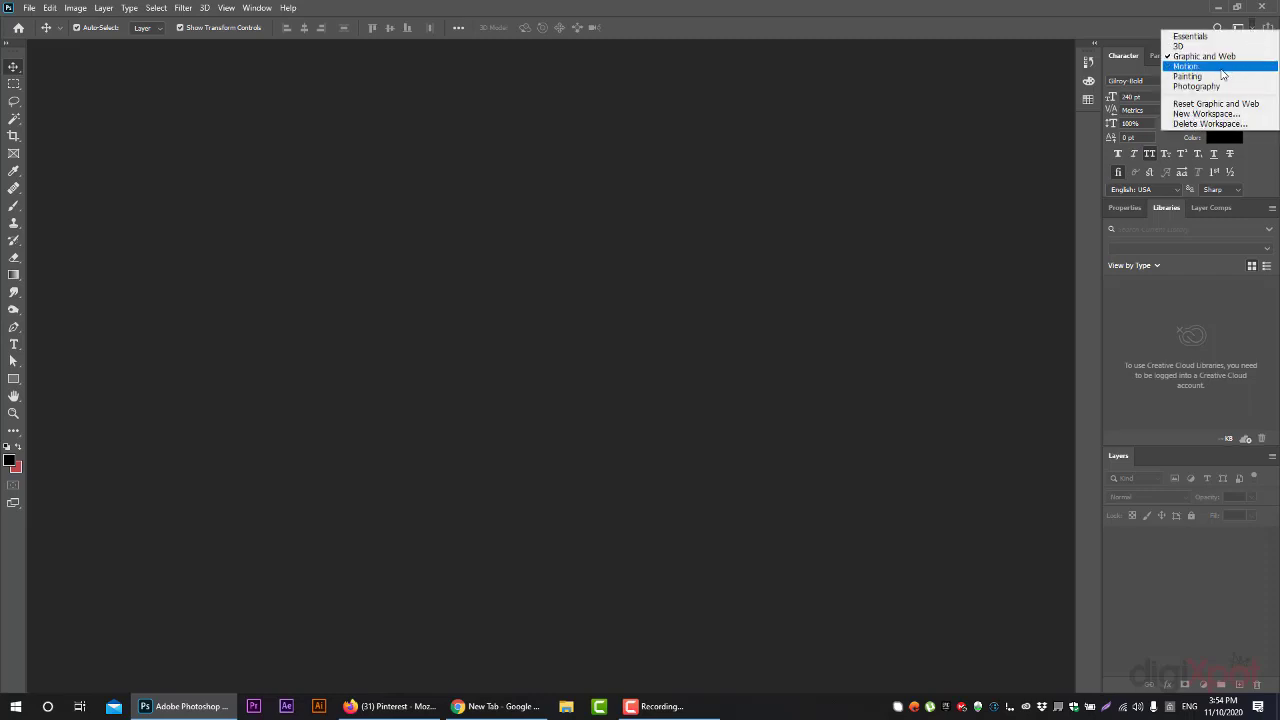
pyautogui.click(1224, 67)
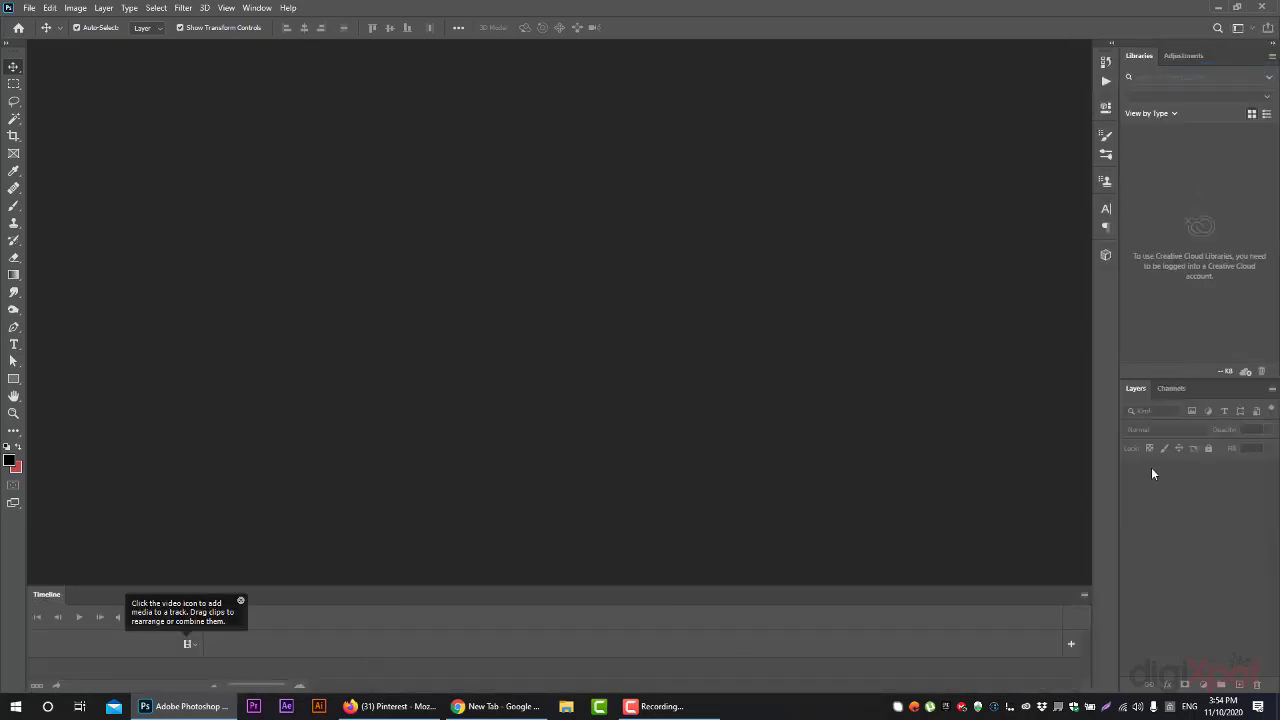
pyautogui.click(1237, 28)
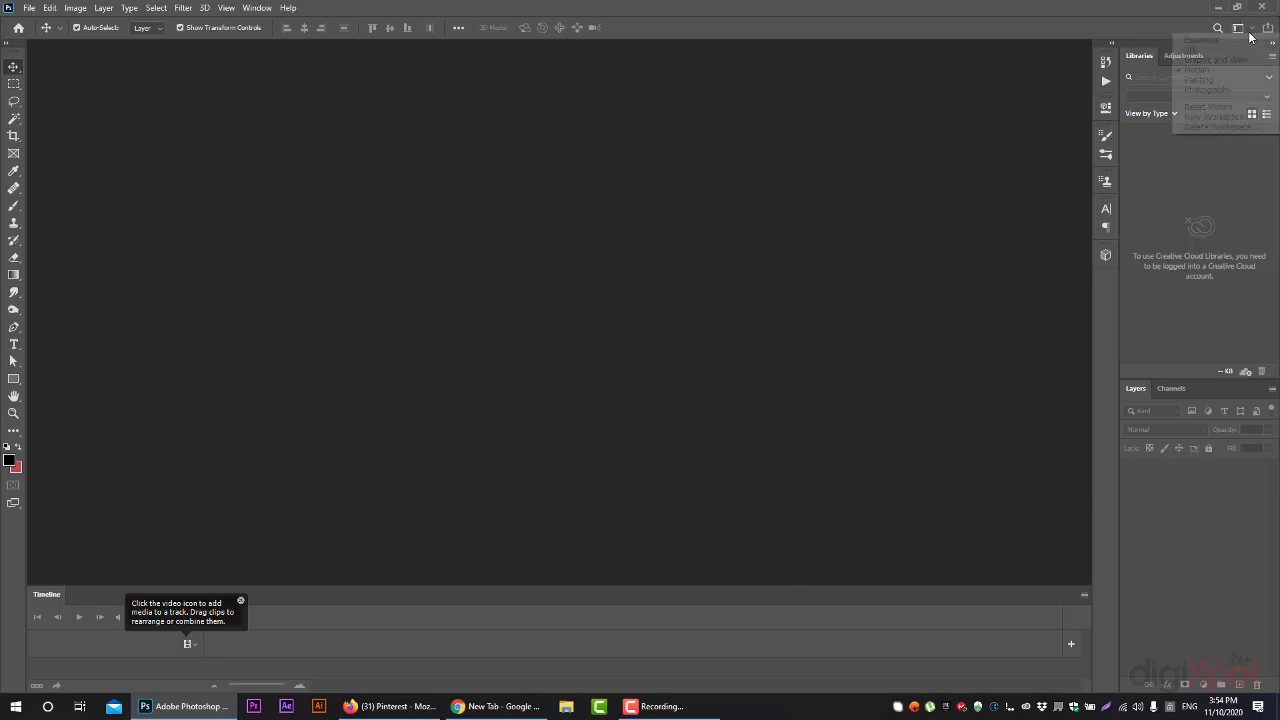
pyautogui.click(1221, 79)
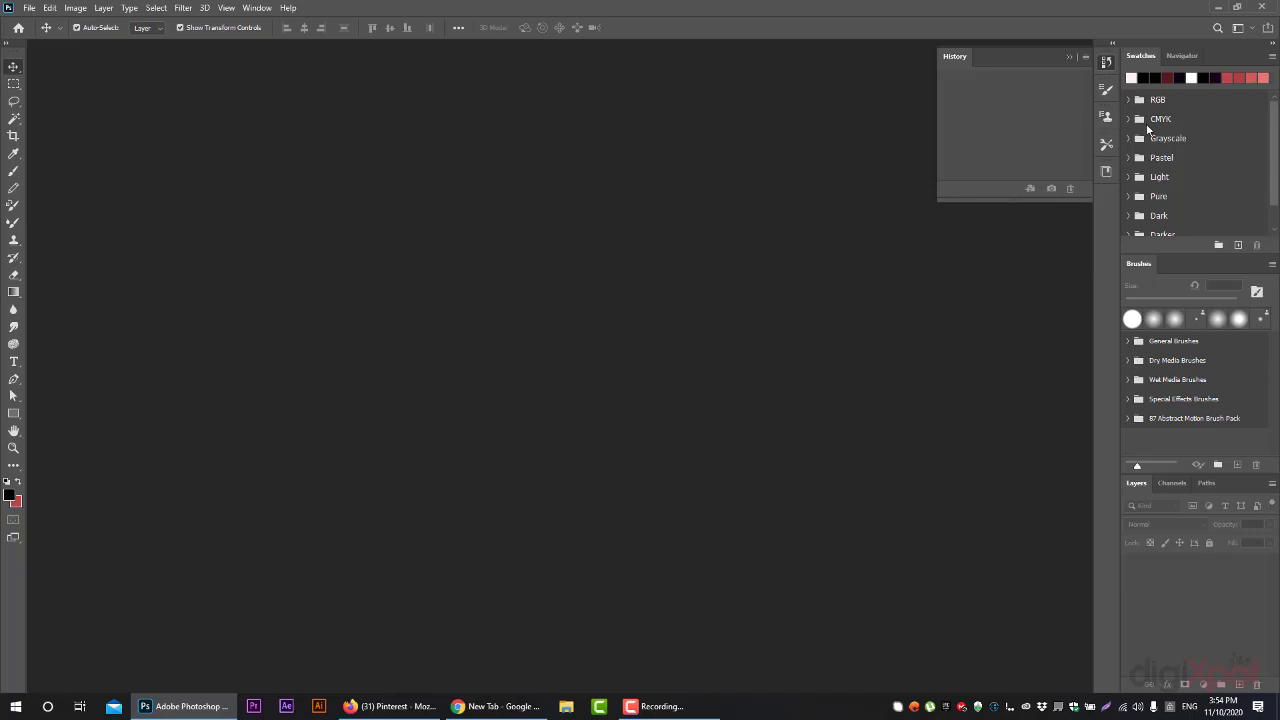
pyautogui.click(1237, 28)
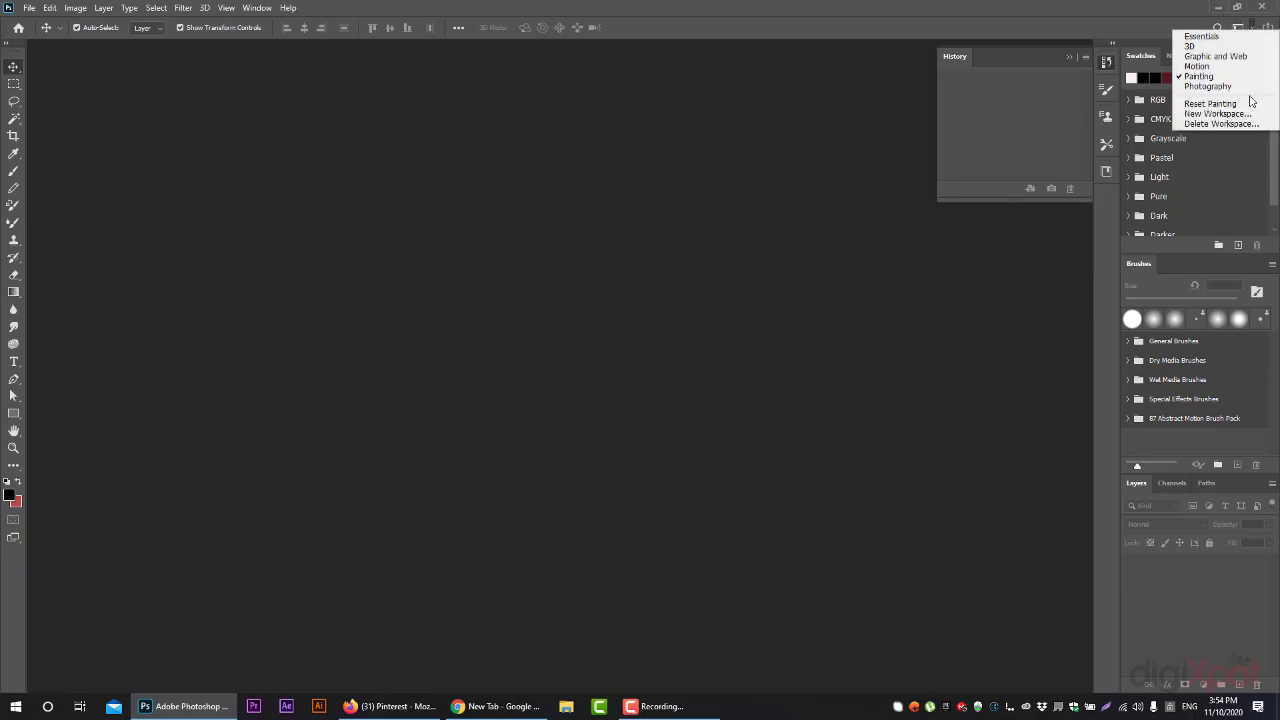
pyautogui.click(1250, 88)
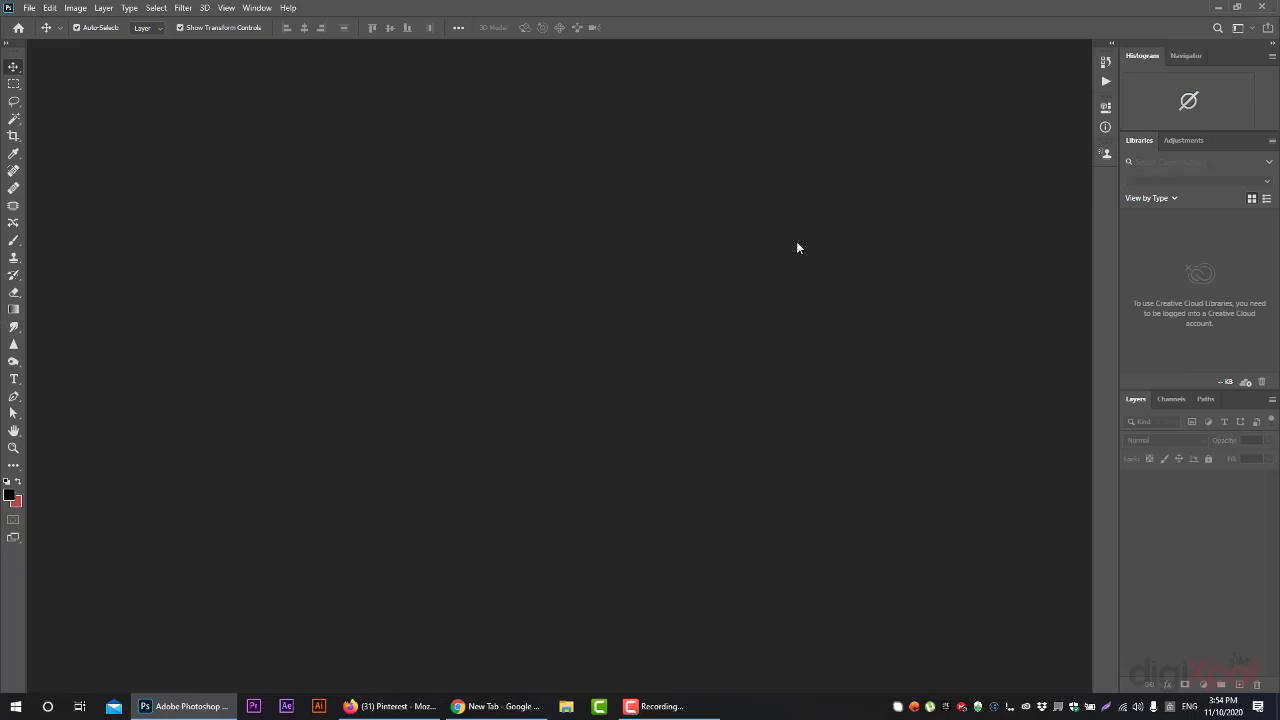
# Move the single-column toolbar across the workspace and dock it beside the collapsed panel icons.
pyautogui.click(1237, 28)
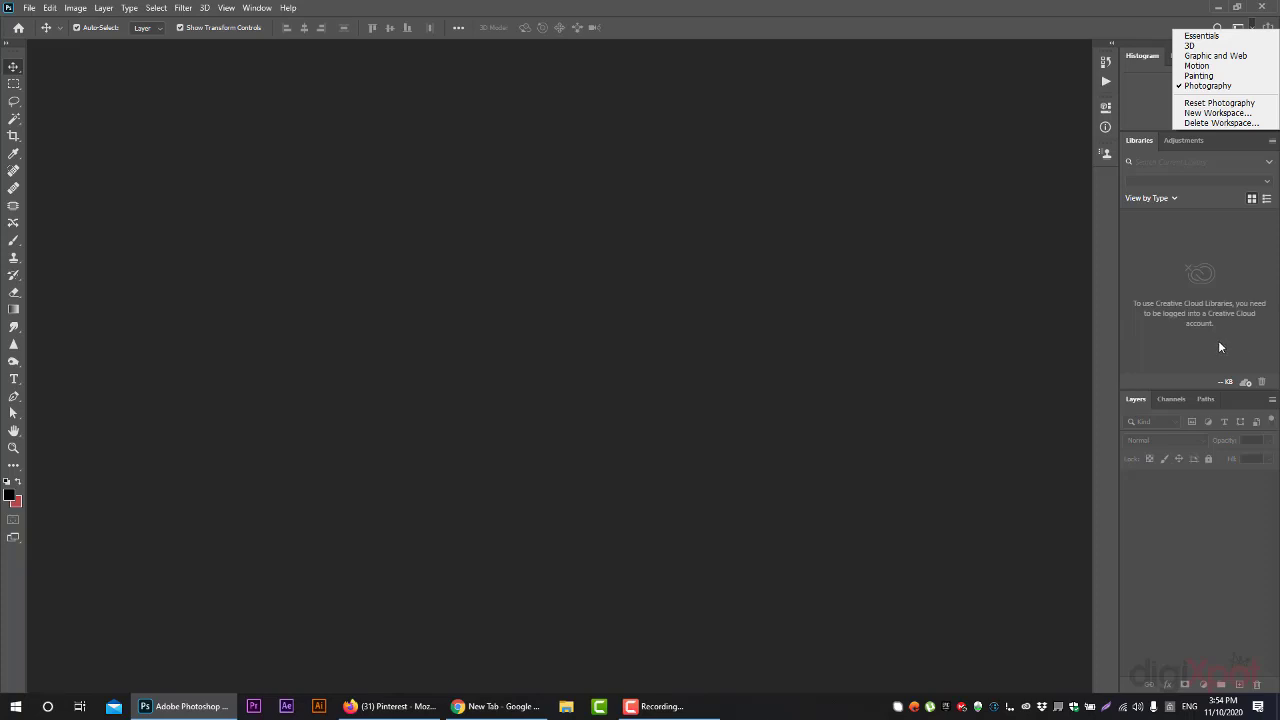
pyautogui.click(11, 50)
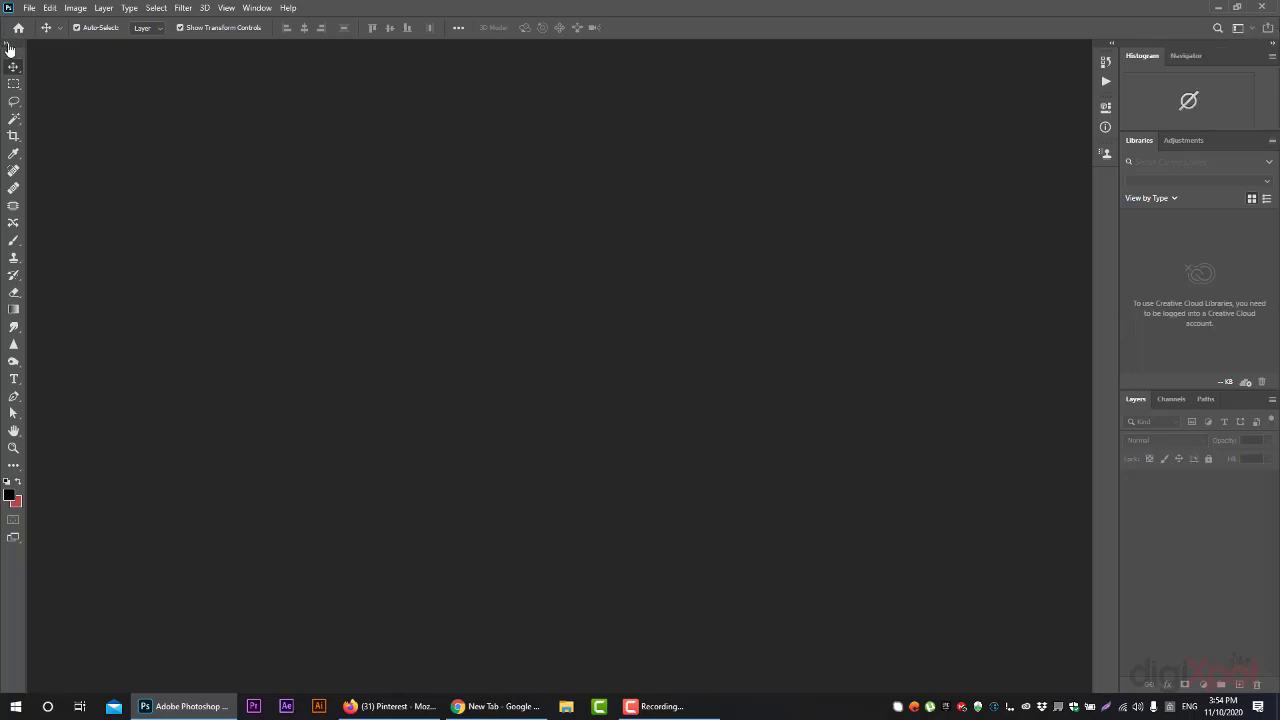
pyautogui.moveTo(20, 43); pyautogui.dragTo(1090, 46)
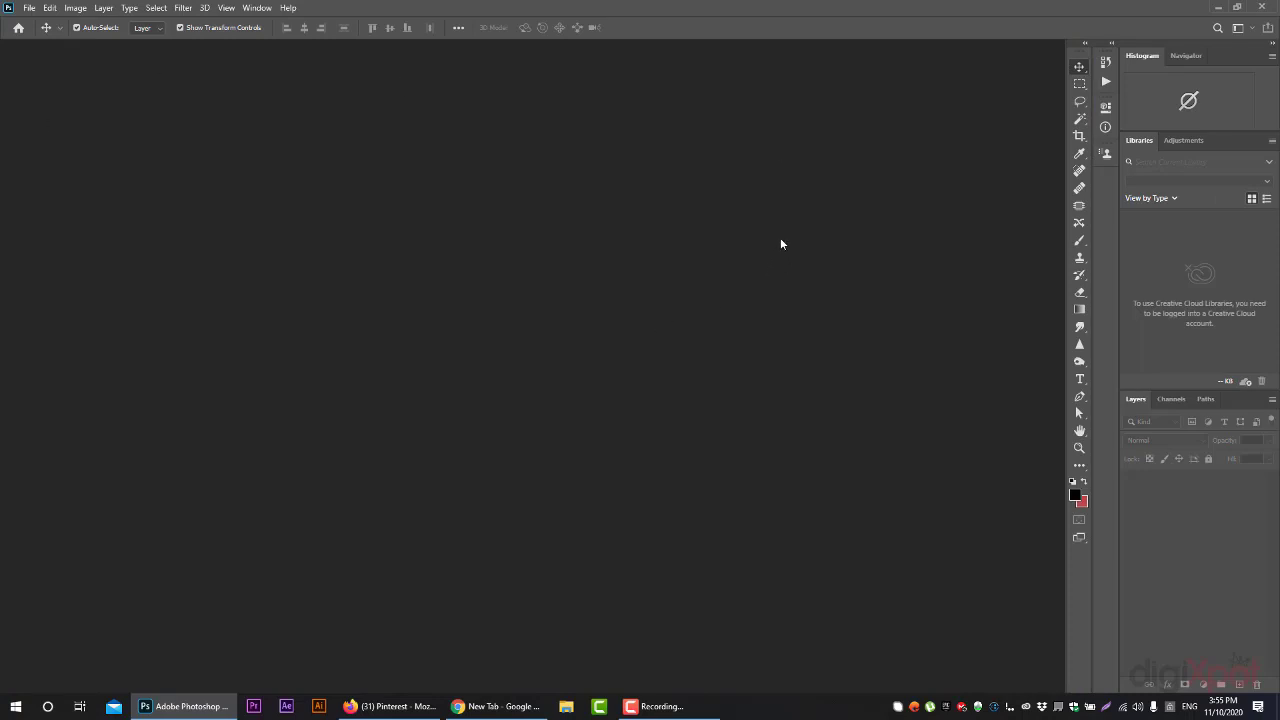
# Dock the toolbar at the workspace's left edge, and move the panel dock beside it and back to the right edge.
pyautogui.moveTo(1080, 50); pyautogui.dragTo(2, 64)
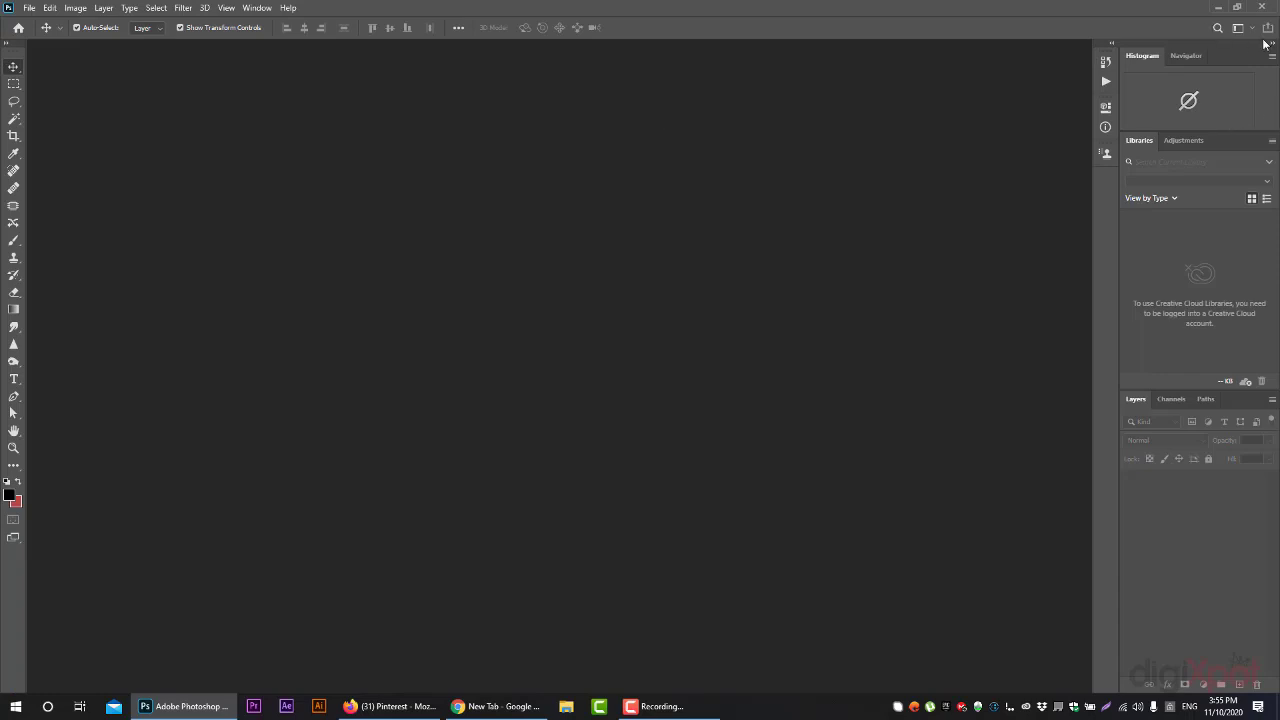
pyautogui.moveTo(1208, 40); pyautogui.dragTo(142, 44)
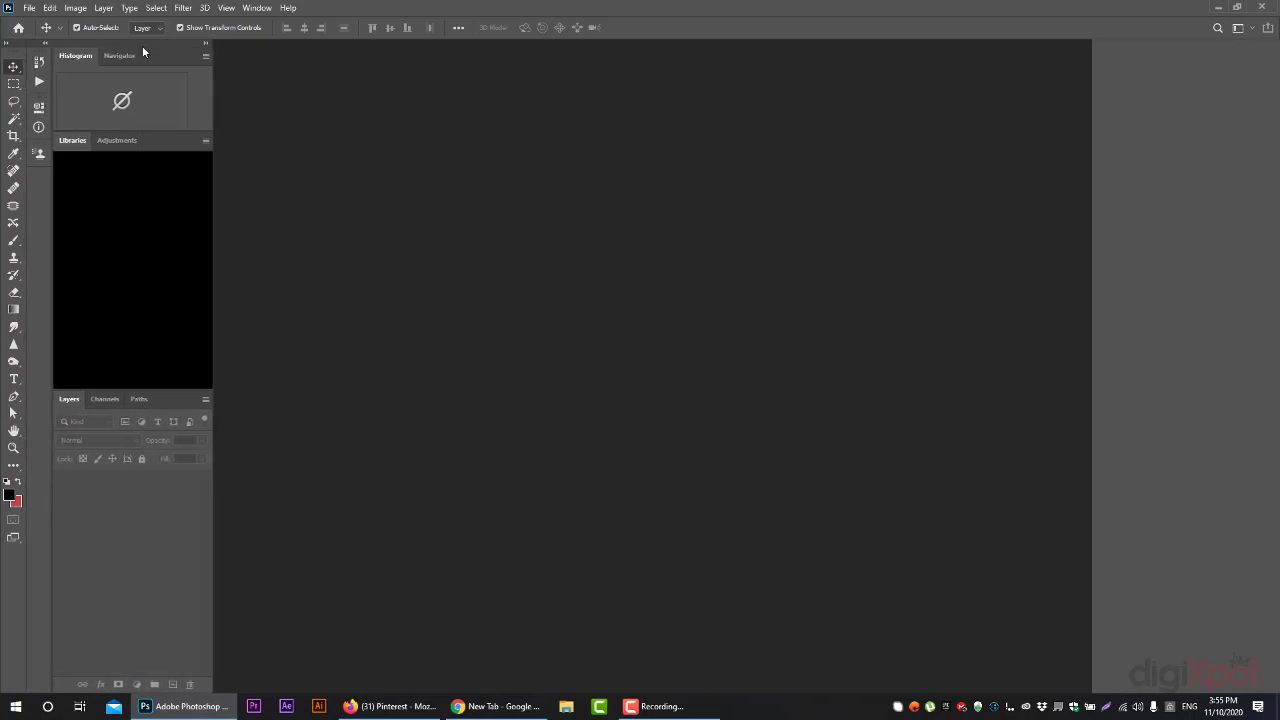
pyautogui.moveTo(148, 46); pyautogui.dragTo(1256, 98)
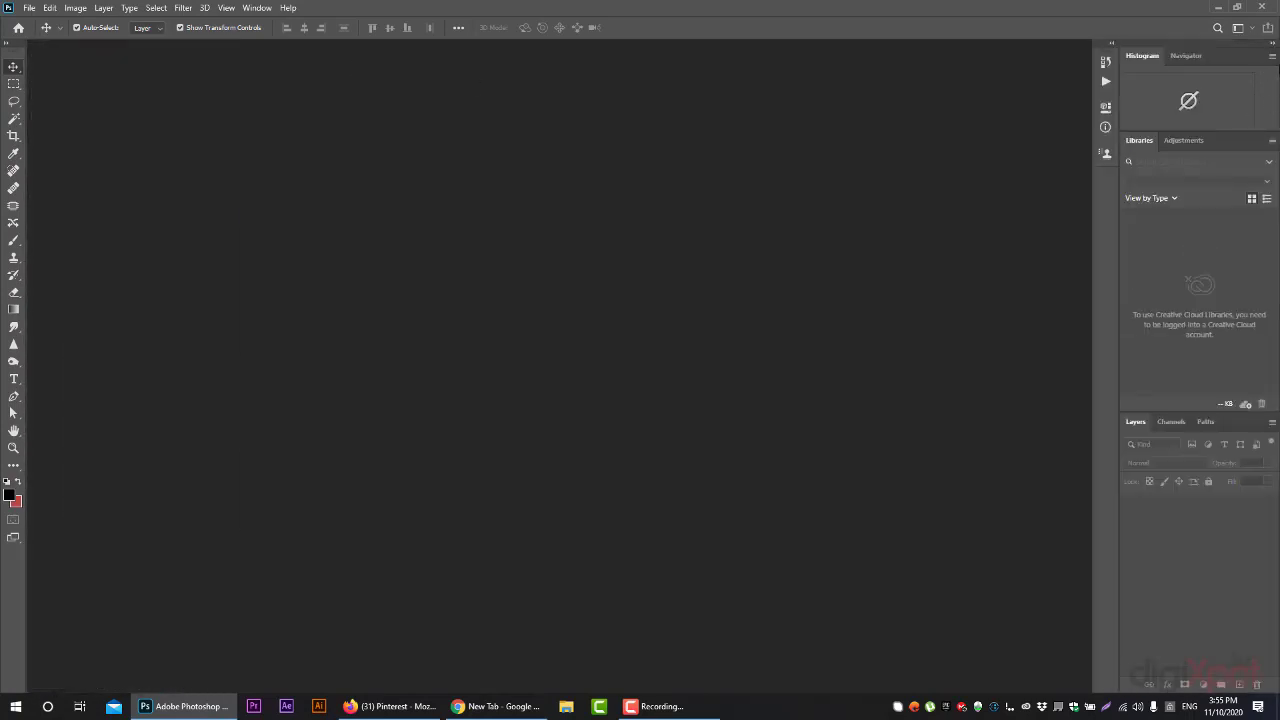
# Switch from the Photography workspace to the Essentials workspace.
pyautogui.click(1254, 28)
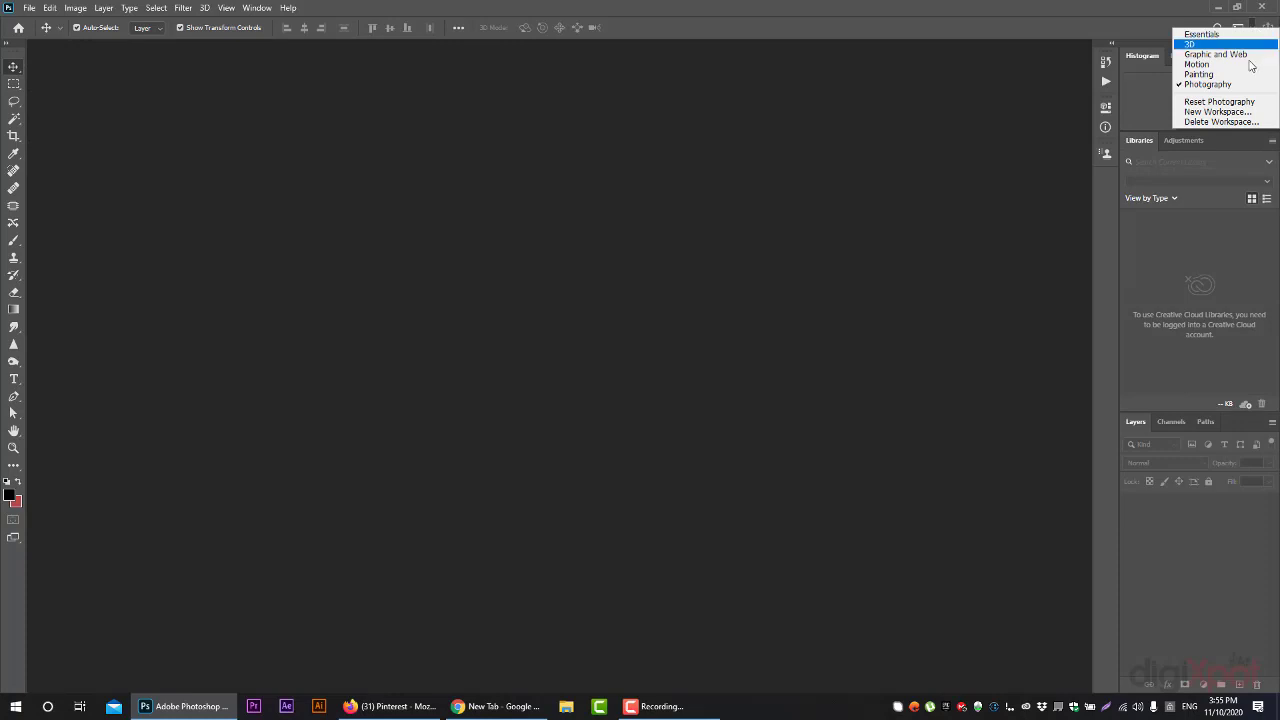
pyautogui.click(1203, 35)
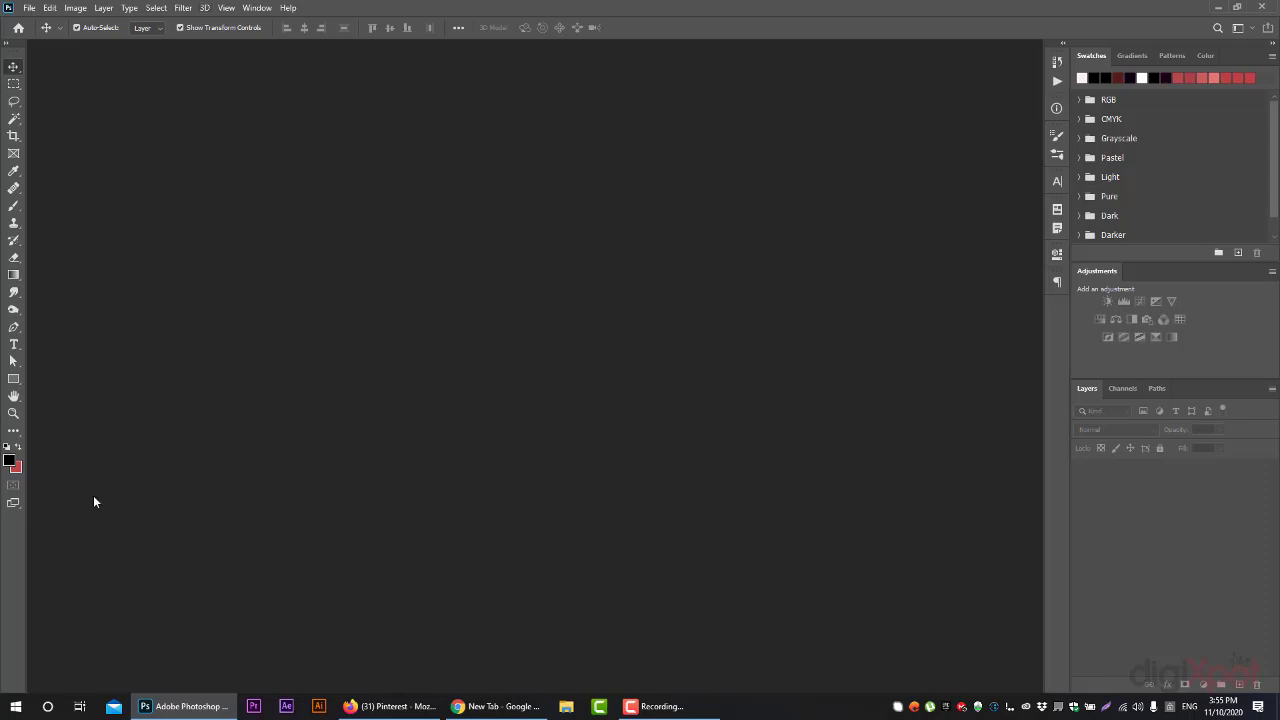
# Switch to Pinterest in Firefox, open the red and black social media kit pin in a new tab, and browse the other design pins.
pyautogui.click(389, 706)
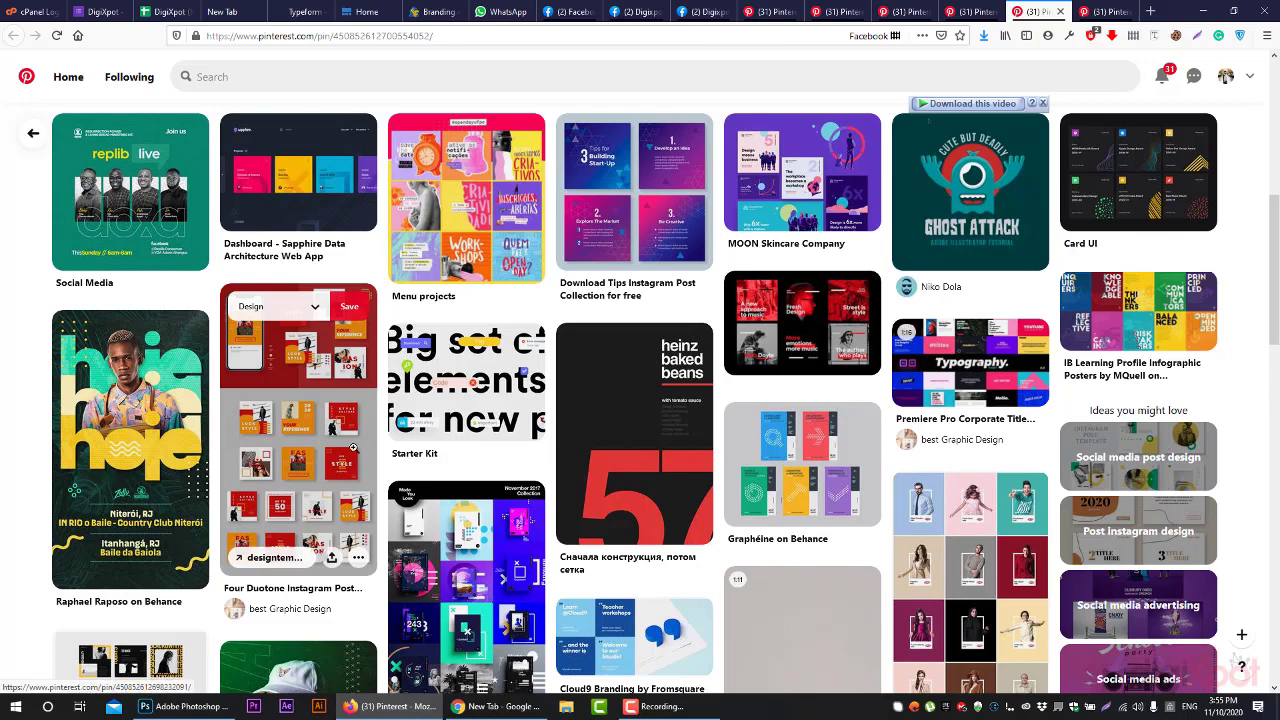
pyautogui.middleClick(1185, 535)
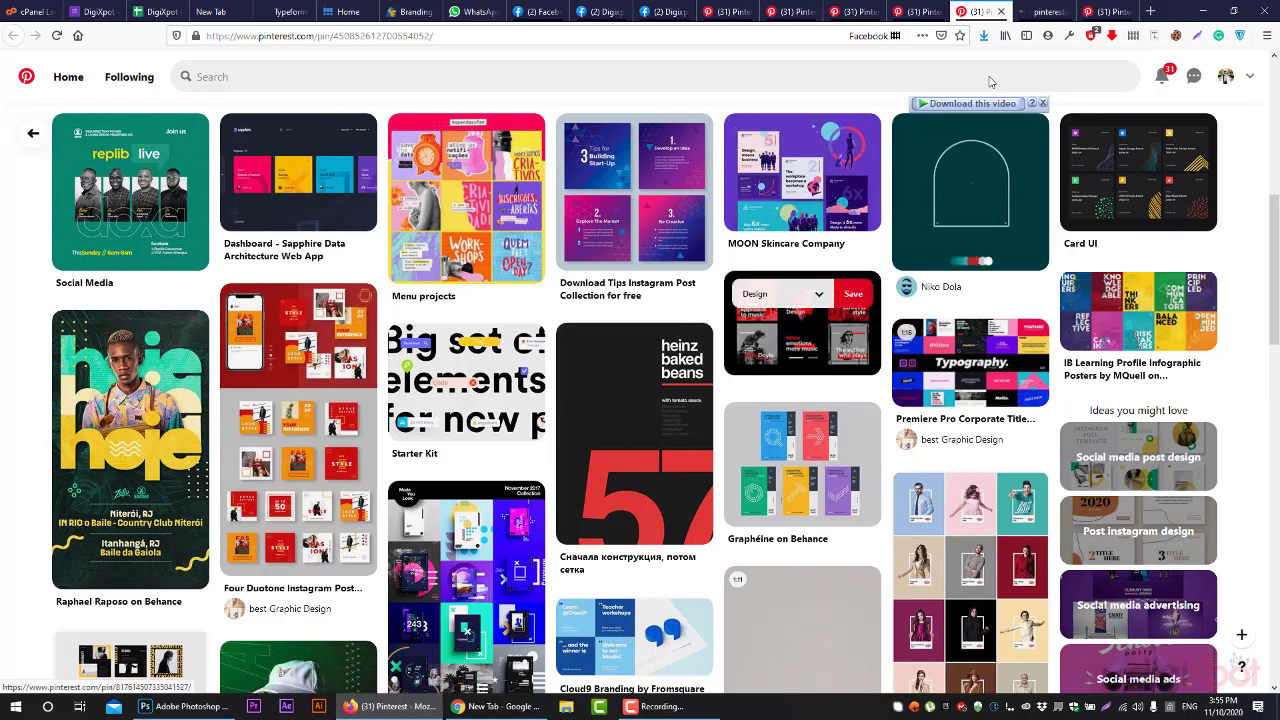
pyautogui.click(1045, 11)
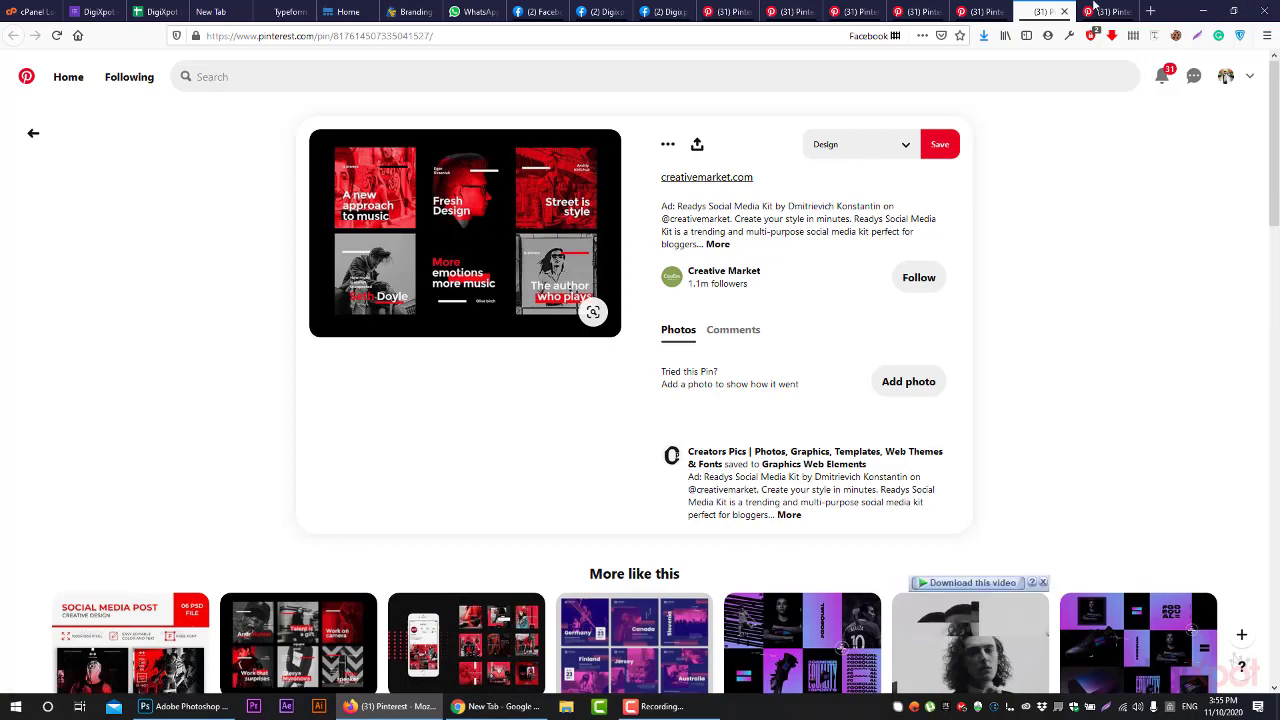
pyautogui.click(980, 11)
pyautogui.scroll(-10, 1095, 390)
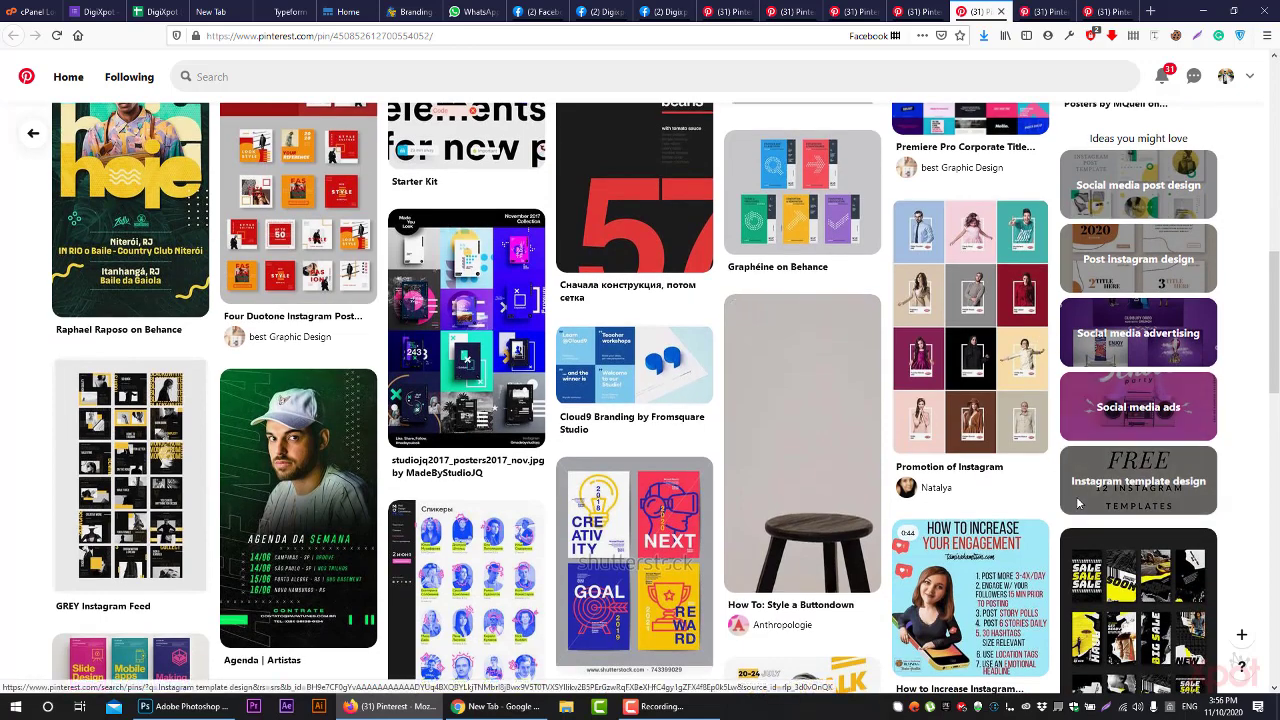
pyautogui.scroll(-3, 1078, 503)
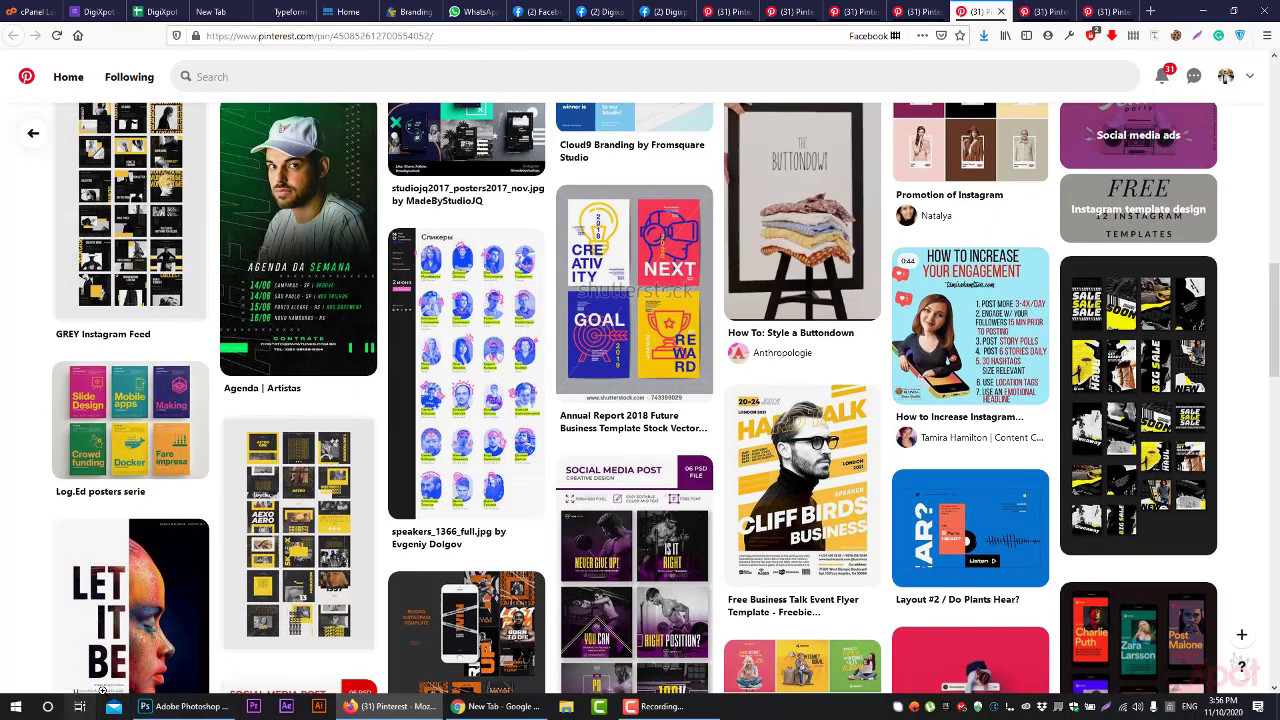
# Return to Photoshop, start a new document and reposition the New Document dialog.
pyautogui.click(185, 706)
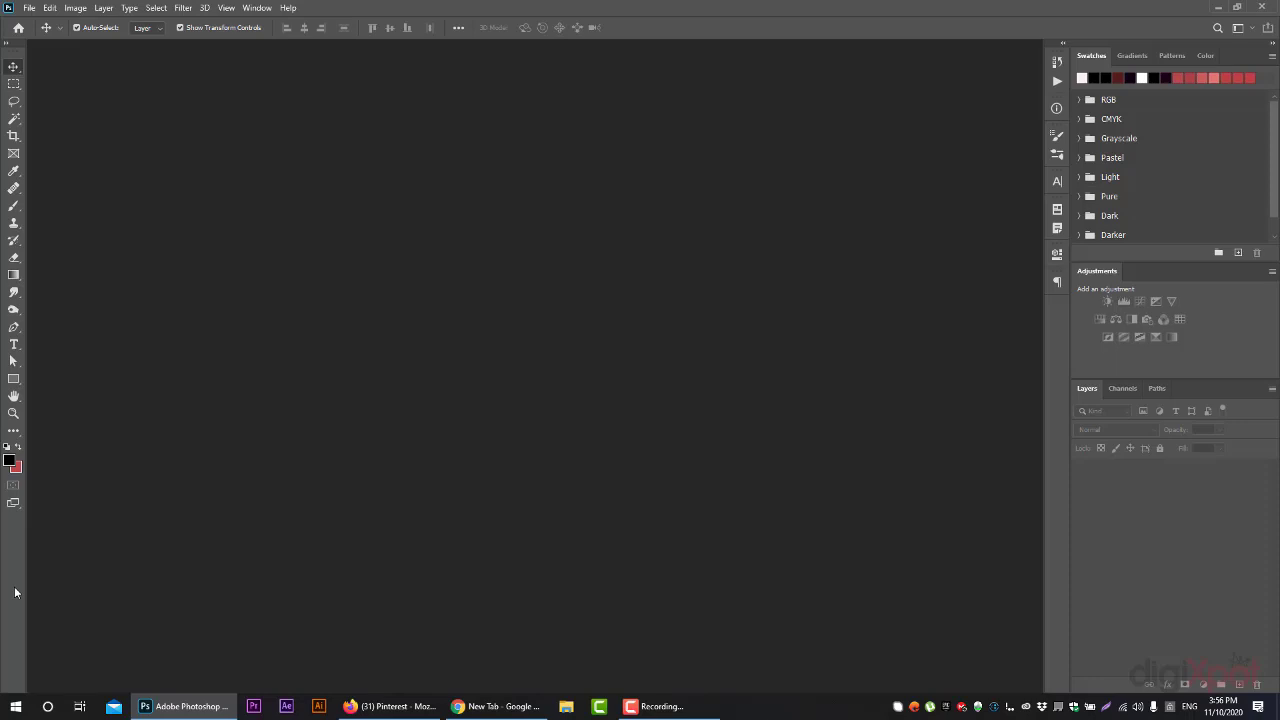
pyautogui.click(29, 8)
pyautogui.click(44, 37)
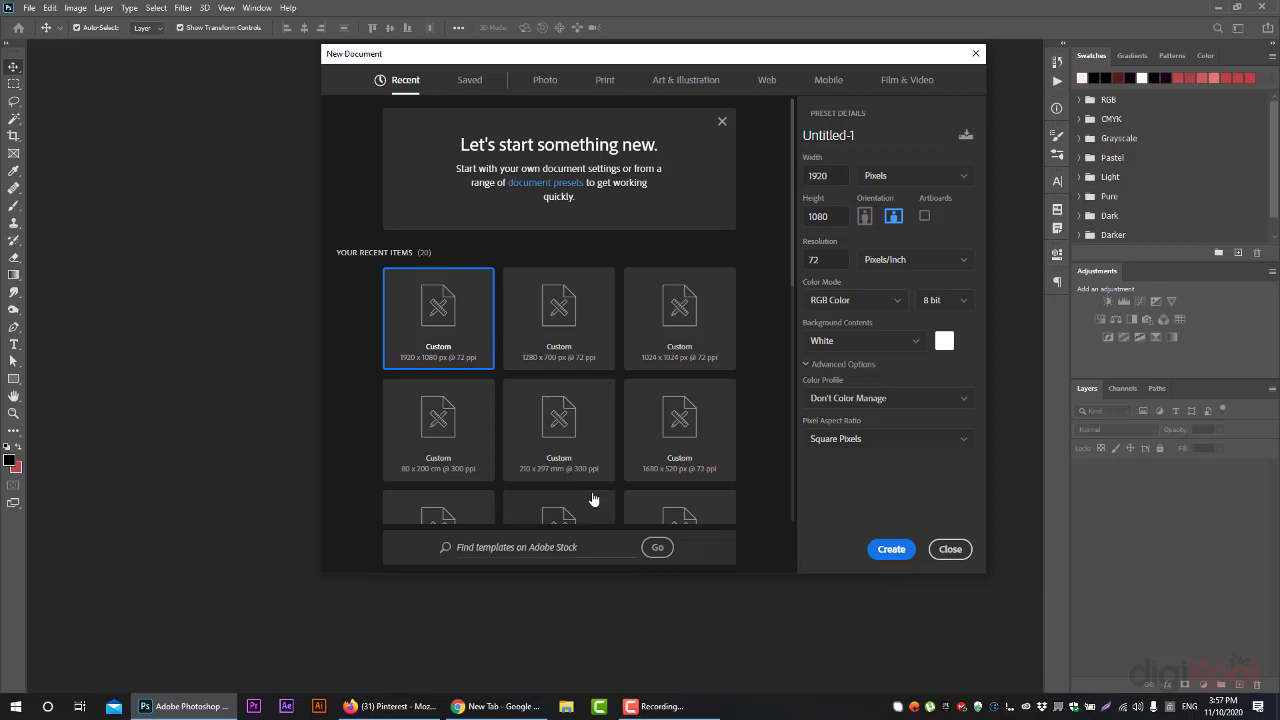
pyautogui.moveTo(398, 61); pyautogui.dragTo(339, 90)
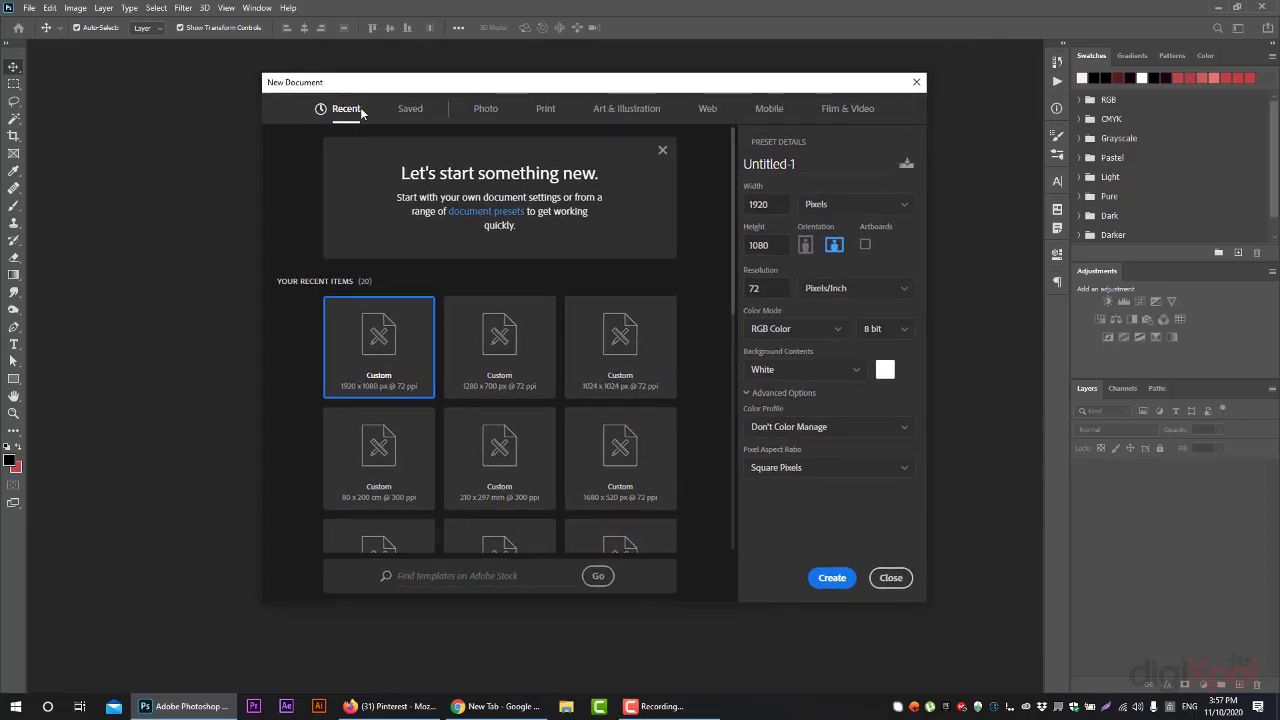
# Look through the recent document sizes and the saved presets, and return to the recent ones.
pyautogui.scroll(-3, 600, 395)
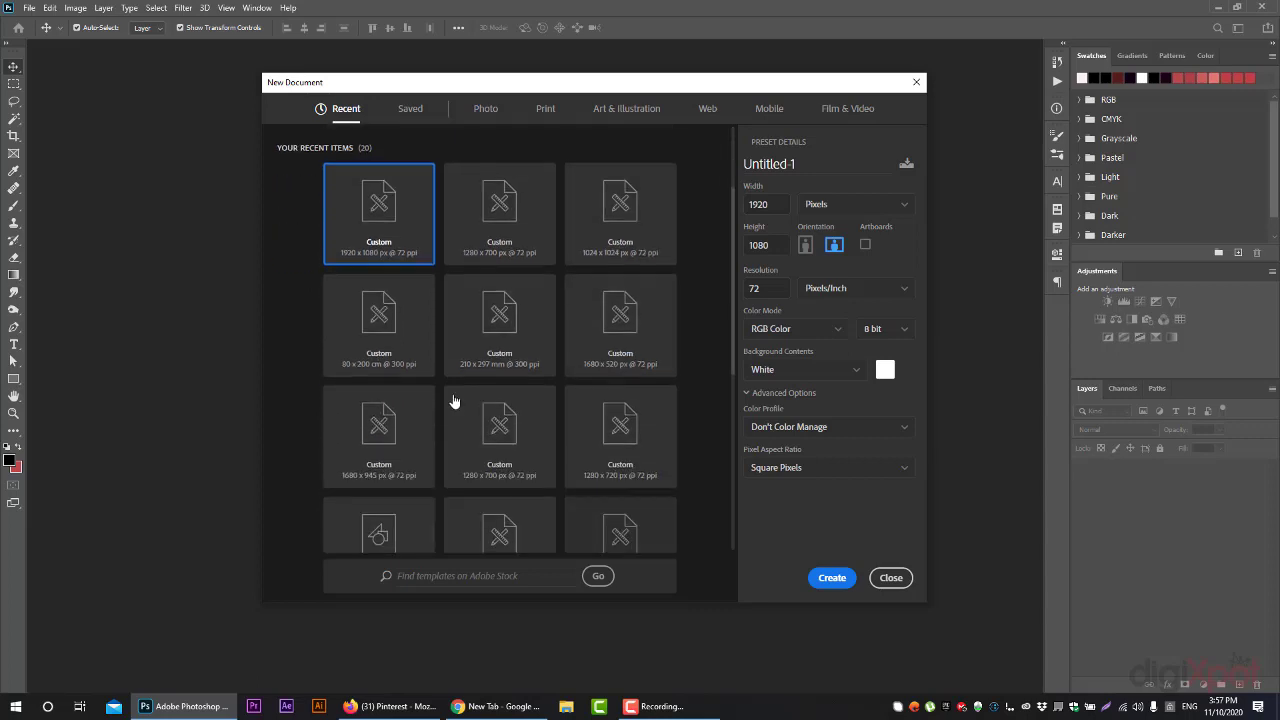
pyautogui.scroll(3, 516, 381)
pyautogui.click(411, 112)
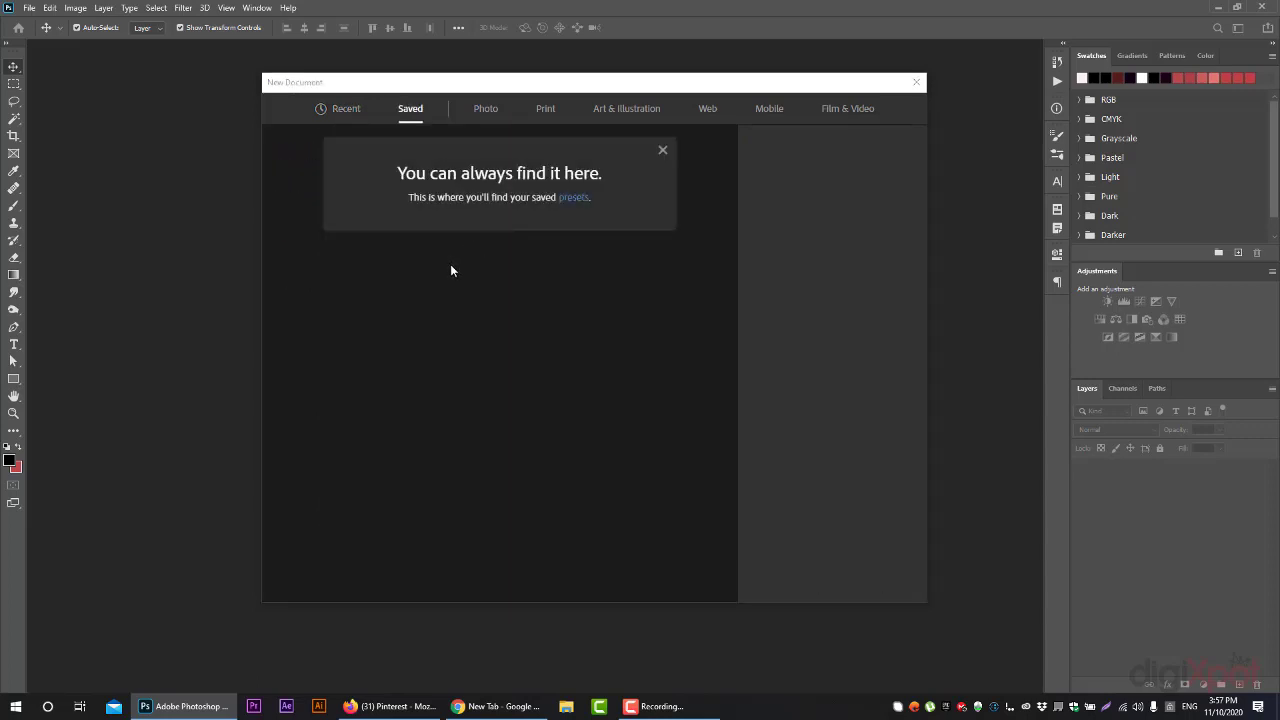
pyautogui.click(343, 115)
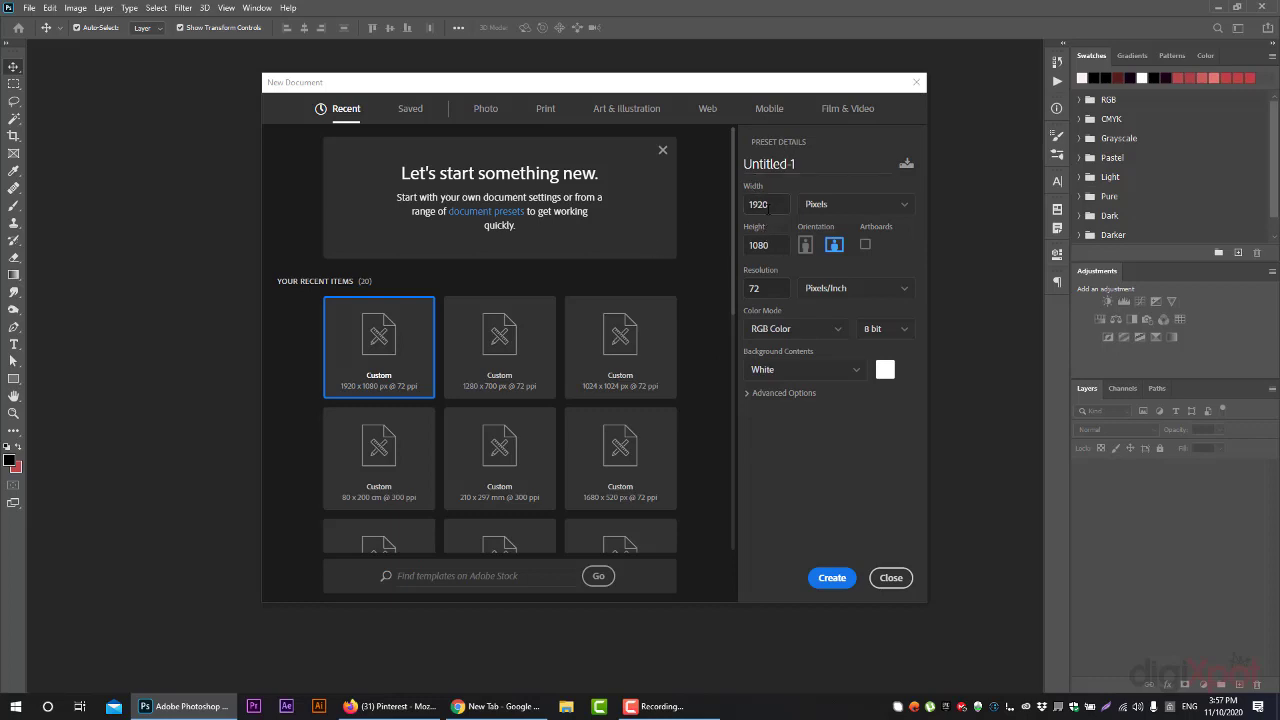
# Examine the new document's width and height fields and the available measurement units, keeping Pixels.
pyautogui.moveTo(768, 206); pyautogui.dragTo(734, 255)
pyautogui.click(769, 208)
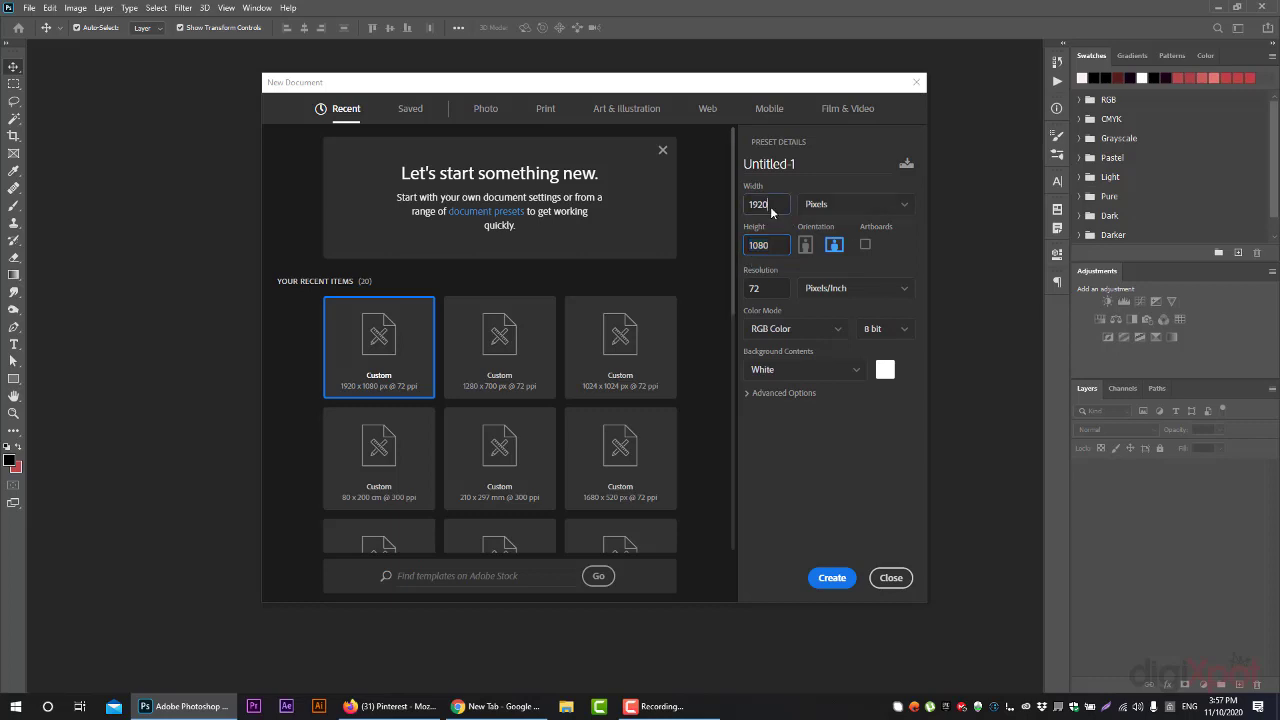
pyautogui.click(832, 210)
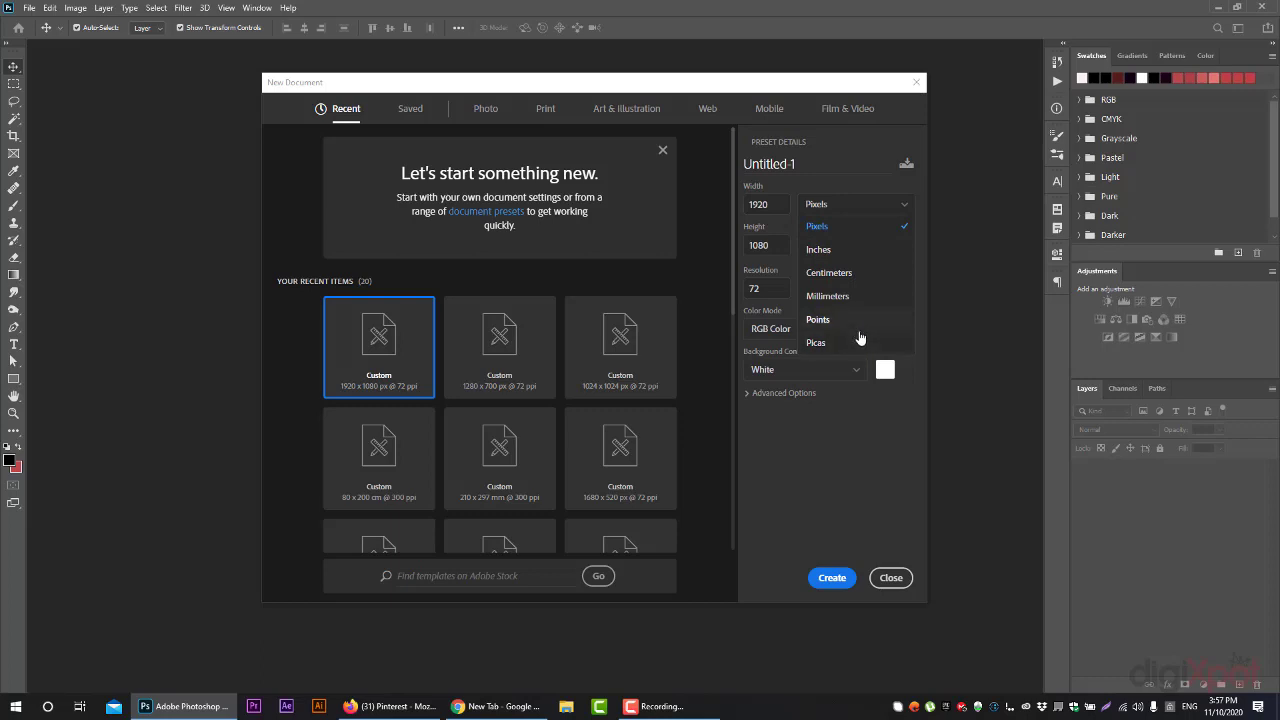
pyautogui.click(848, 225)
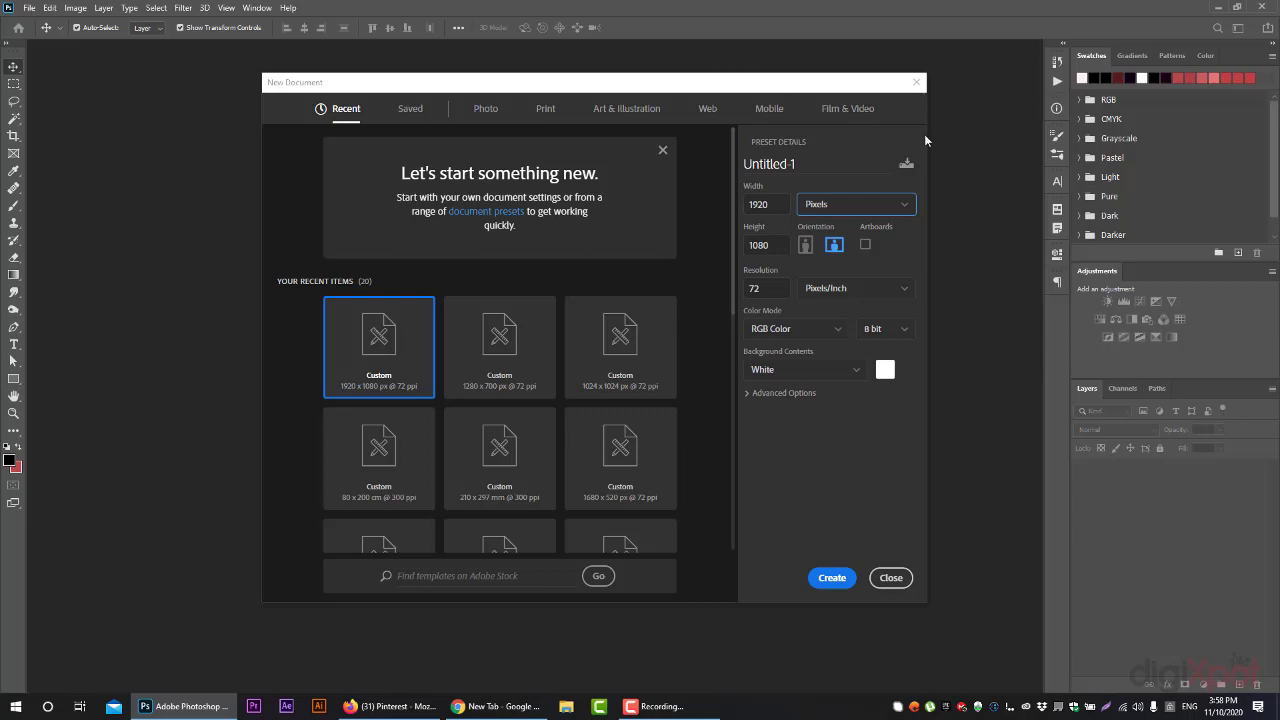
pyautogui.click(888, 214)
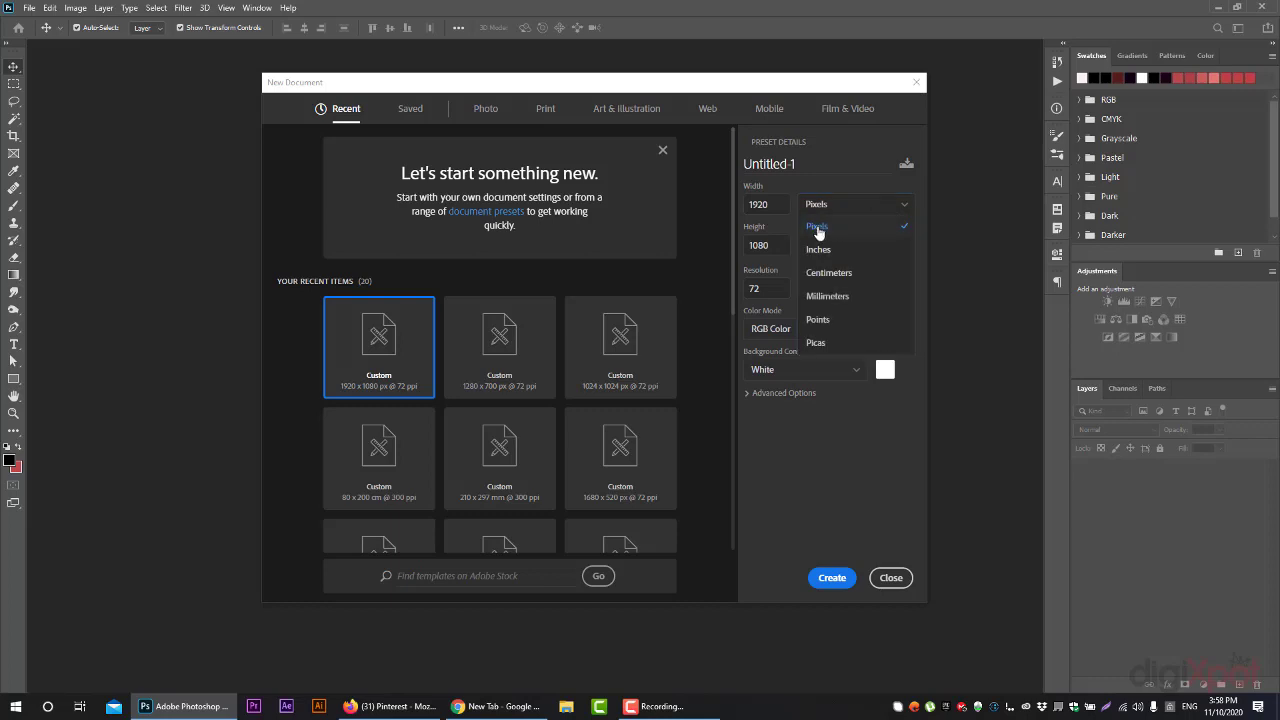
pyautogui.click(870, 206)
pyautogui.click(871, 207)
pyautogui.click(846, 211)
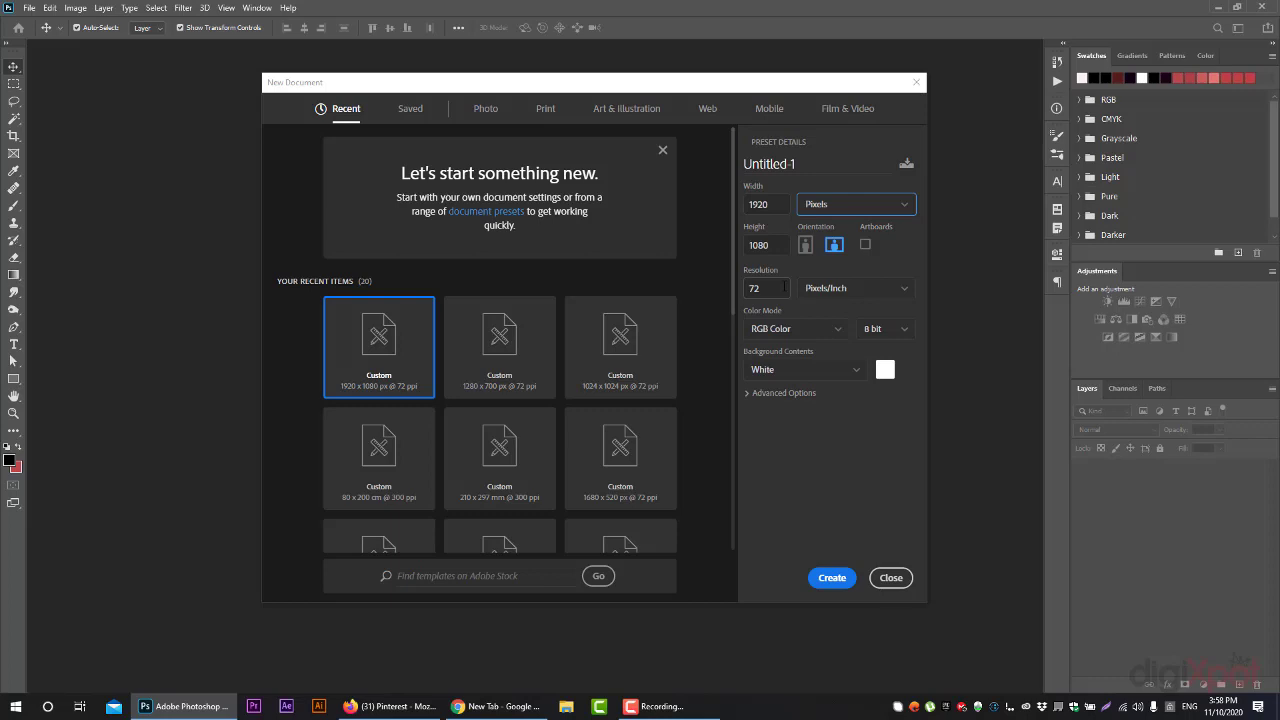
pyautogui.click(868, 208)
pyautogui.click(866, 228)
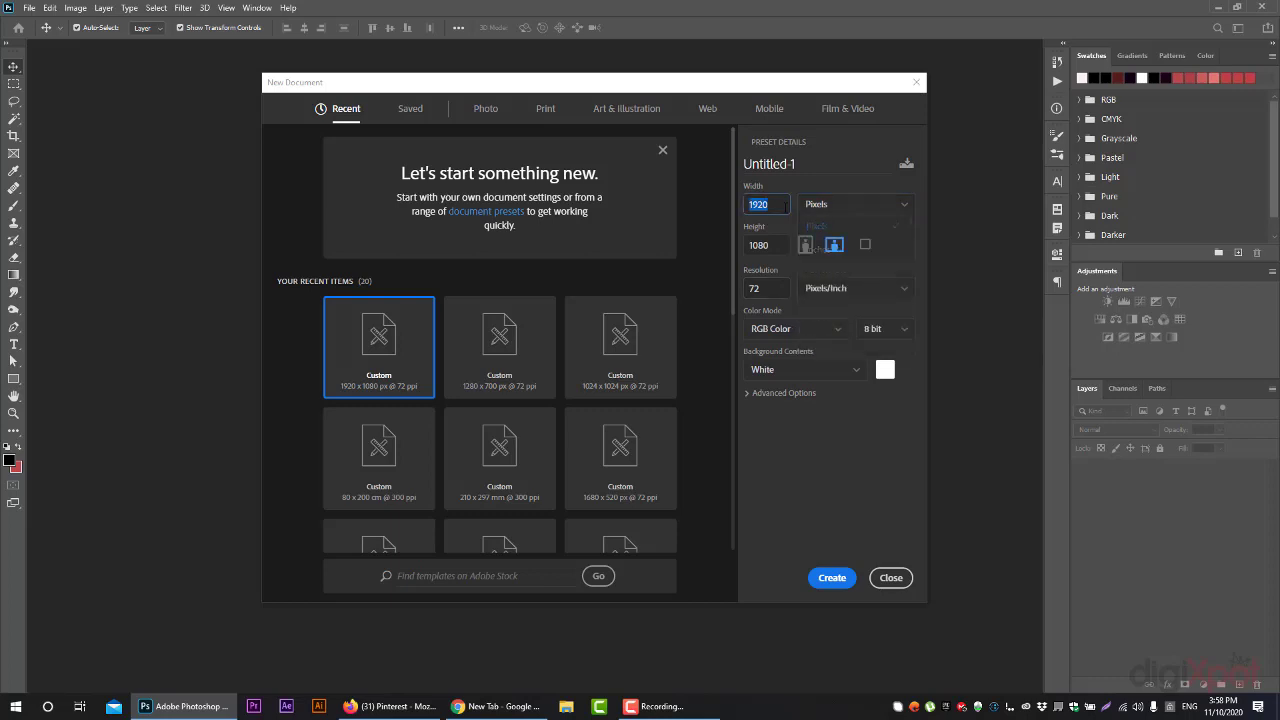
# Try the portrait orientation for the new document and return it to landscape.
pyautogui.click(785, 245)
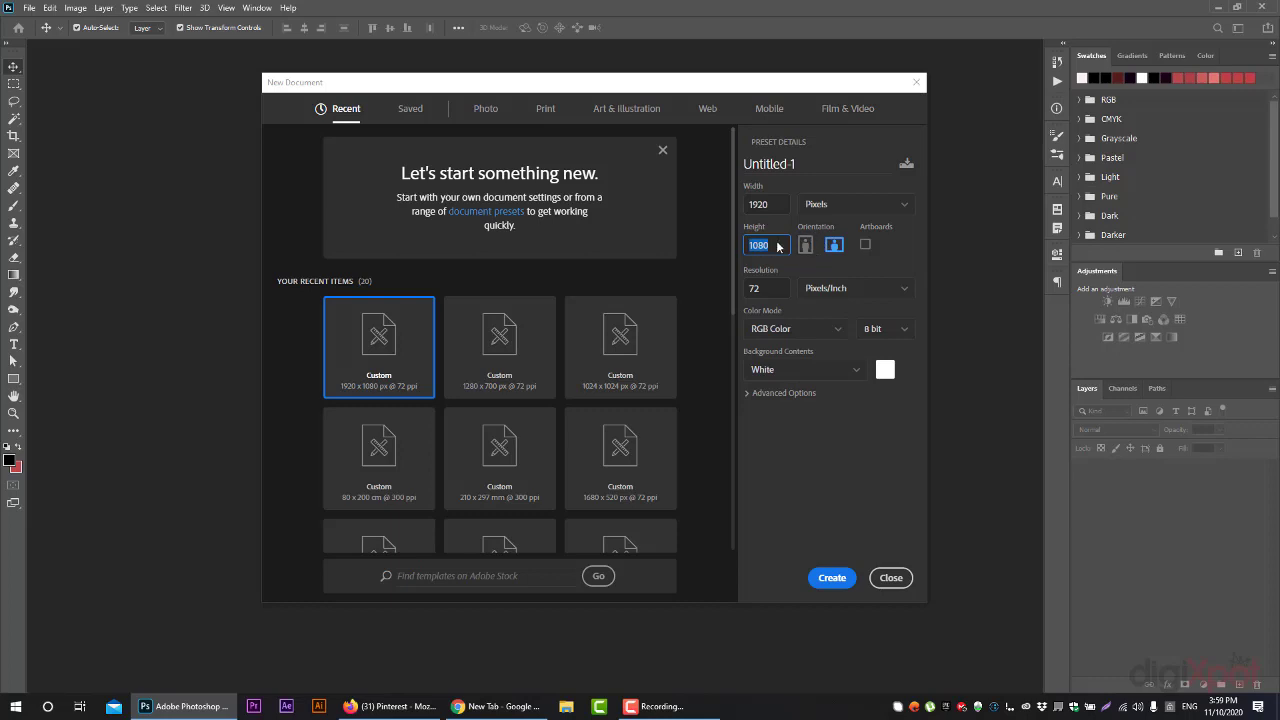
pyautogui.click(771, 204)
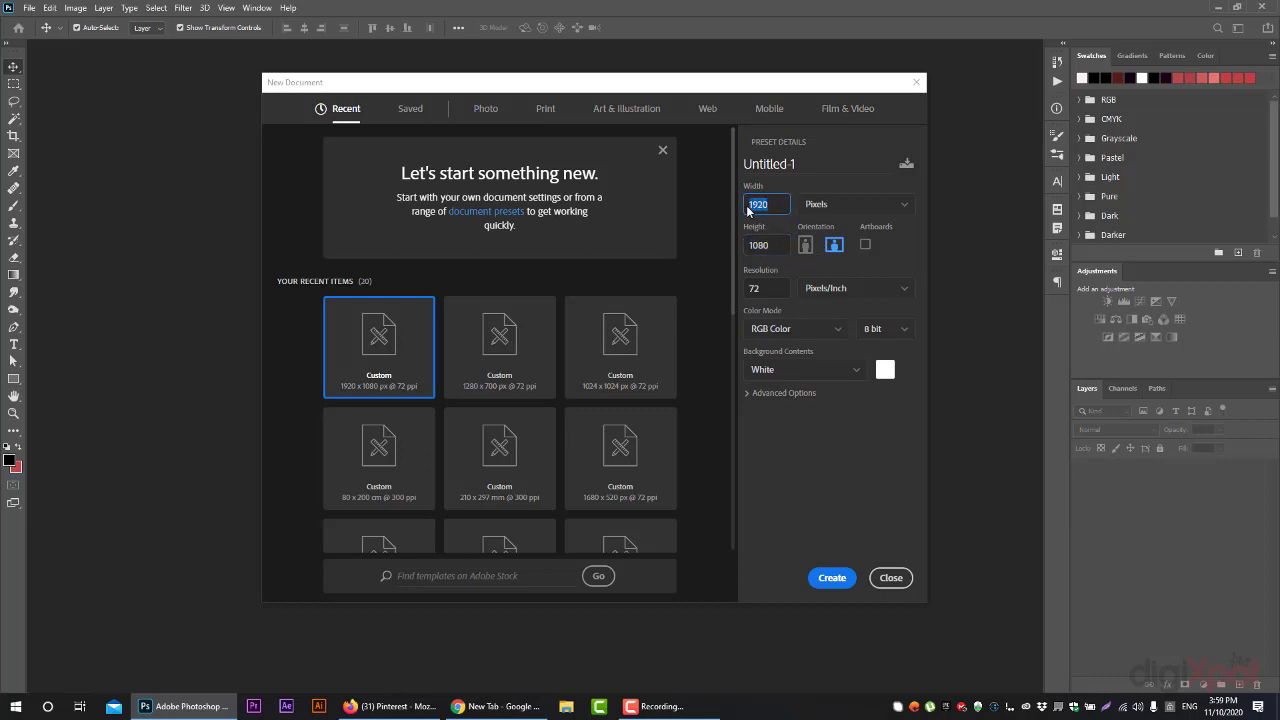
pyautogui.click(806, 246)
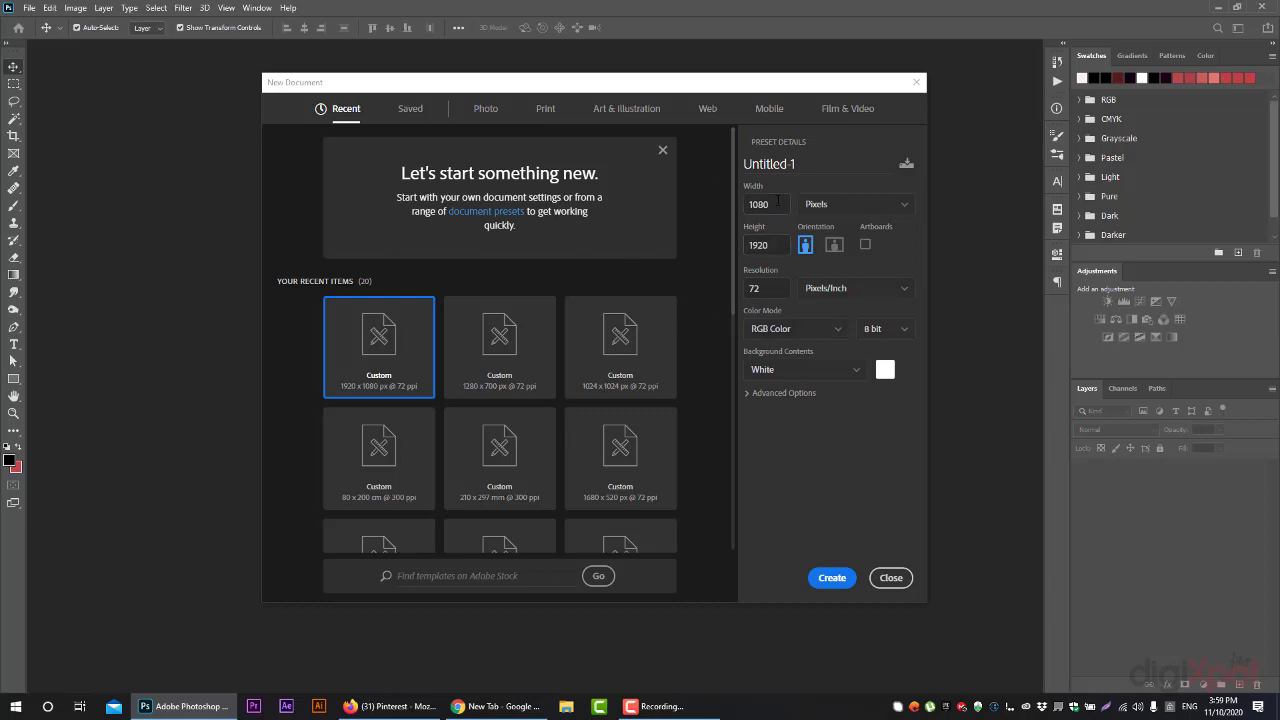
pyautogui.click(836, 247)
# Examine the new document's resolution value and its unit choices, keeping Pixels/Inch.
pyautogui.doubleClick(766, 288)
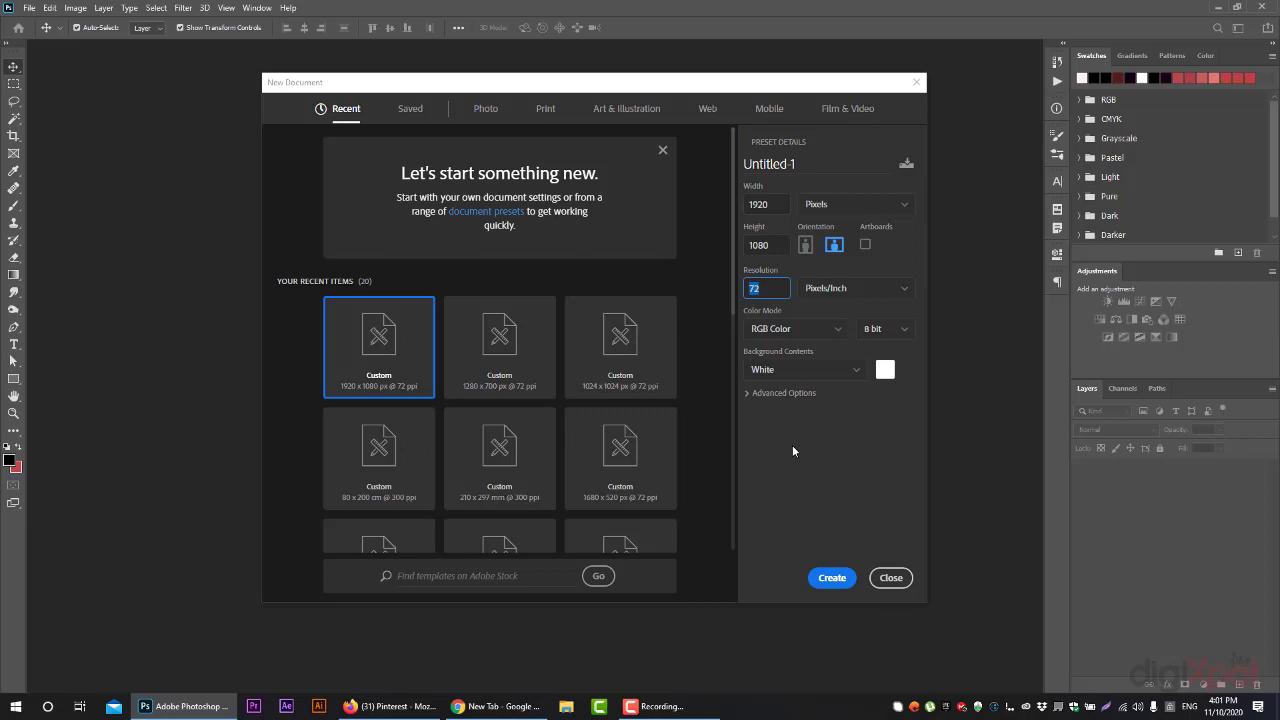
pyautogui.click(769, 292)
pyautogui.click(829, 293)
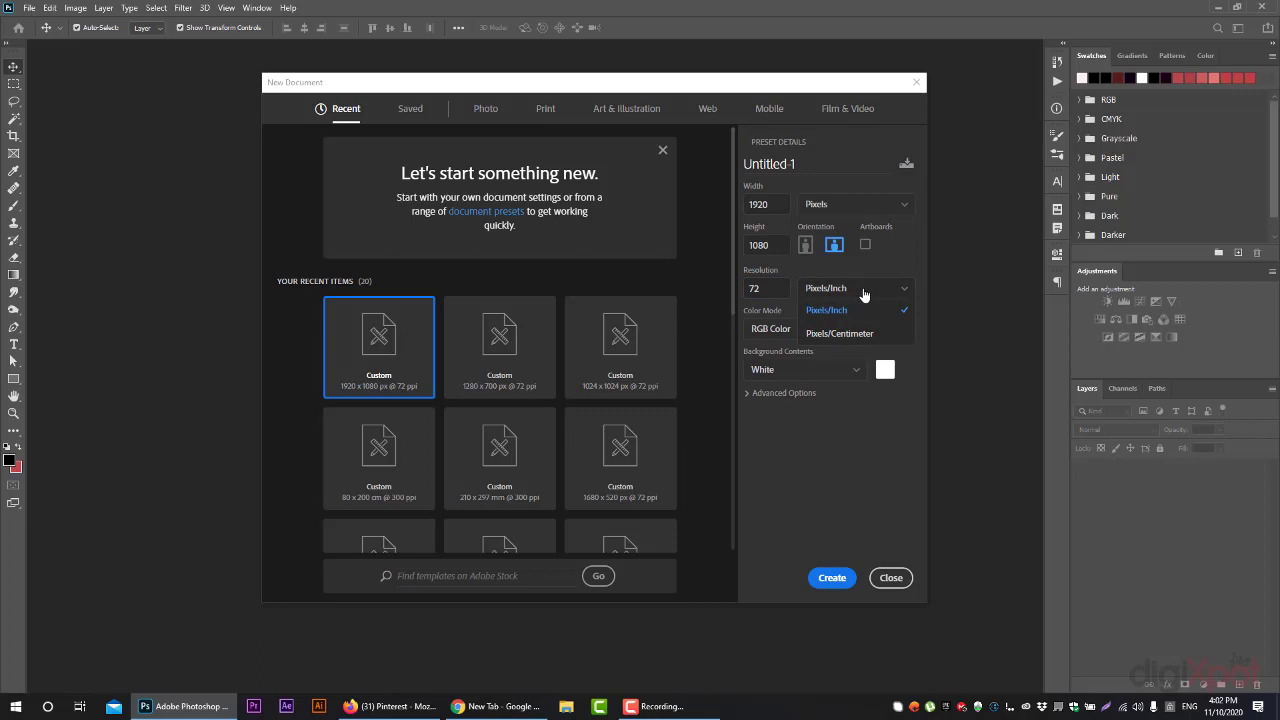
pyautogui.click(864, 294)
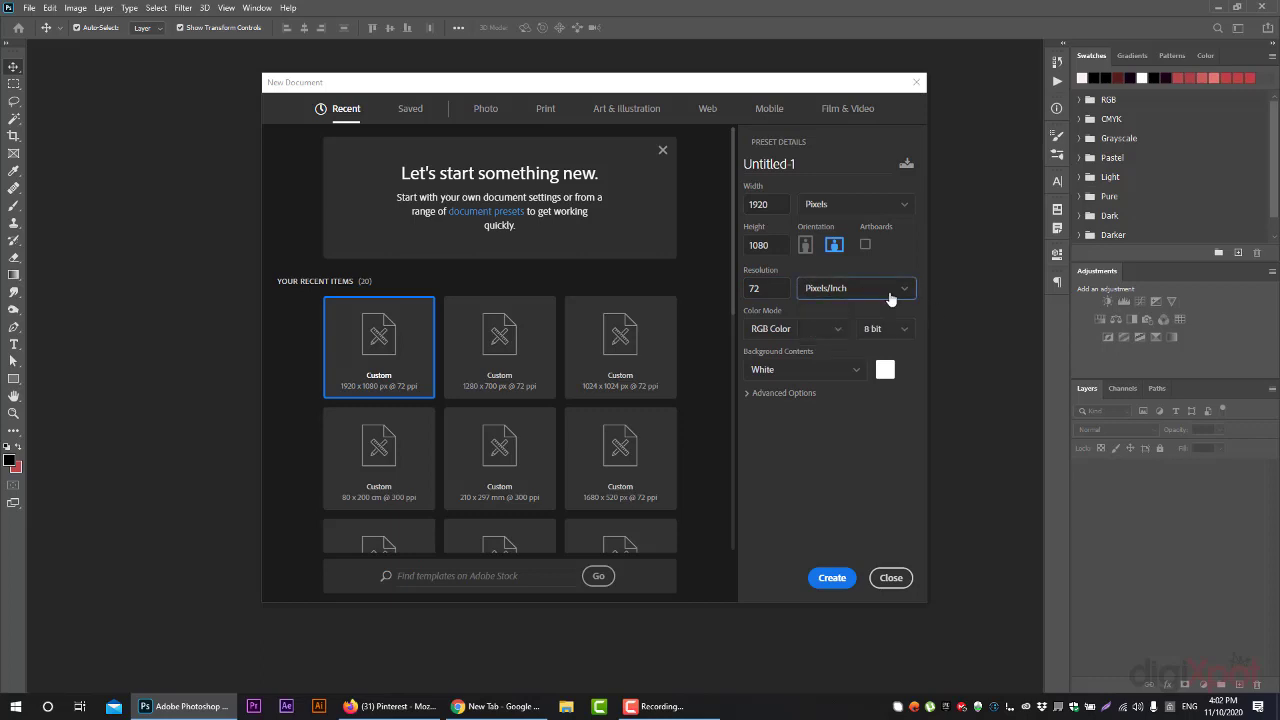
# Review the available color modes and bit depths, keeping RGB Color and 8 bit.
pyautogui.click(794, 329)
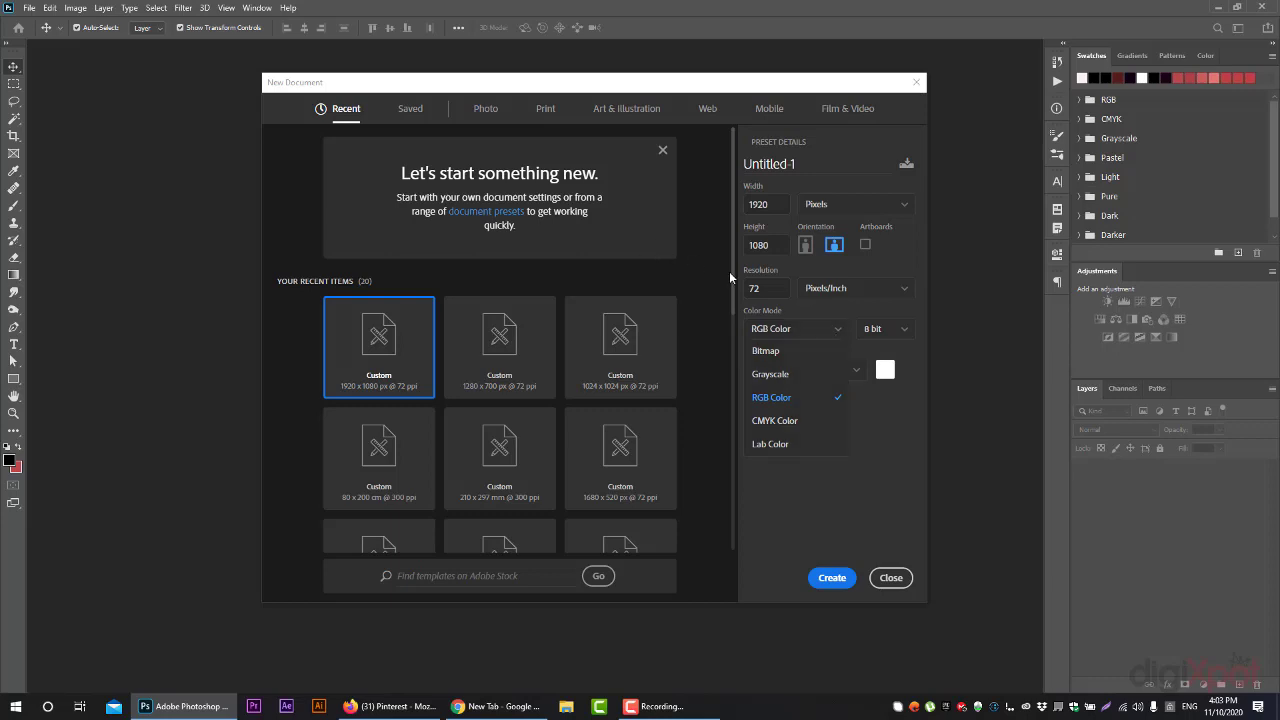
pyautogui.click(822, 336)
pyautogui.click(889, 336)
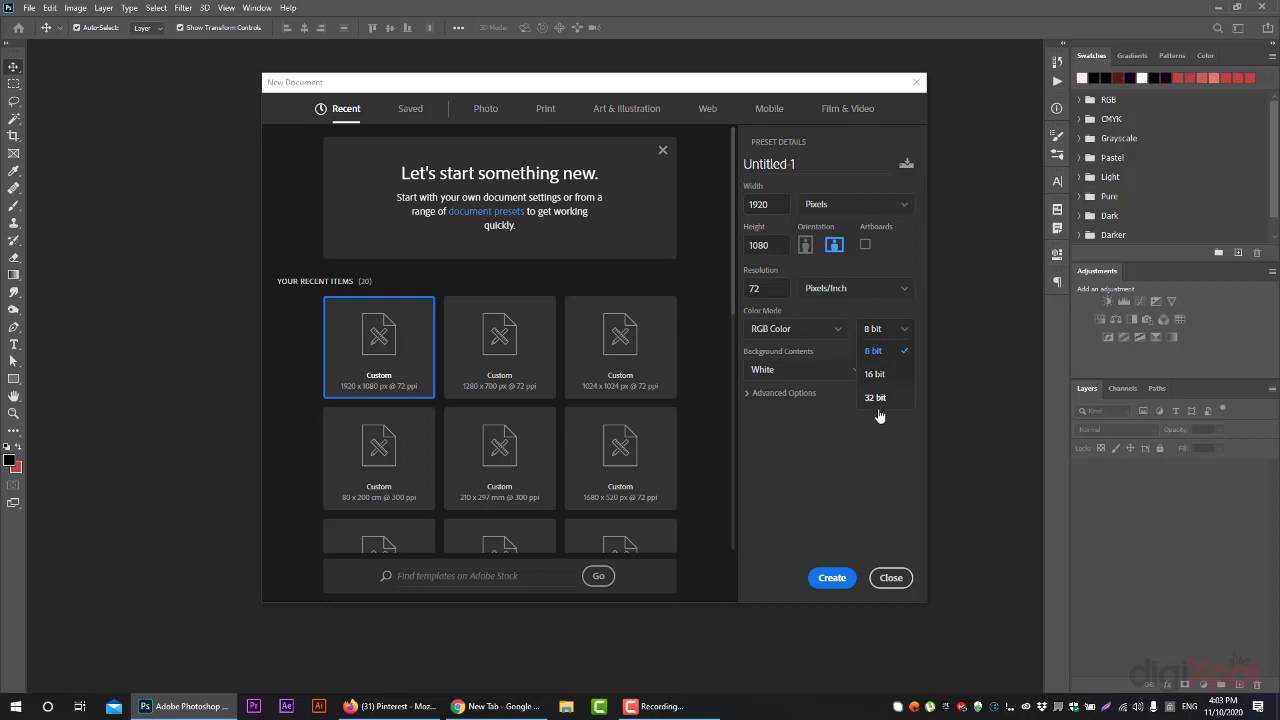
pyautogui.click(902, 338)
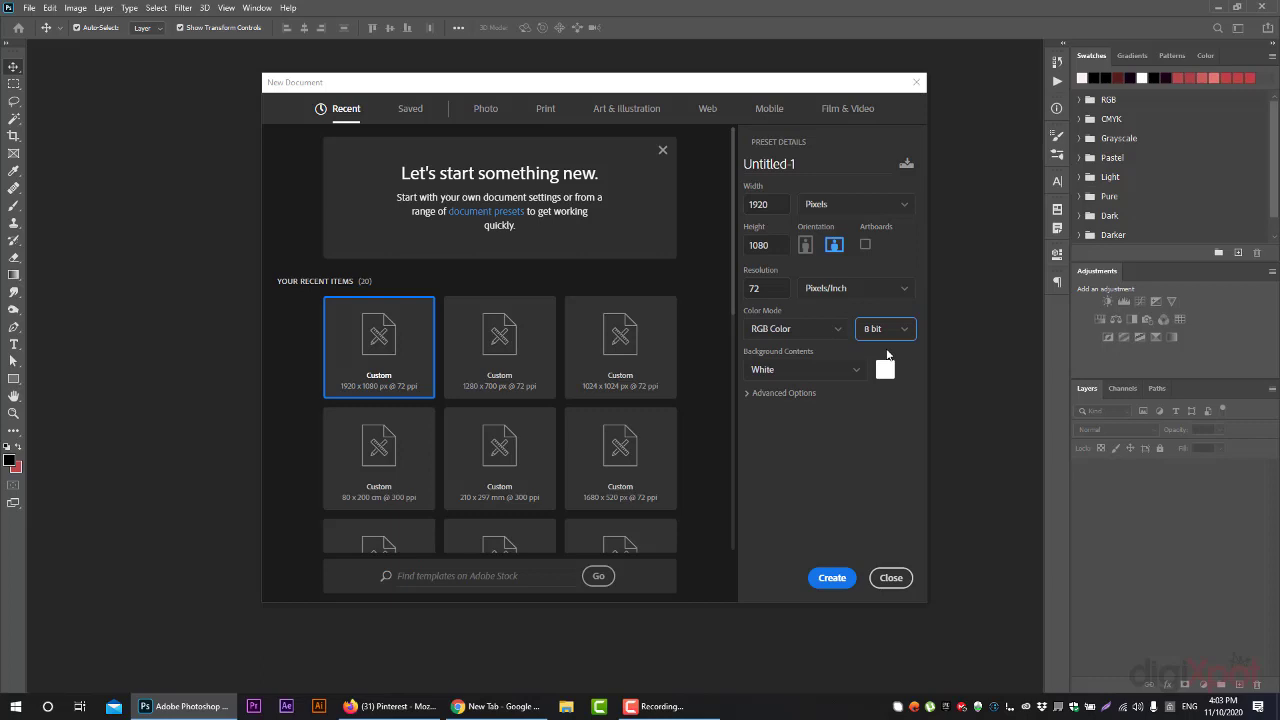
# Review the background contents options, keeping White, and try dark red 730000, black and white as the custom background color.
pyautogui.click(817, 371)
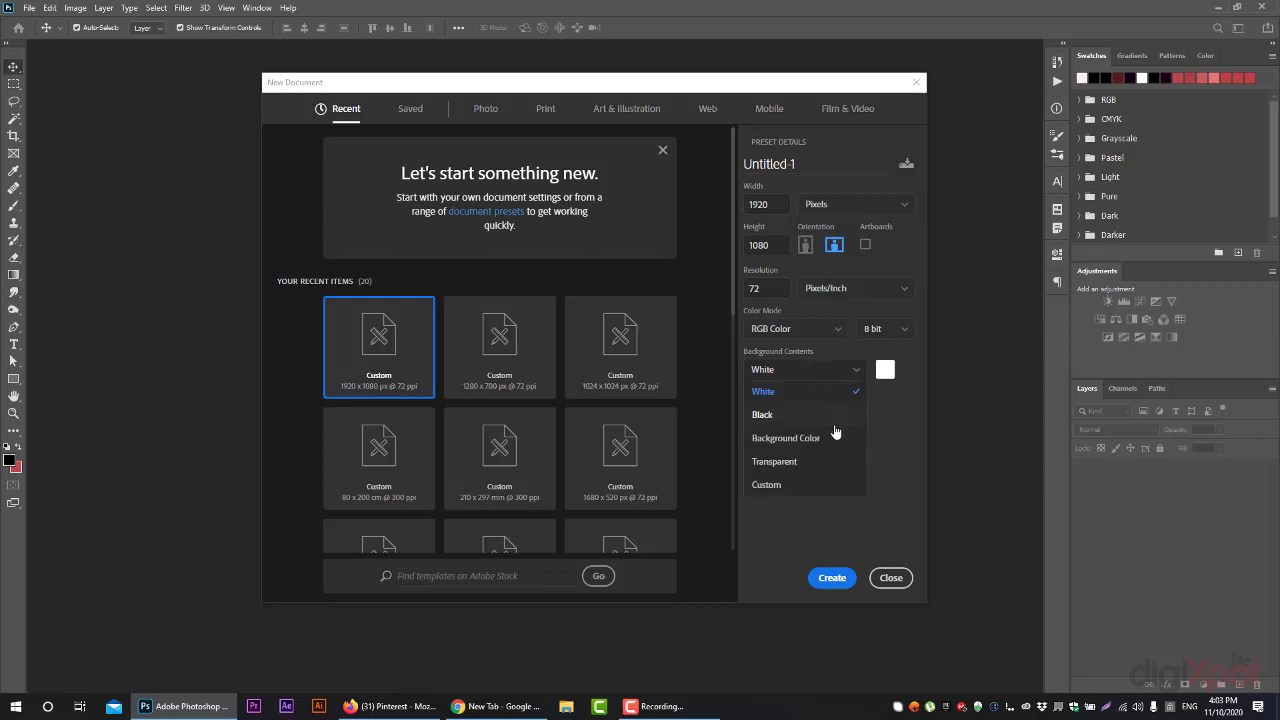
pyautogui.click(884, 370)
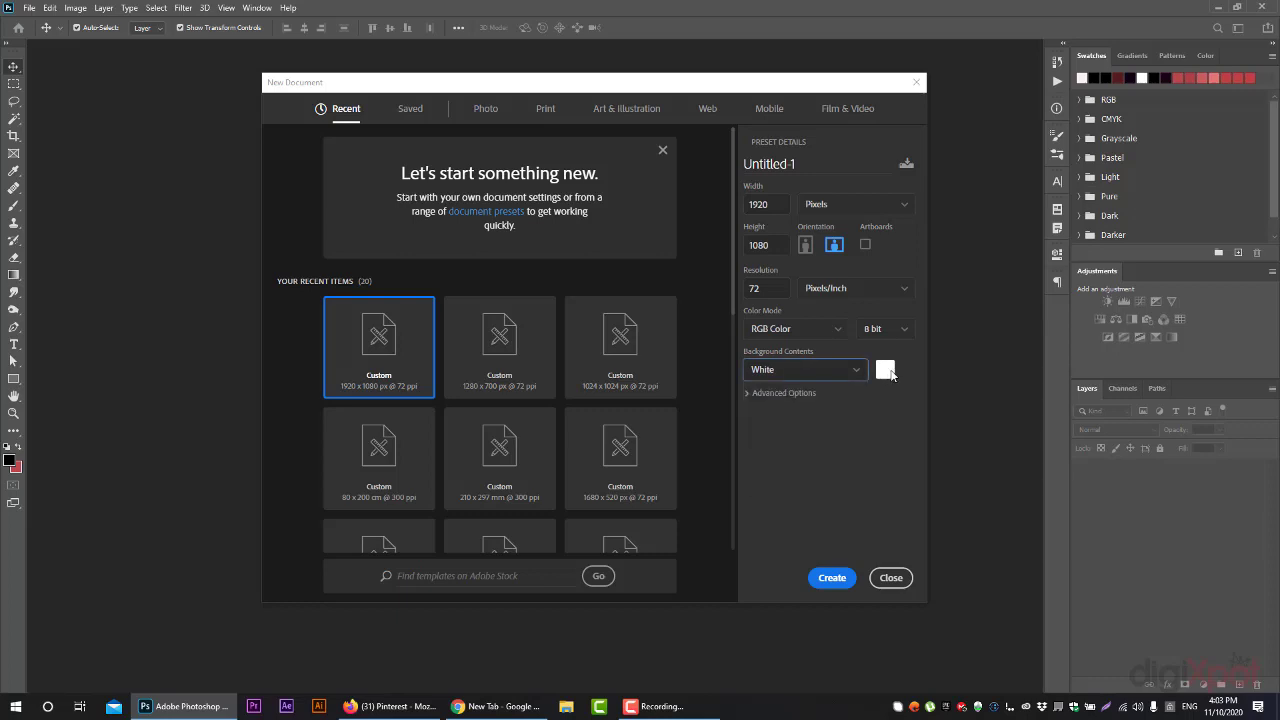
pyautogui.moveTo(1031, 292); pyautogui.dragTo(1046, 346)
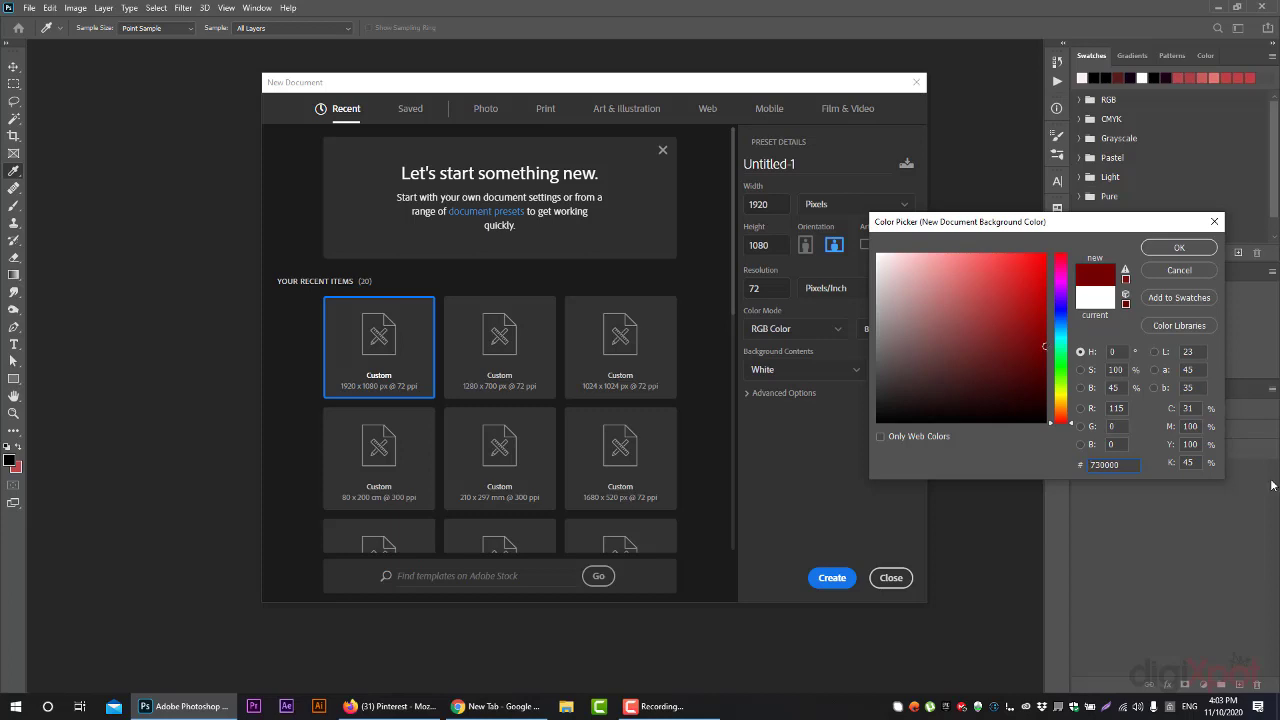
pyautogui.click(1097, 410)
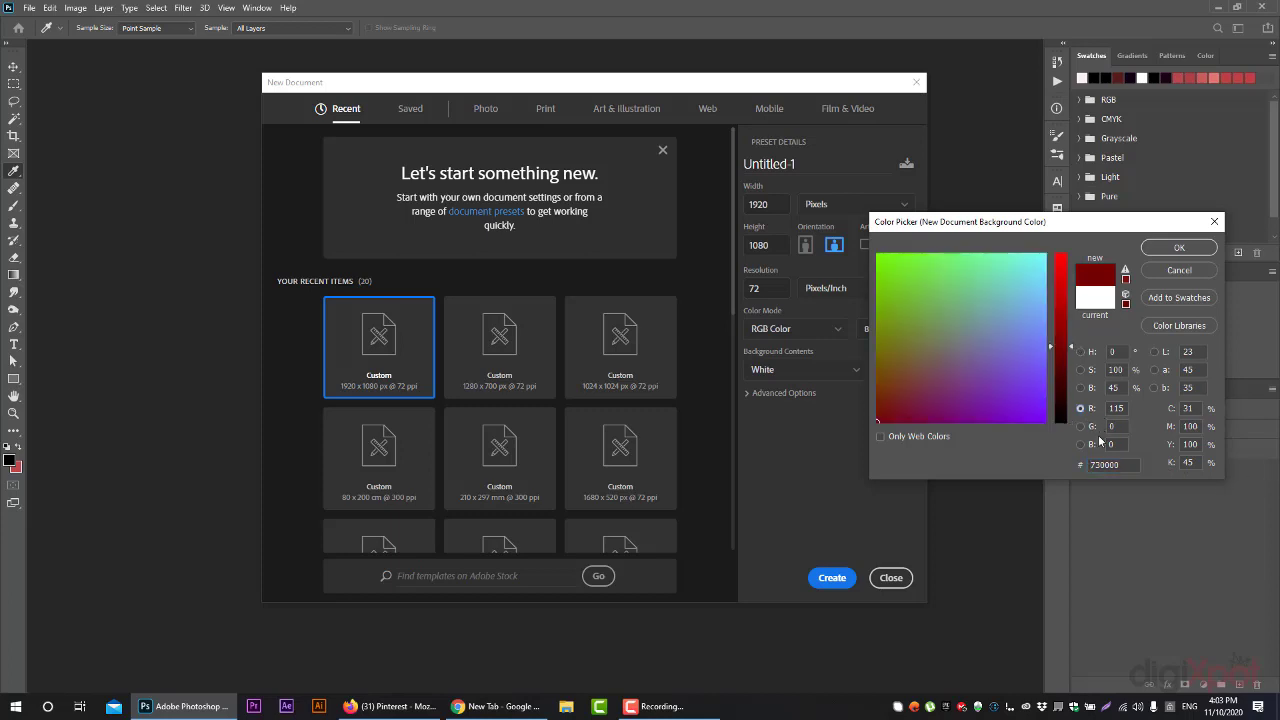
pyautogui.click(1082, 426)
pyautogui.click(1080, 352)
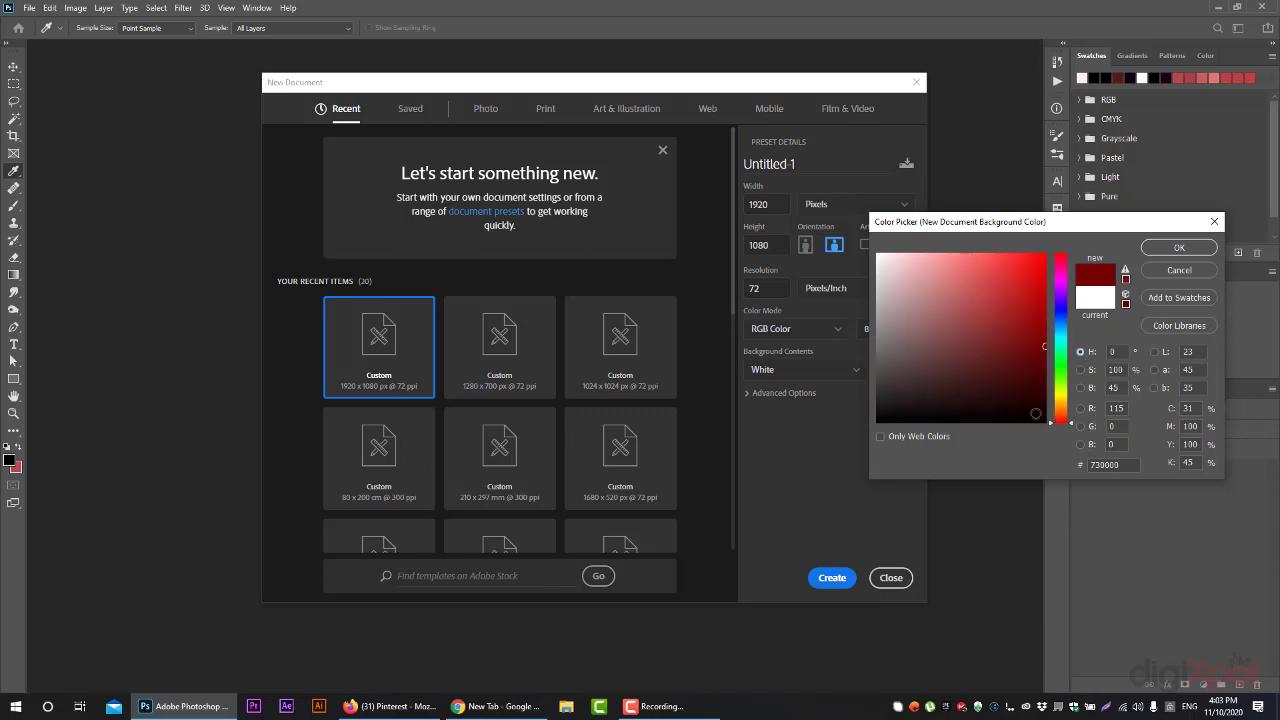
pyautogui.moveTo(1036, 414); pyautogui.dragTo(1034, 466)
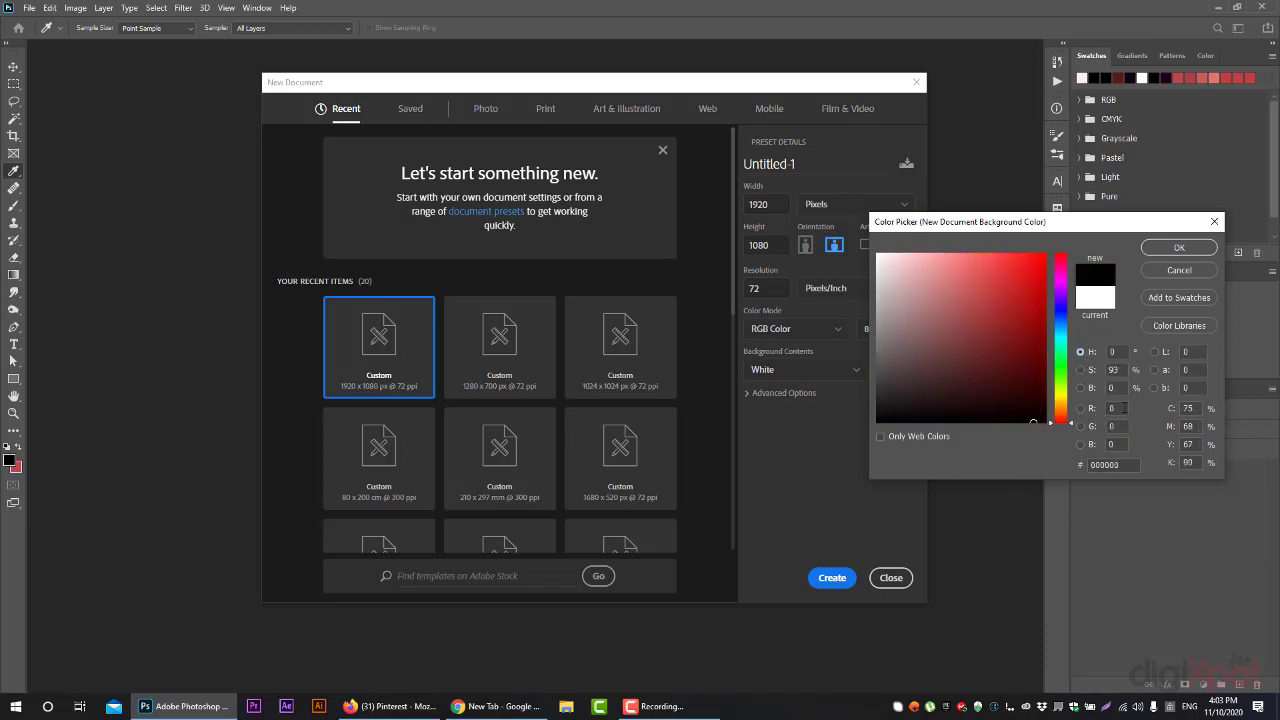
pyautogui.moveTo(1010, 412)
pyautogui.mouseDown()
pyautogui.moveTo(1030, 375)
pyautogui.moveTo(1033, 284)
pyautogui.moveTo(1056, 228)
pyautogui.moveTo(819, 245)
pyautogui.mouseUp()
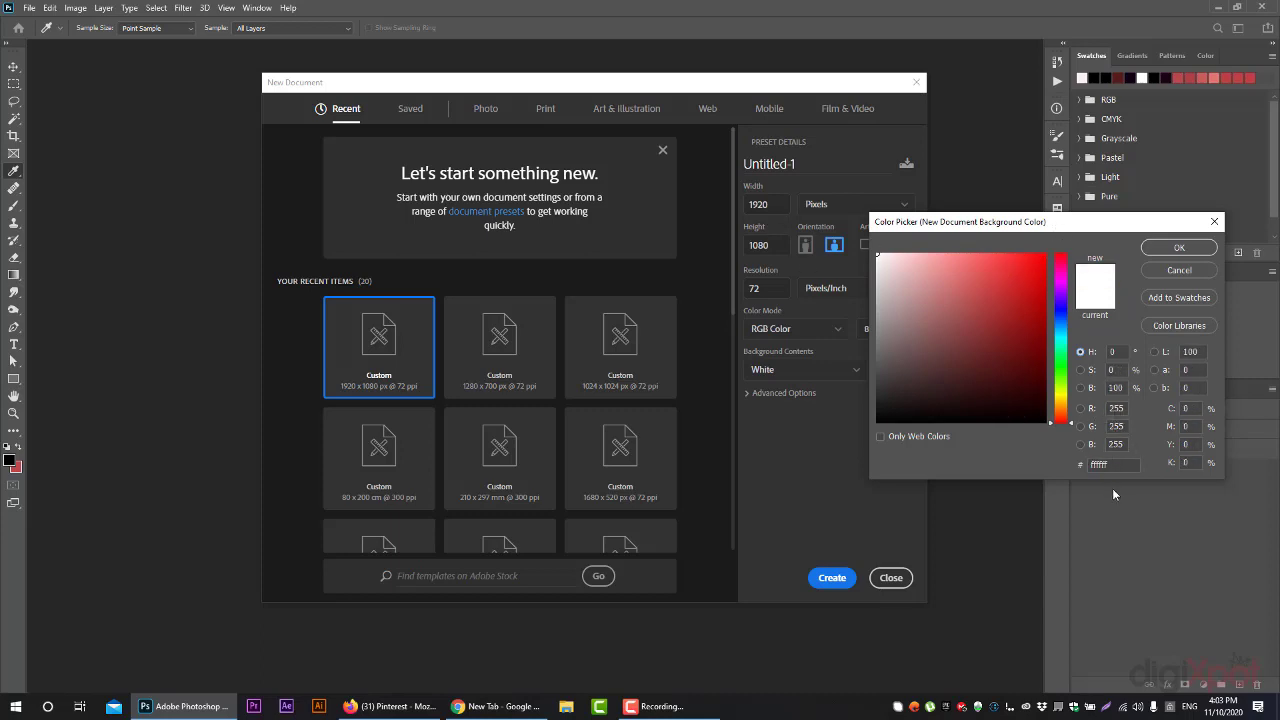
# Try red c60f0f and several green shades, ending with 627f41, as the background color, and cancel the color selection.
pyautogui.click(1034, 291)
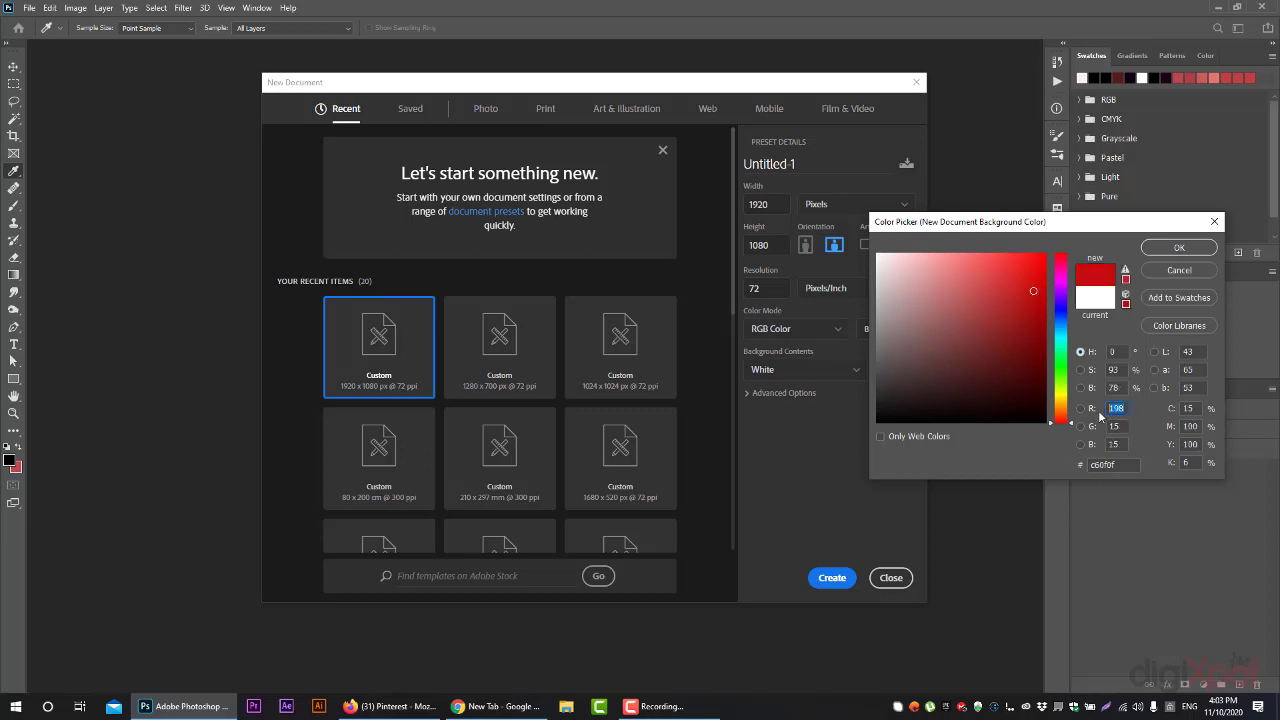
pyautogui.moveTo(1063, 292); pyautogui.dragTo(1060, 382)
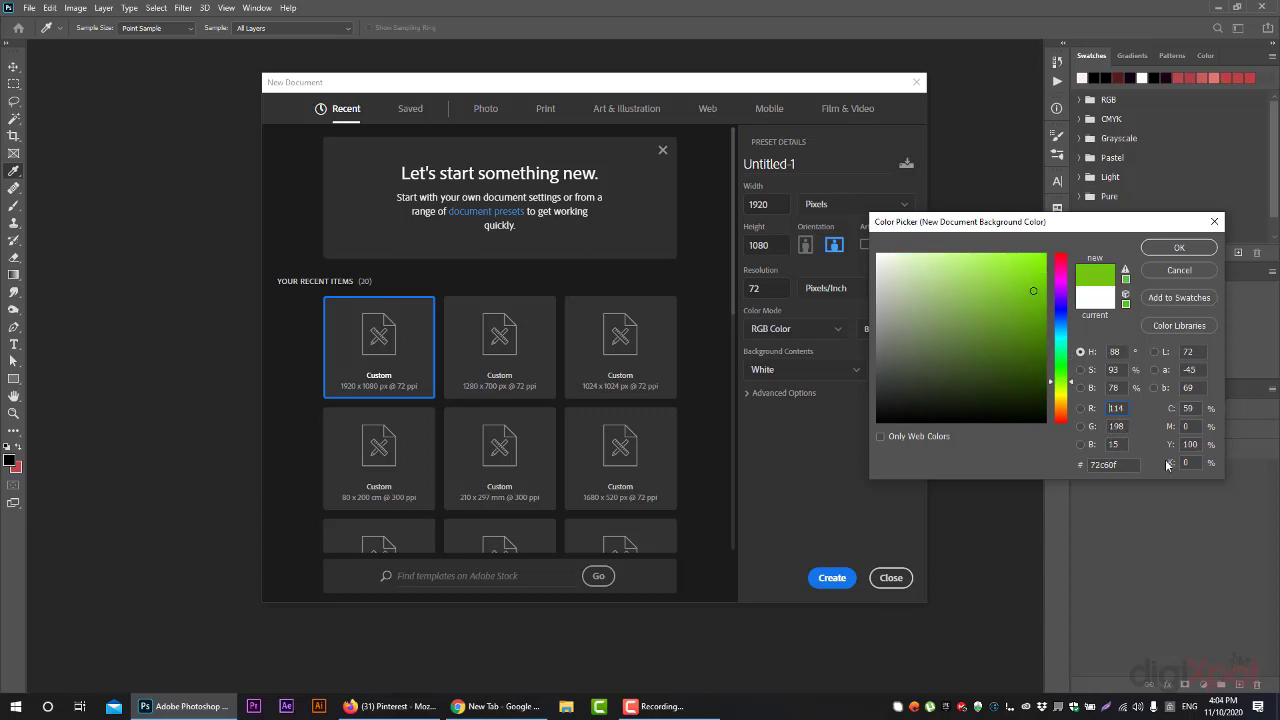
pyautogui.moveTo(970, 341); pyautogui.dragTo(935, 474)
pyautogui.moveTo(933, 420)
pyautogui.mouseDown()
pyautogui.moveTo(889, 271)
pyautogui.moveTo(970, 240)
pyautogui.moveTo(1014, 250)
pyautogui.moveTo(1040, 425)
pyautogui.moveTo(1046, 240)
pyautogui.moveTo(1035, 375)
pyautogui.moveTo(990, 440)
pyautogui.moveTo(902, 308)
pyautogui.moveTo(945, 285)
pyautogui.mouseUp()
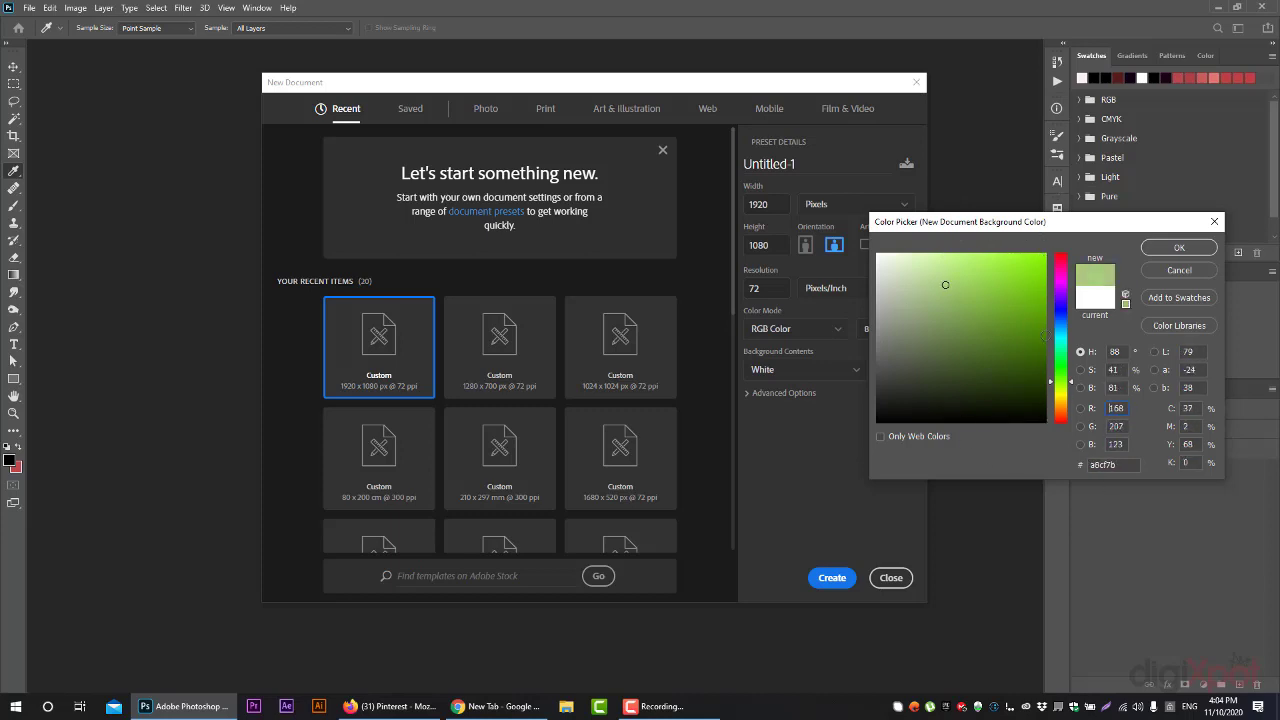
pyautogui.moveTo(967, 380)
pyautogui.mouseDown()
pyautogui.moveTo(1020, 258)
pyautogui.moveTo(951, 408)
pyautogui.moveTo(960, 423)
pyautogui.moveTo(993, 272)
pyautogui.moveTo(960, 262)
pyautogui.moveTo(1000, 410)
pyautogui.moveTo(1010, 280)
pyautogui.moveTo(1018, 329)
pyautogui.moveTo(940, 270)
pyautogui.moveTo(900, 262)
pyautogui.moveTo(926, 340)
pyautogui.moveTo(959, 338)
pyautogui.mouseUp()
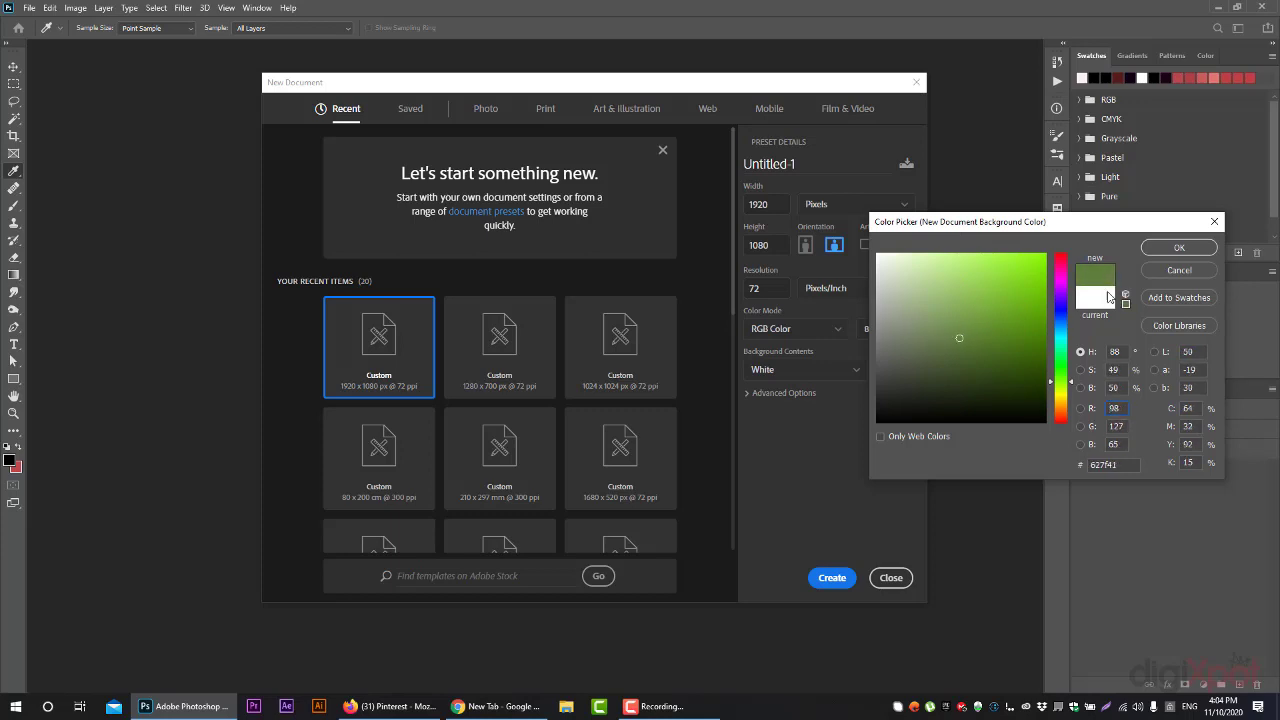
pyautogui.click(1180, 270)
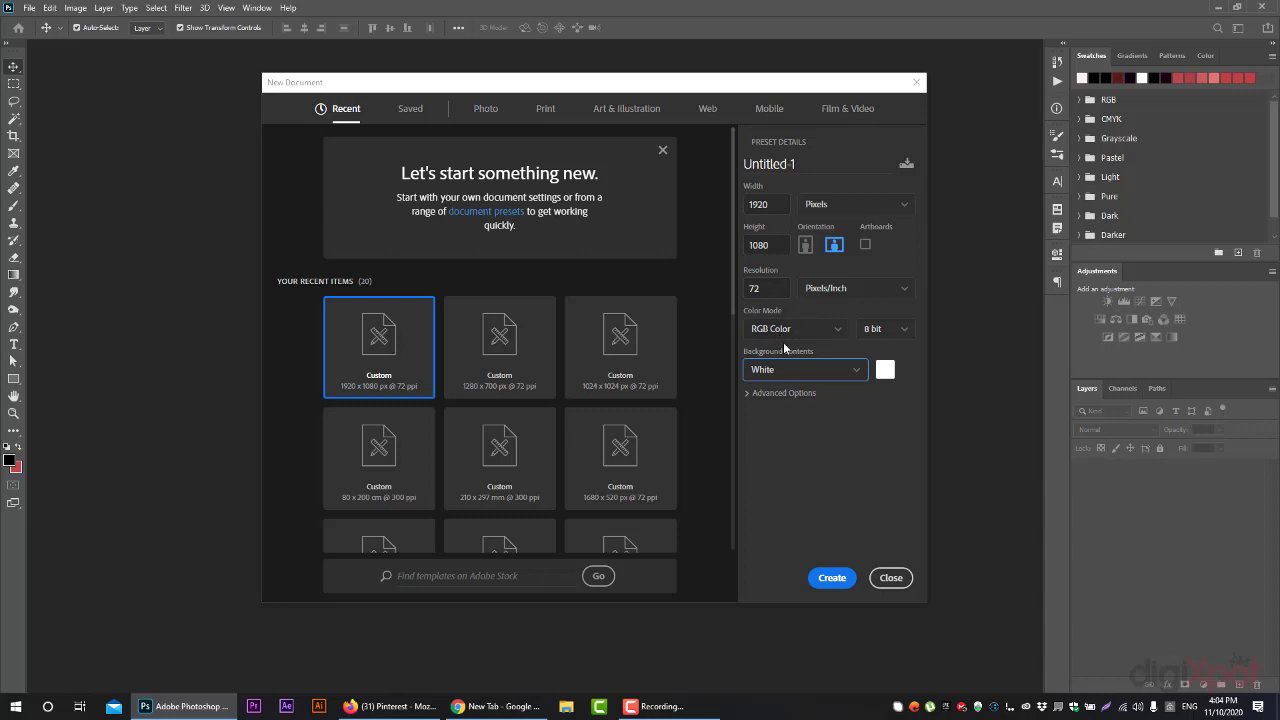
# Set the new document's measurement units to Inches and select its width value.
pyautogui.click(815, 206)
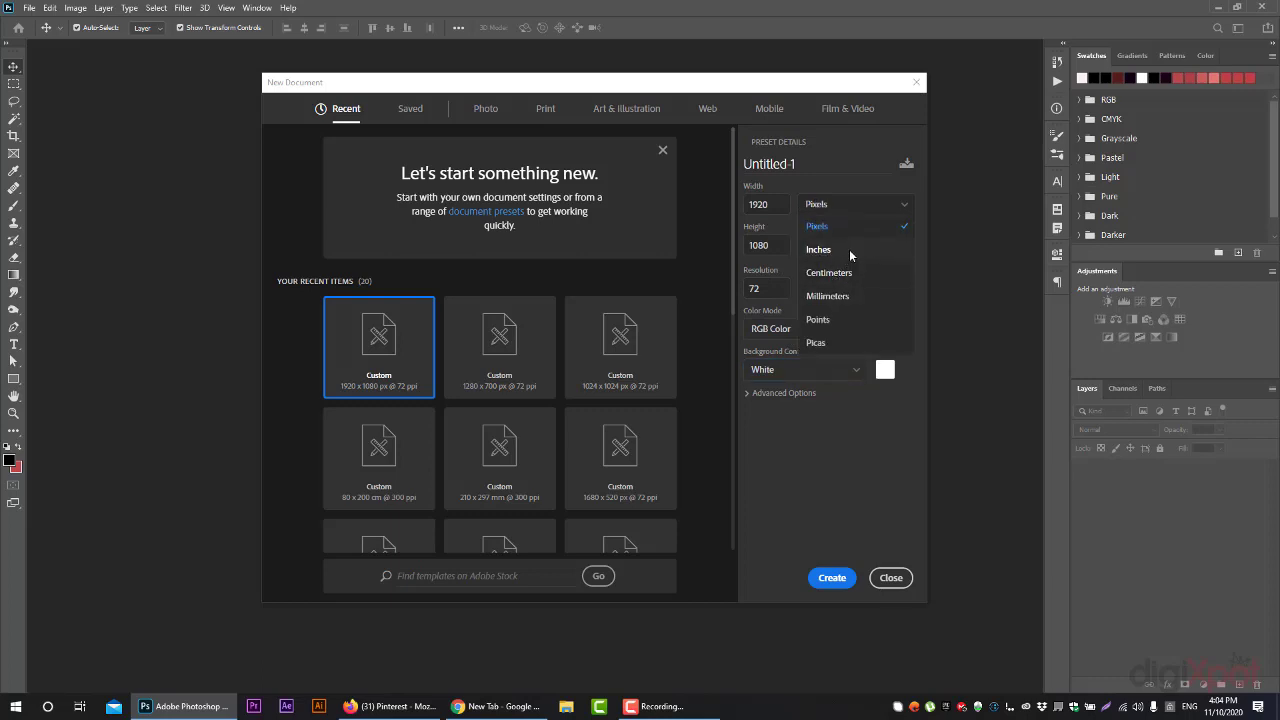
pyautogui.click(849, 249)
pyautogui.click(848, 205)
pyautogui.click(879, 208)
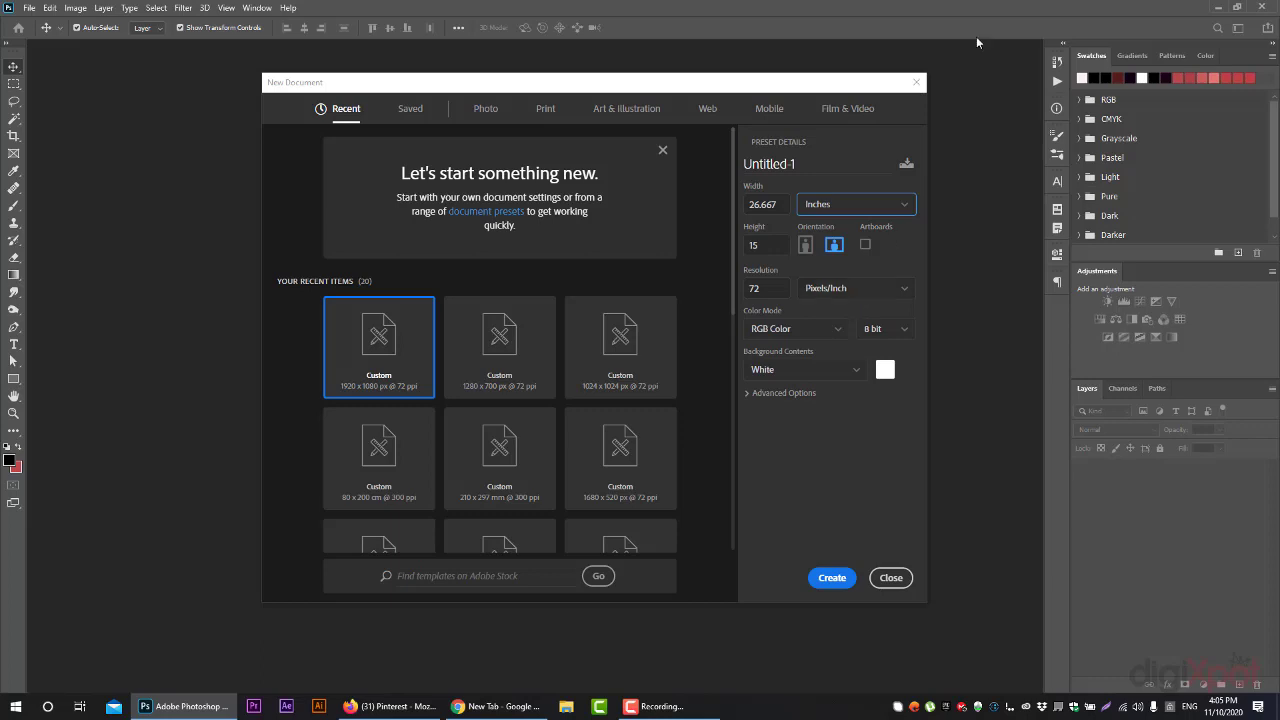
pyautogui.click(880, 206)
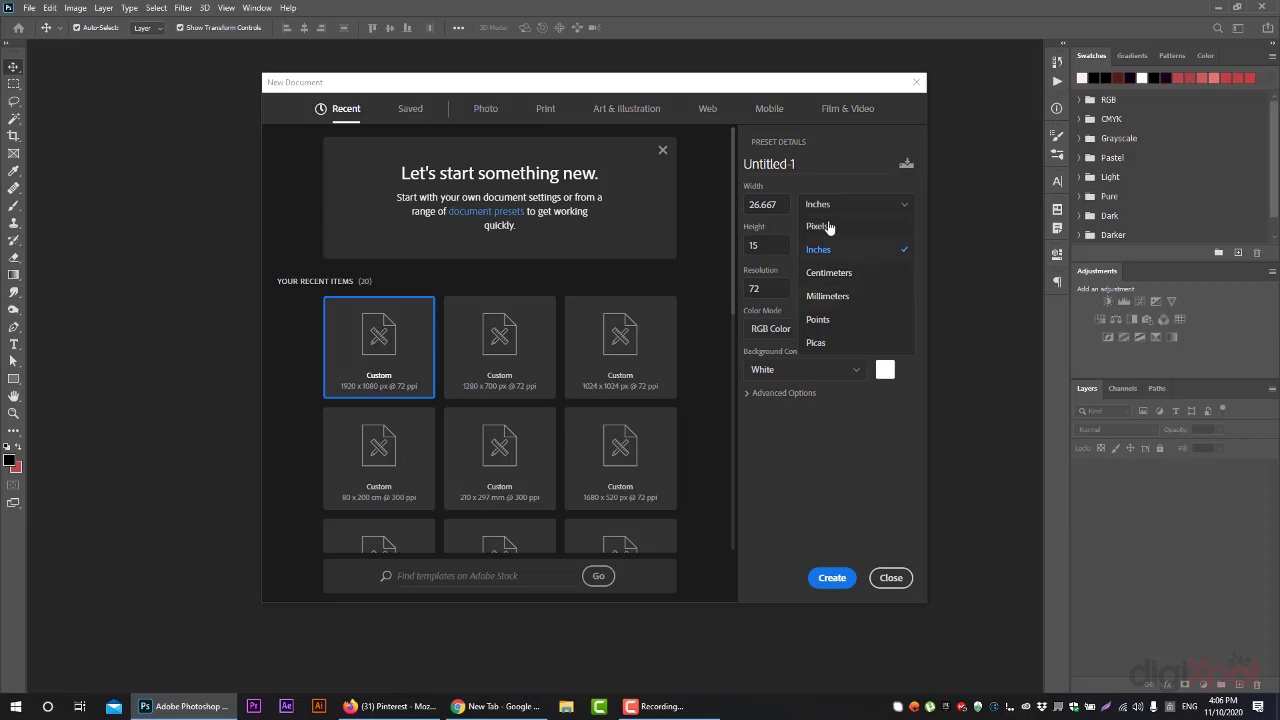
pyautogui.click(848, 255)
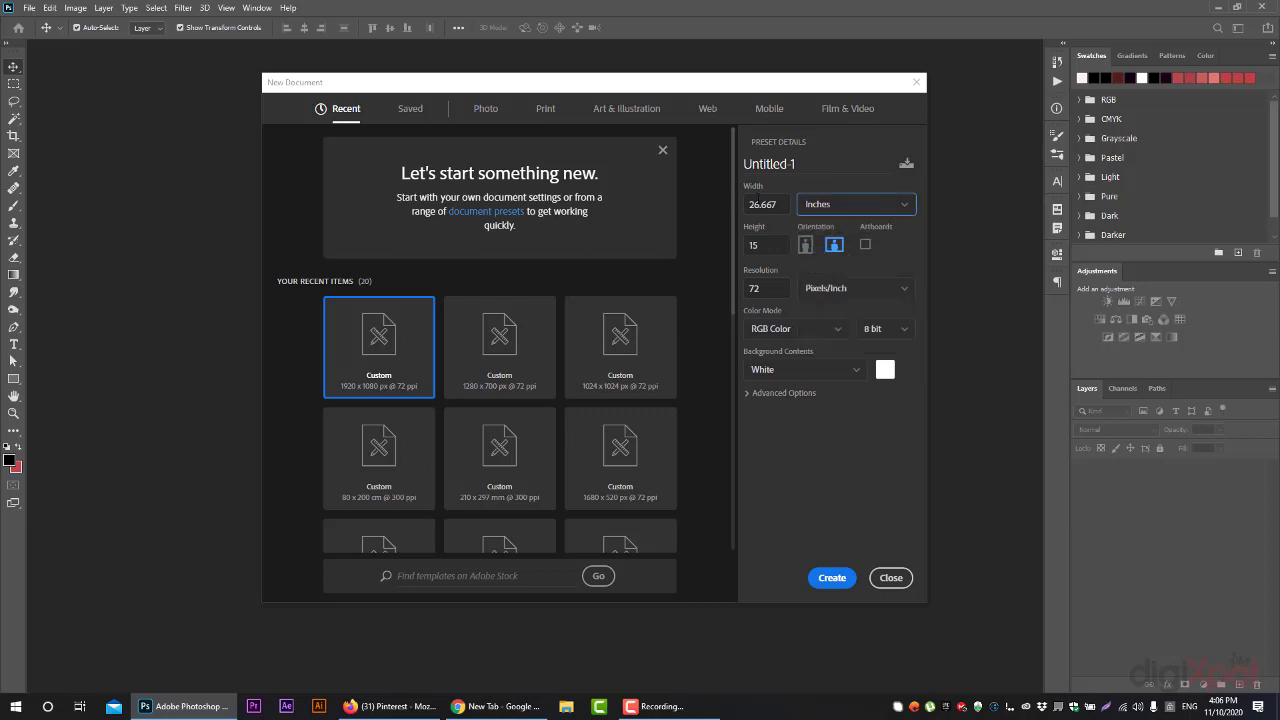
pyautogui.hotkey('shift', 'Tab')
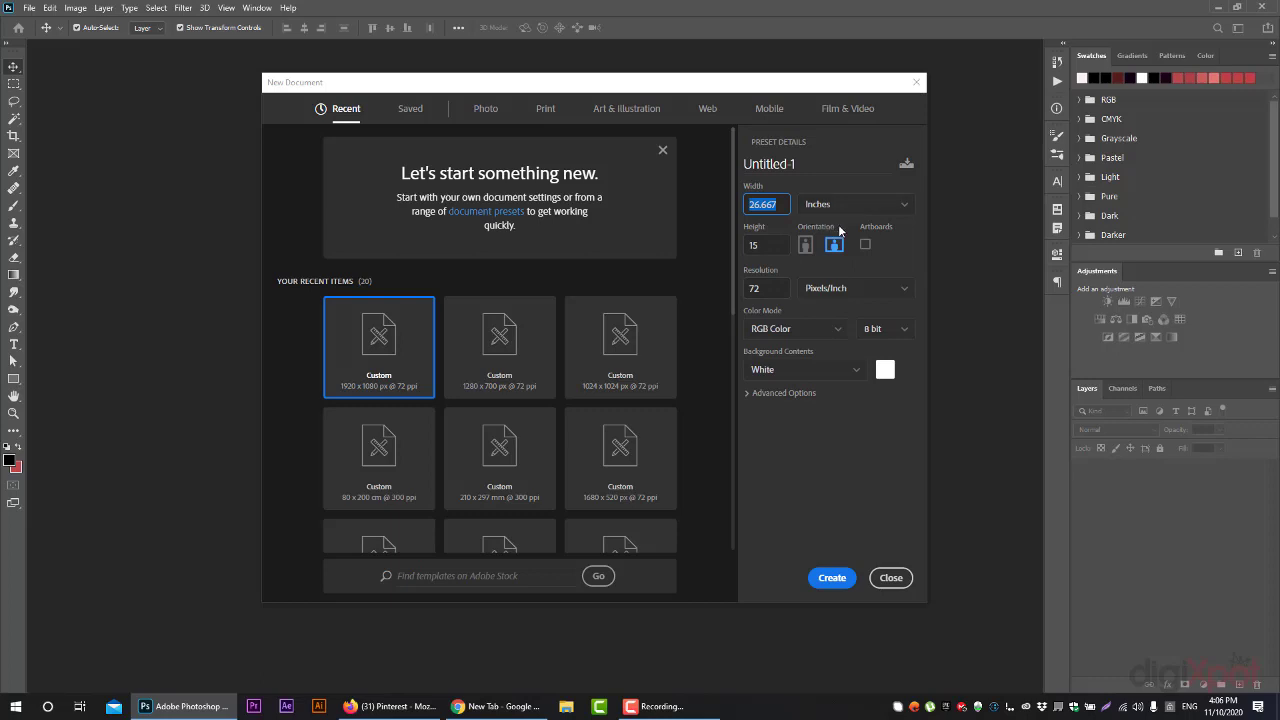
# Set the new document's resolution to 600 Pixels/Inch and its color mode to CMYK Color.
pyautogui.click(768, 289)
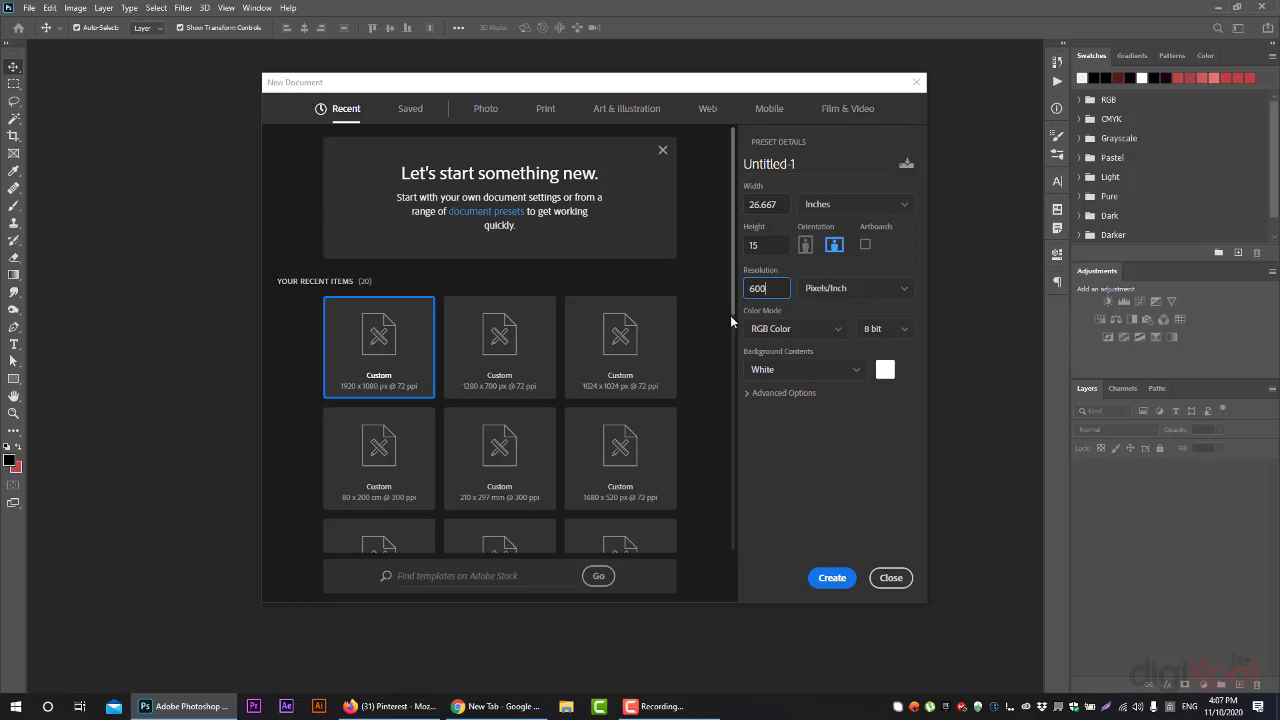
pyautogui.click(786, 333)
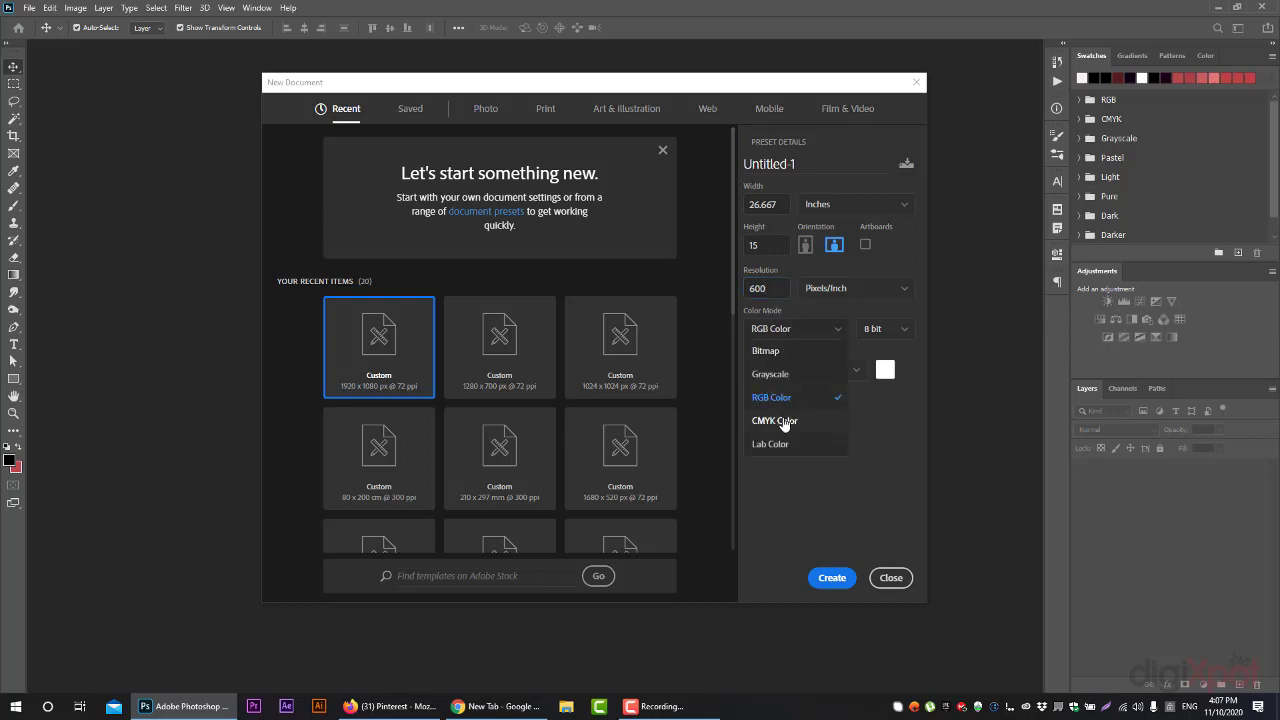
pyautogui.click(786, 422)
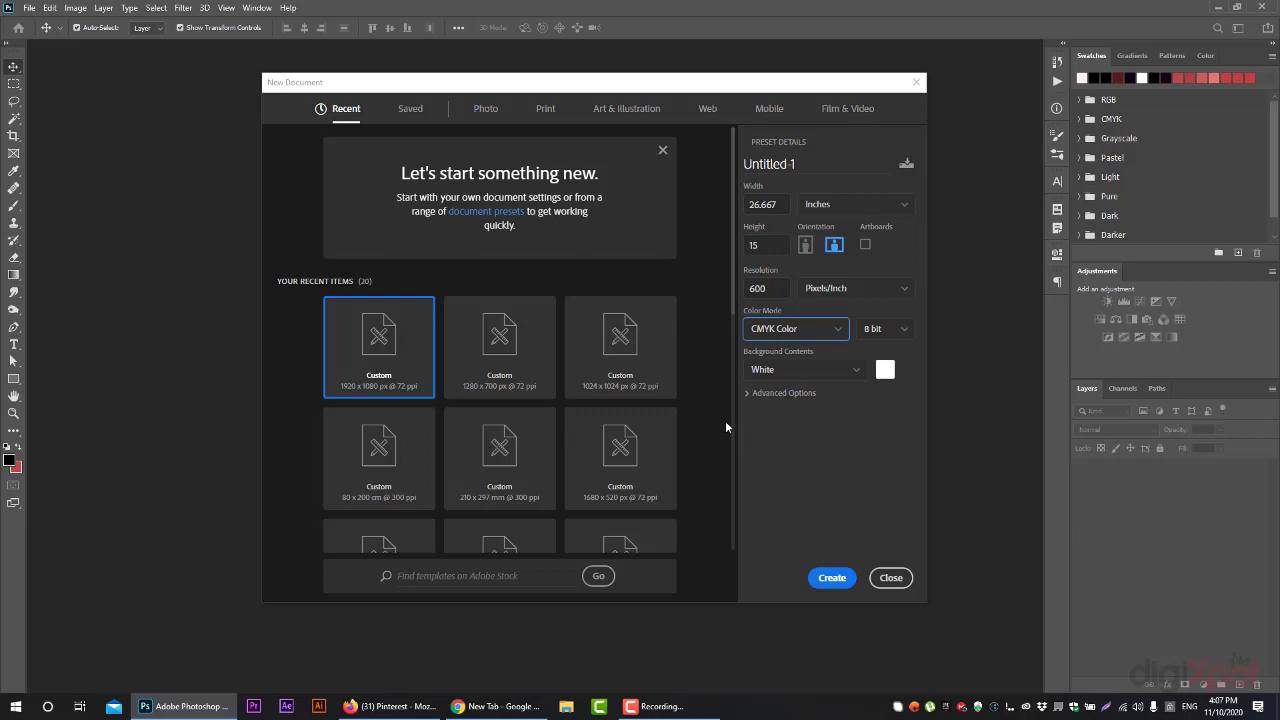
pyautogui.click(786, 334)
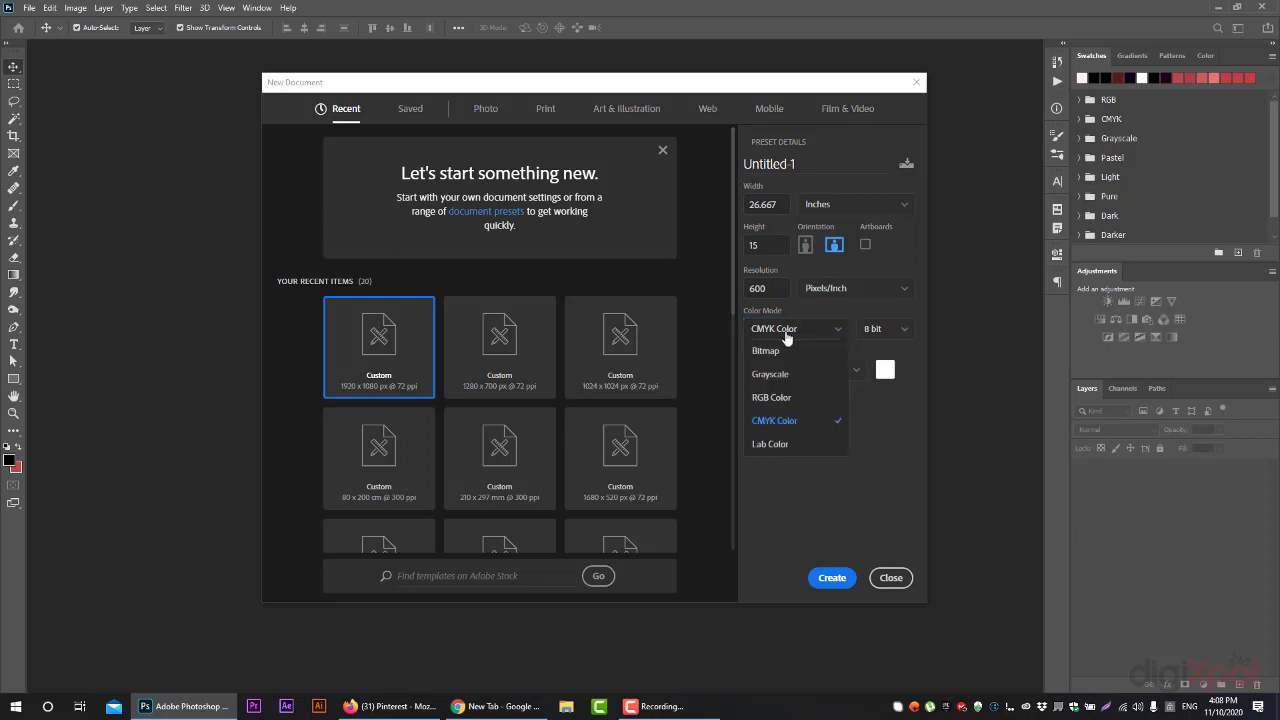
pyautogui.click(794, 338)
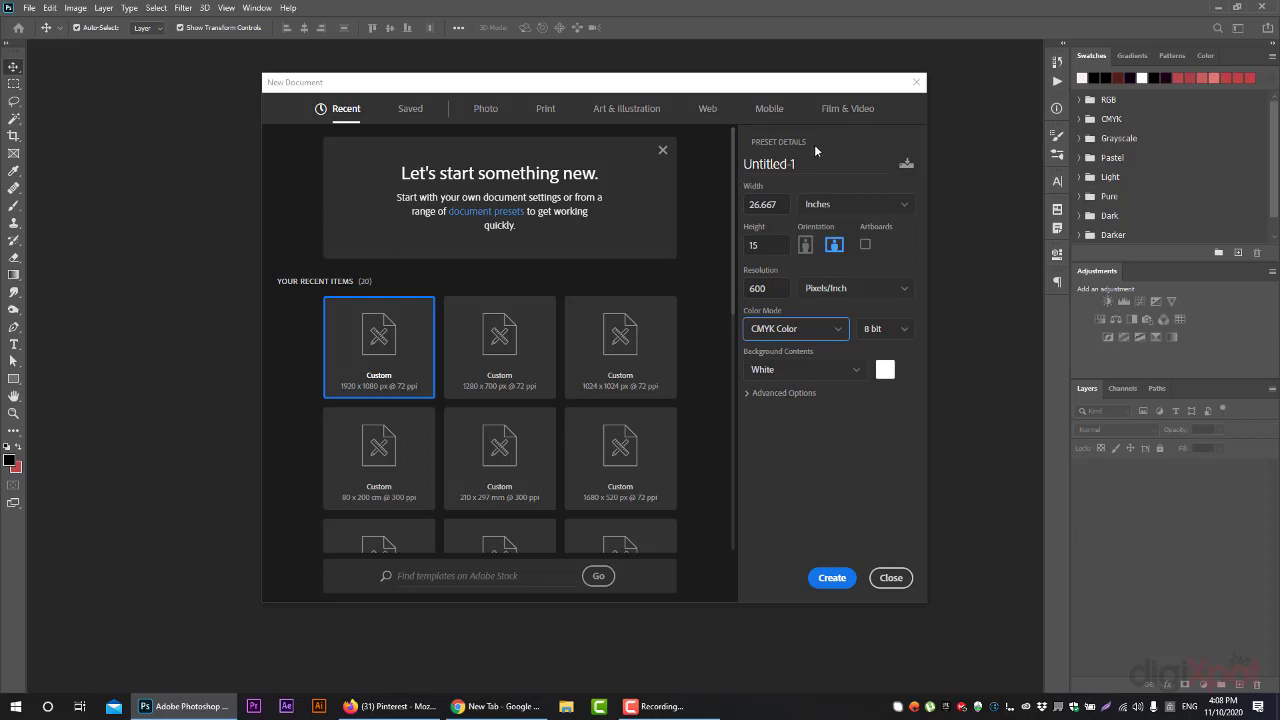
pyautogui.click(816, 332)
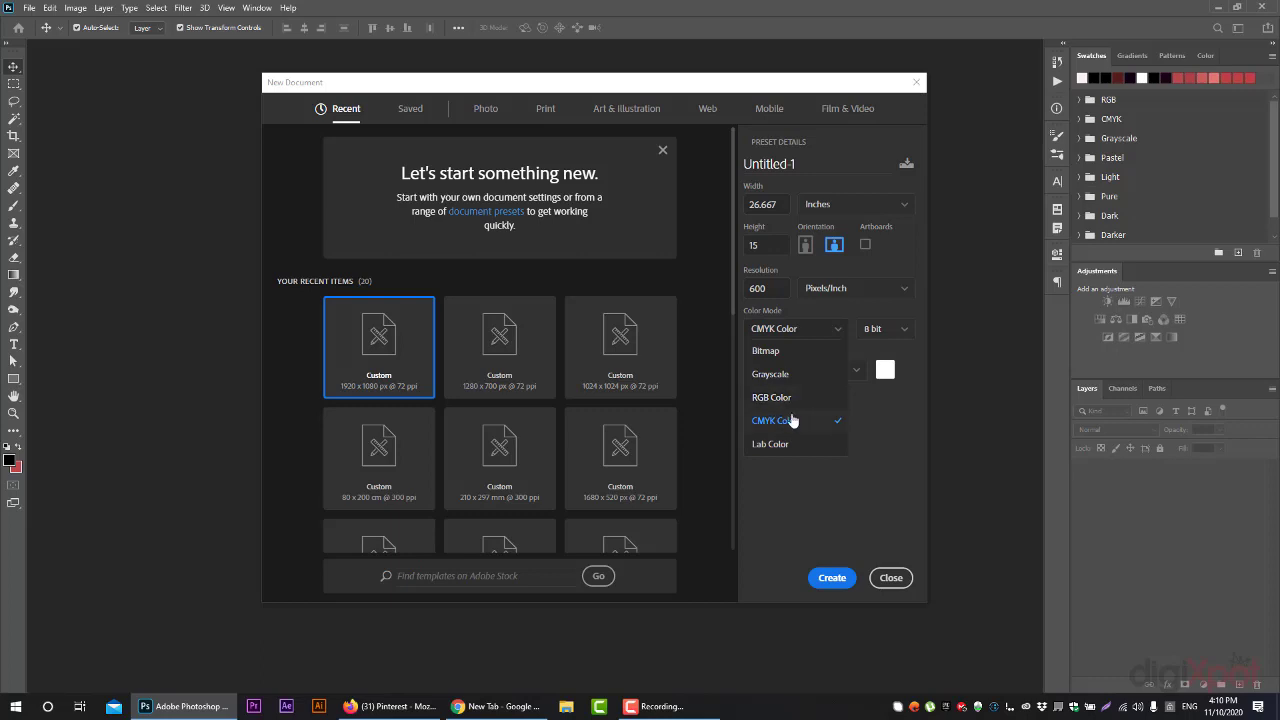
pyautogui.click(840, 332)
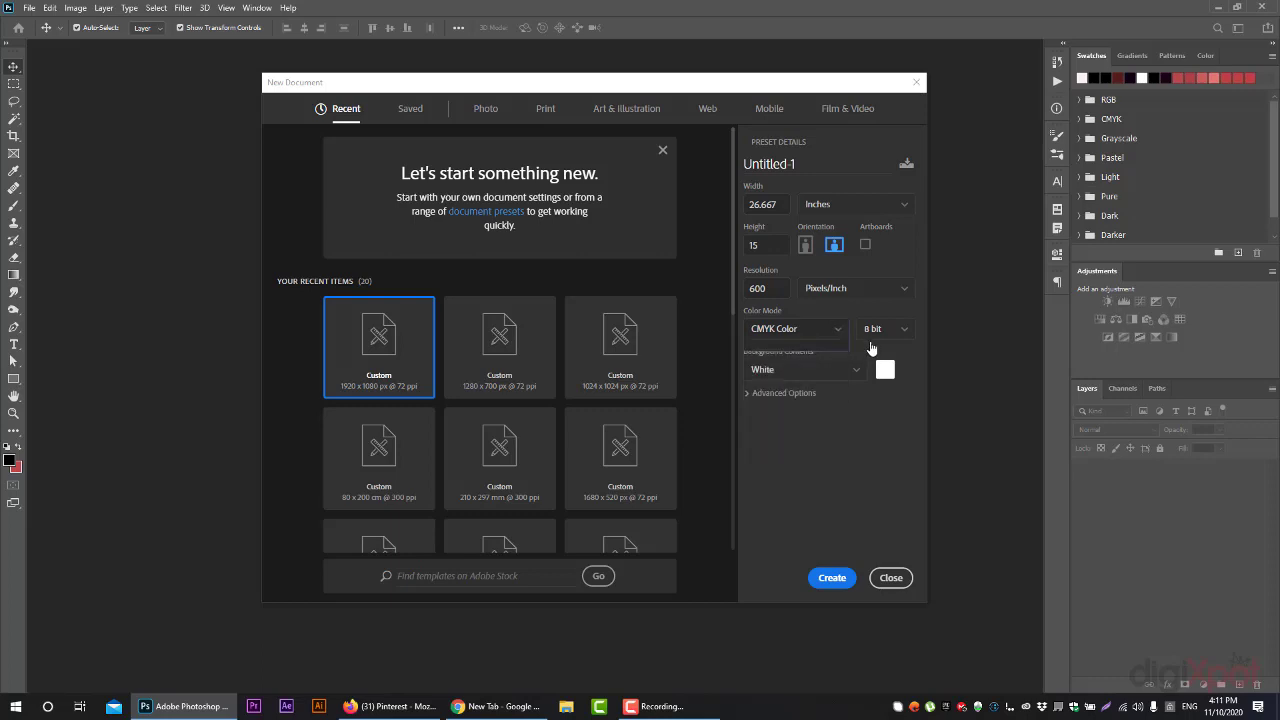
# Try black as the custom background color and set its black ink value (K) to 100%.
pyautogui.click(885, 370)
pyautogui.moveTo(1008, 400); pyautogui.dragTo(1036, 422)
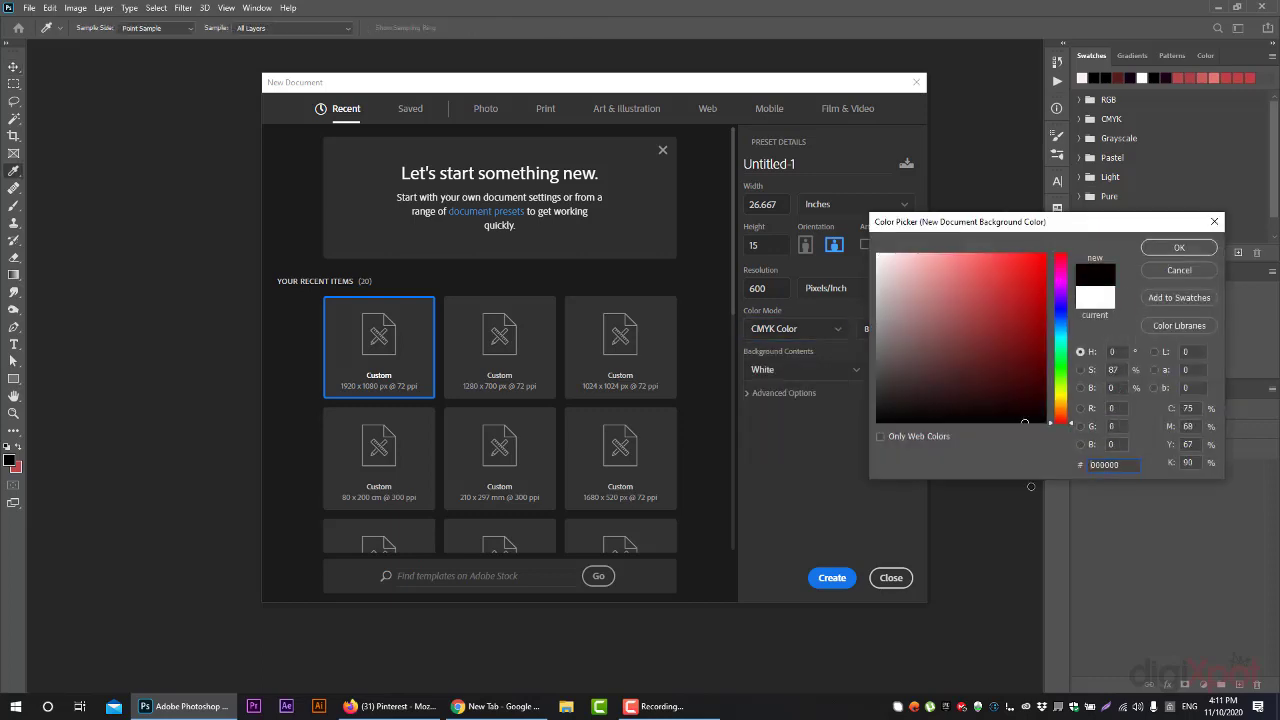
pyautogui.click(1187, 465)
pyautogui.click(1188, 426)
pyautogui.moveTo(910, 396); pyautogui.dragTo(877, 422)
pyautogui.click(1188, 463)
pyautogui.write('100')
# Try a different black ink value (K) and pure red ff0000 for the background color, and cancel the color selection.
pyautogui.doubleClick(1189, 462)
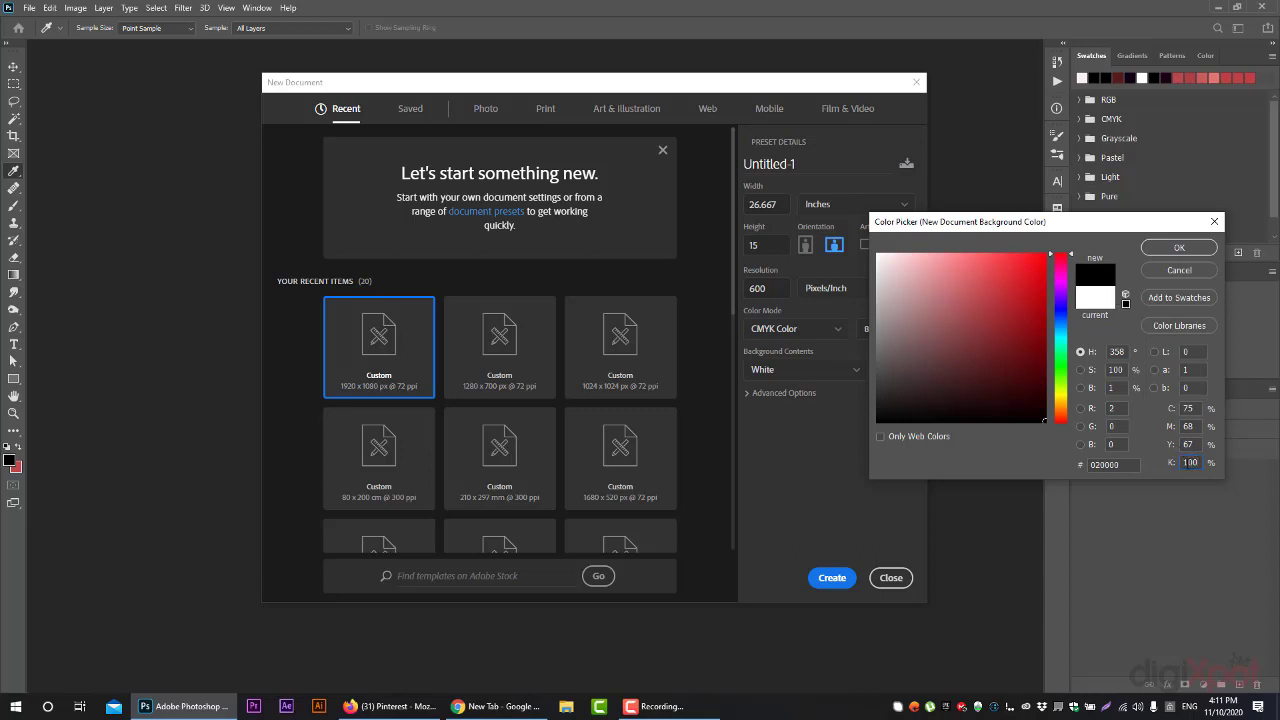
pyautogui.doubleClick(1189, 462)
pyautogui.write('800')
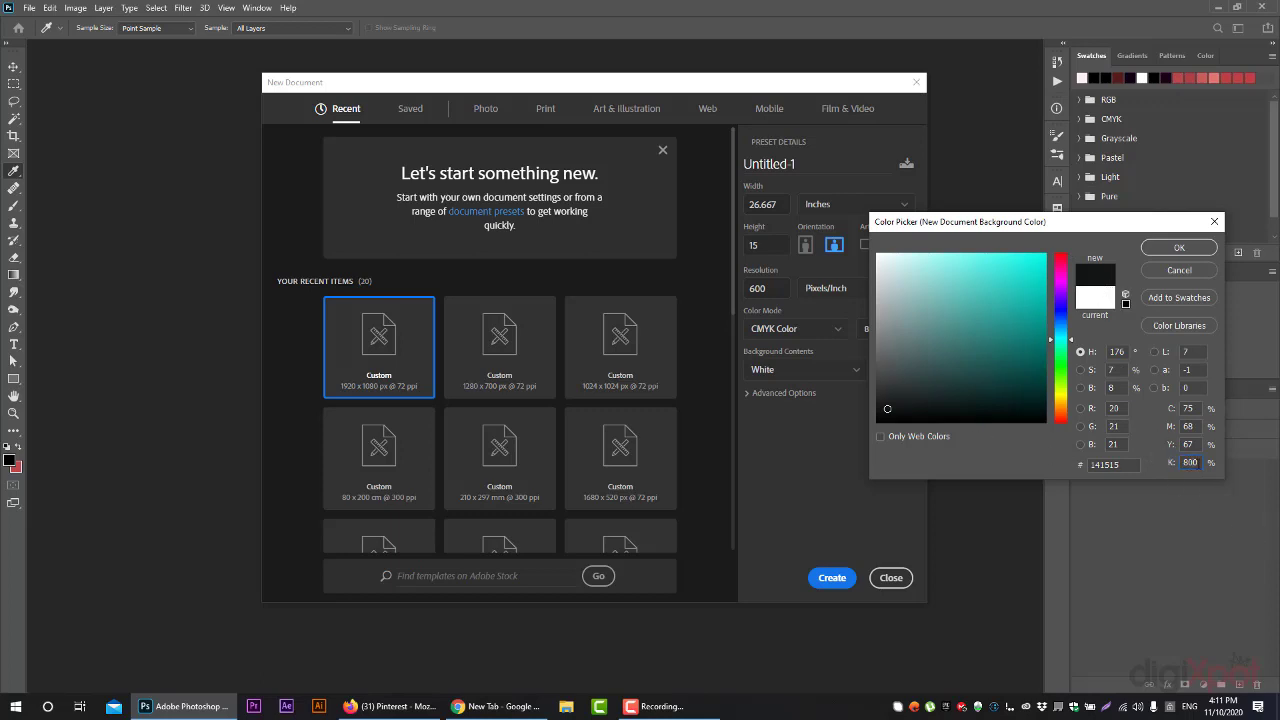
pyautogui.press('BackSpace')
pyautogui.click(1017, 466)
pyautogui.moveTo(1062, 257)
pyautogui.mouseDown()
pyautogui.moveTo(1075, 227)
pyautogui.moveTo(1052, 235)
pyautogui.moveTo(1073, 203)
pyautogui.mouseUp()
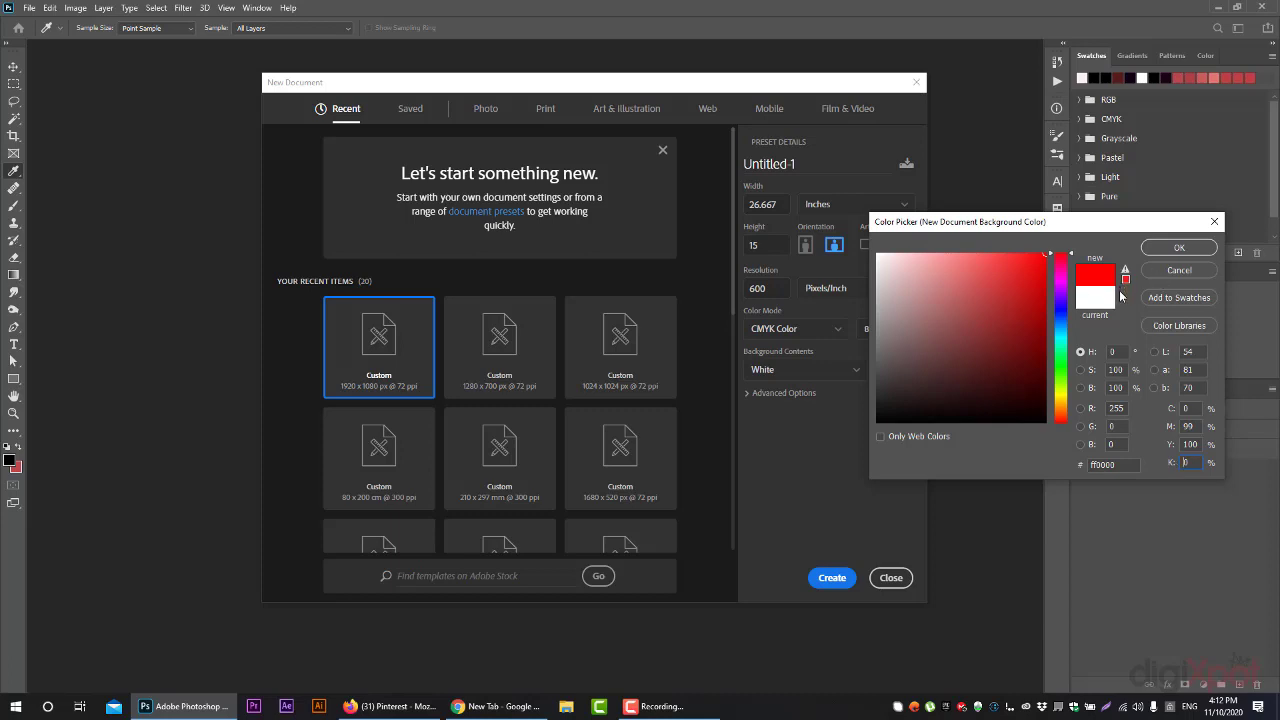
pyautogui.click(1184, 276)
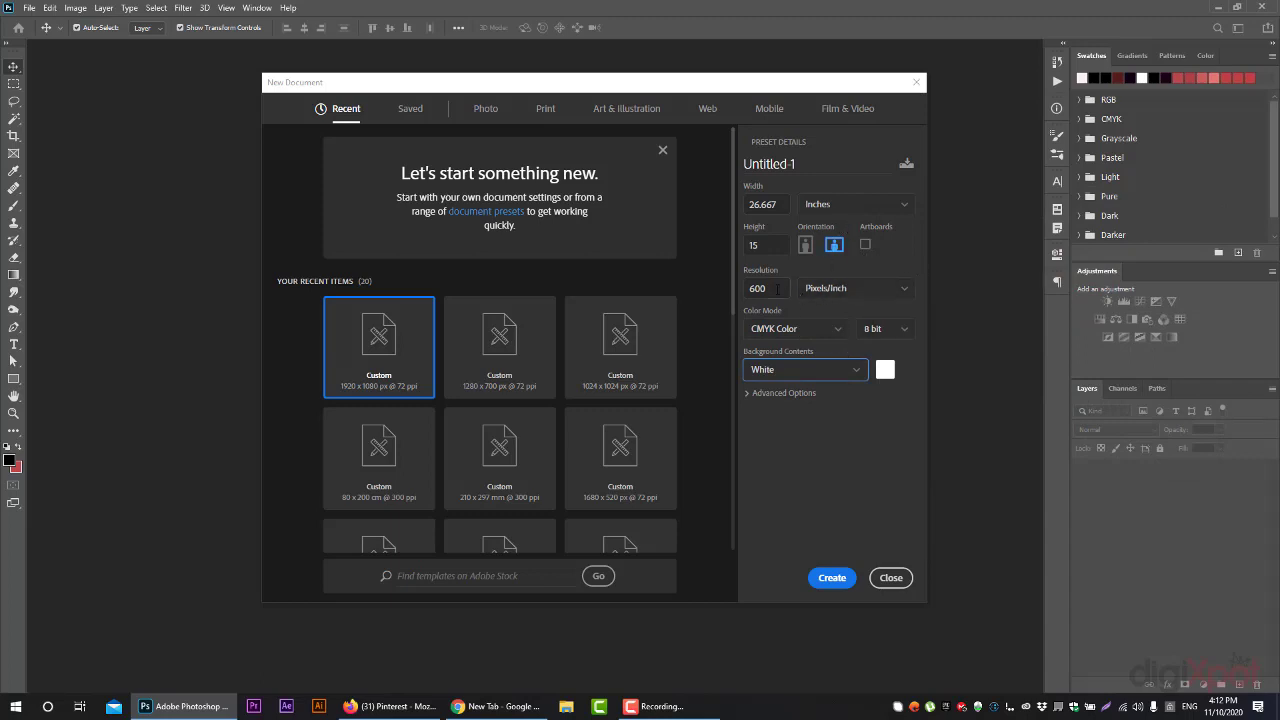
# Switch the new document's width and height units back to Pixels, keeping the 600 resolution.
pyautogui.moveTo(780, 288); pyautogui.dragTo(745, 288)
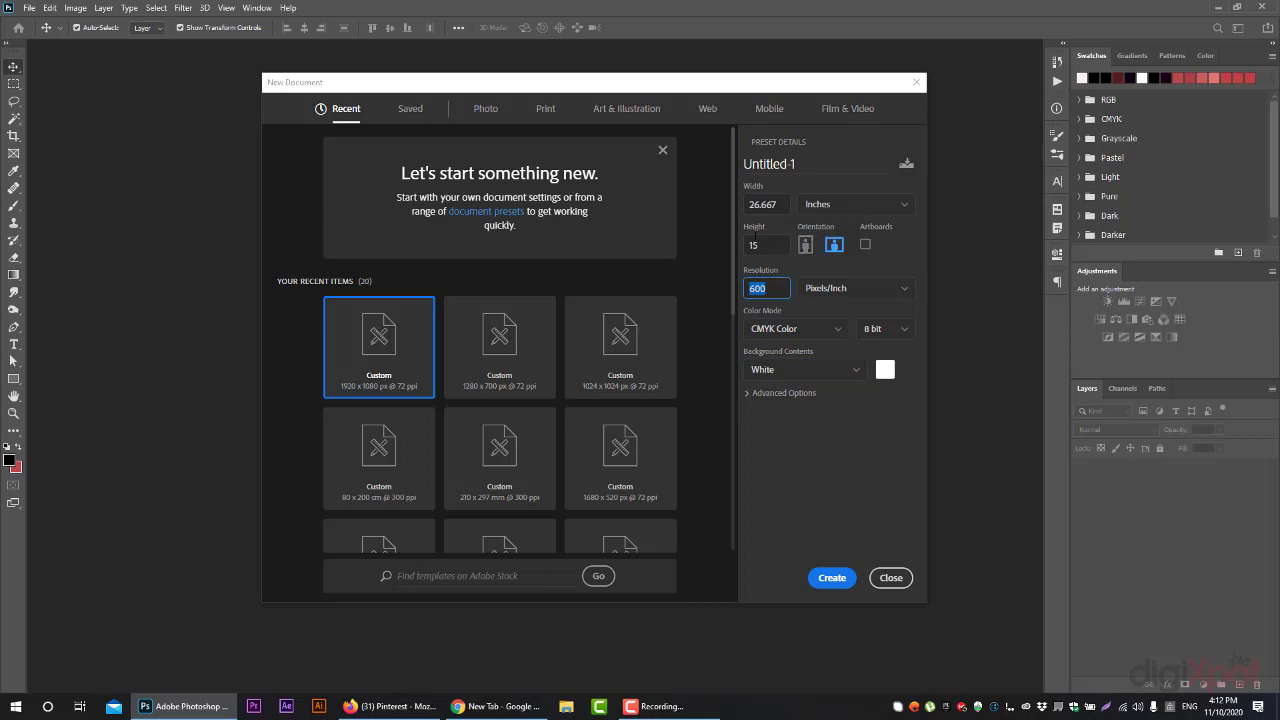
pyautogui.click(852, 208)
pyautogui.click(840, 221)
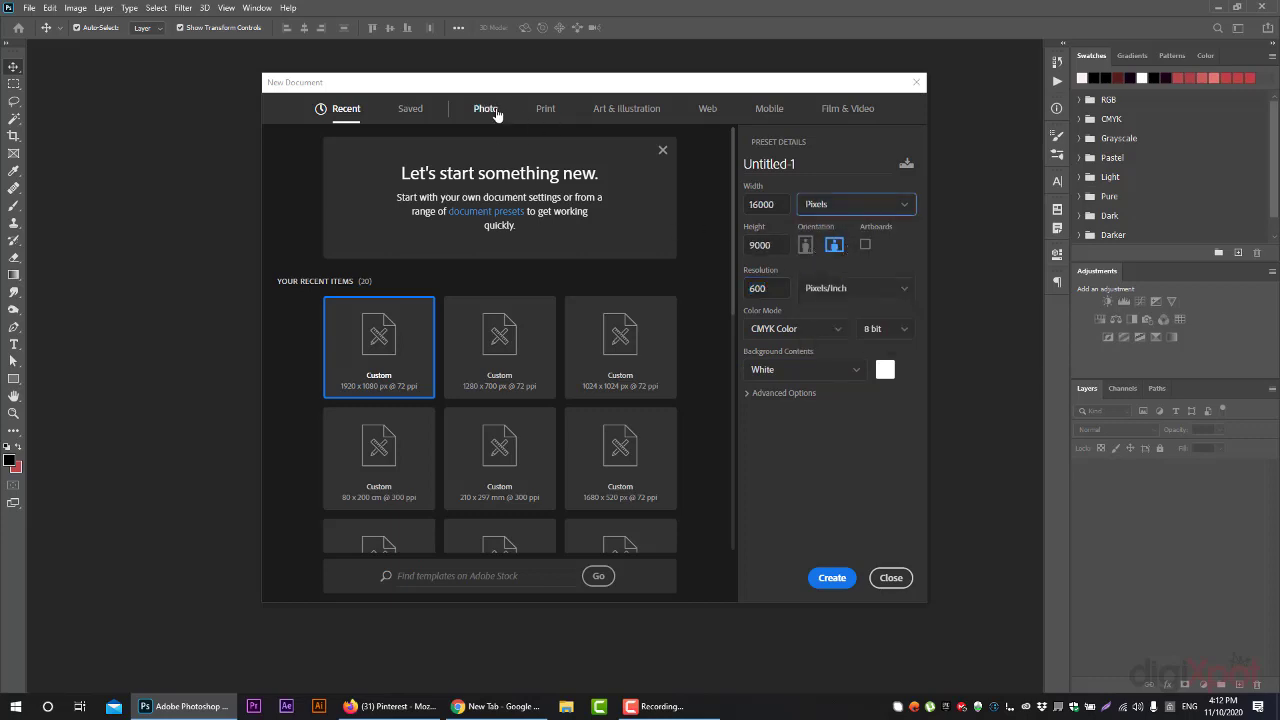
# Show the Photo document presets and select the Portrait, 2 x 3 preset.
pyautogui.click(486, 110)
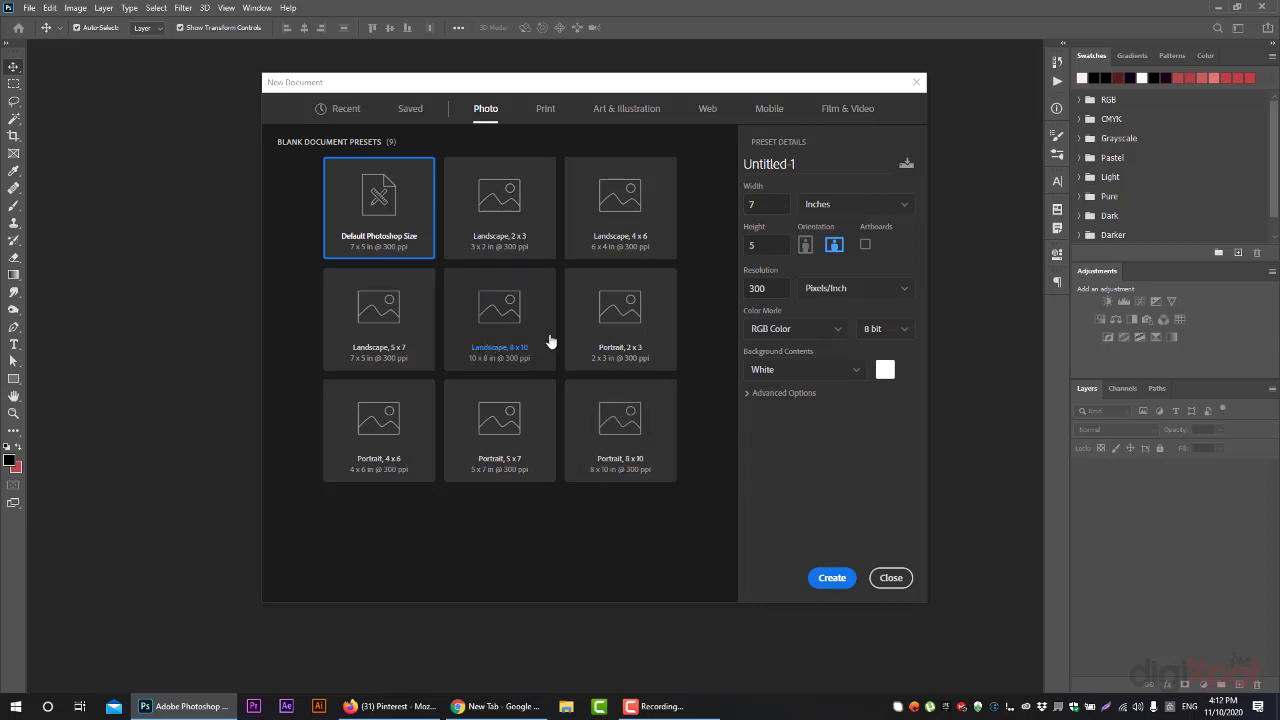
pyautogui.click(614, 334)
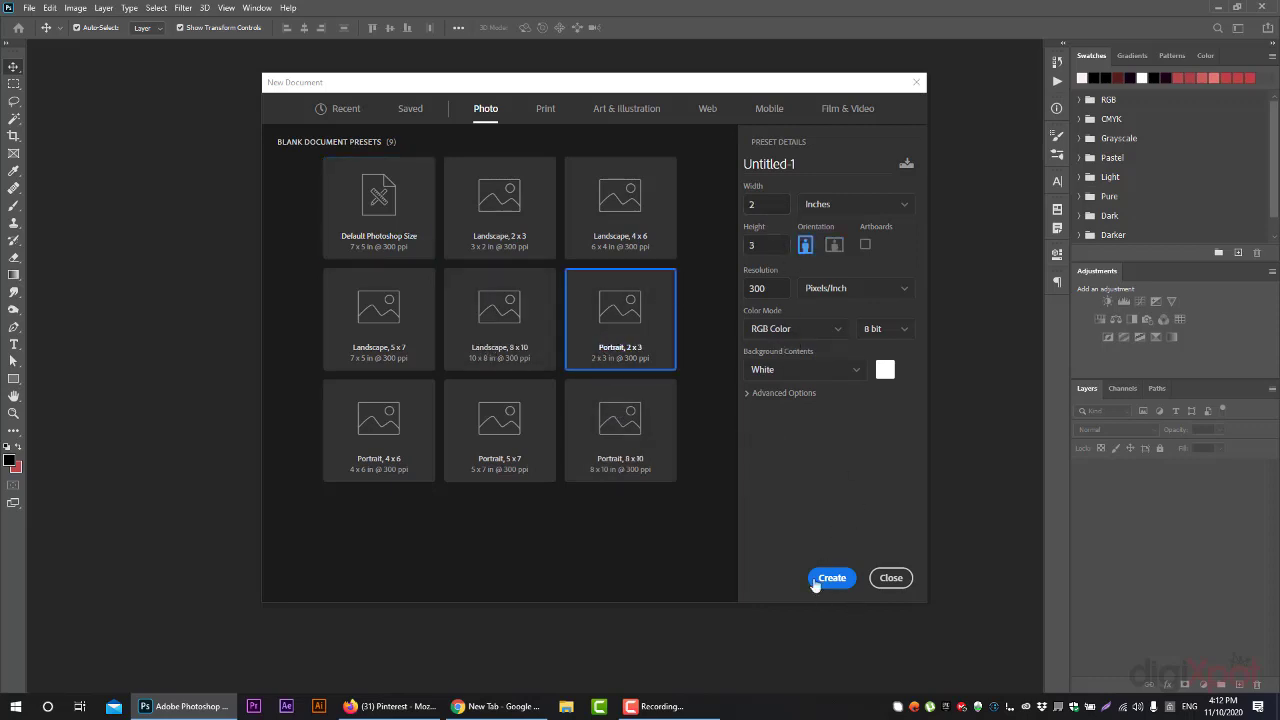
# Look through the blank Print document presets and select the A4 preset to view its settings.
pyautogui.click(545, 112)
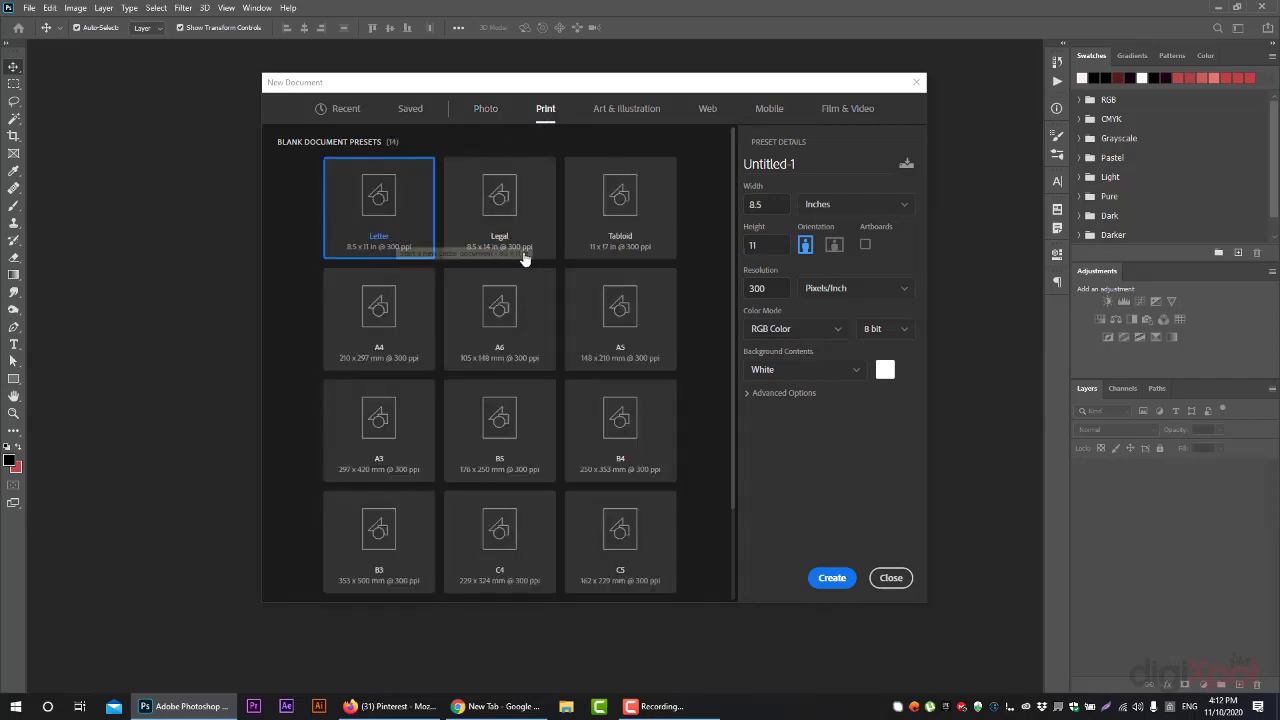
pyautogui.scroll(-1, 646, 428)
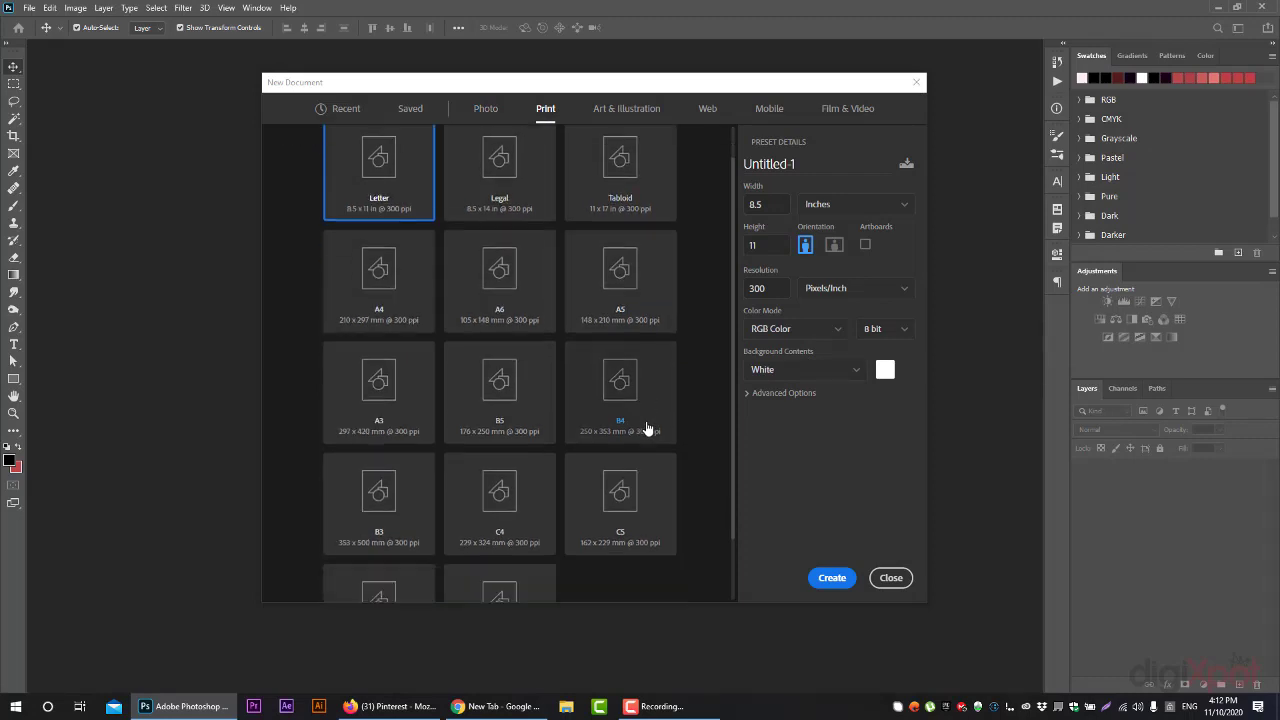
pyautogui.scroll(-2, 640, 440)
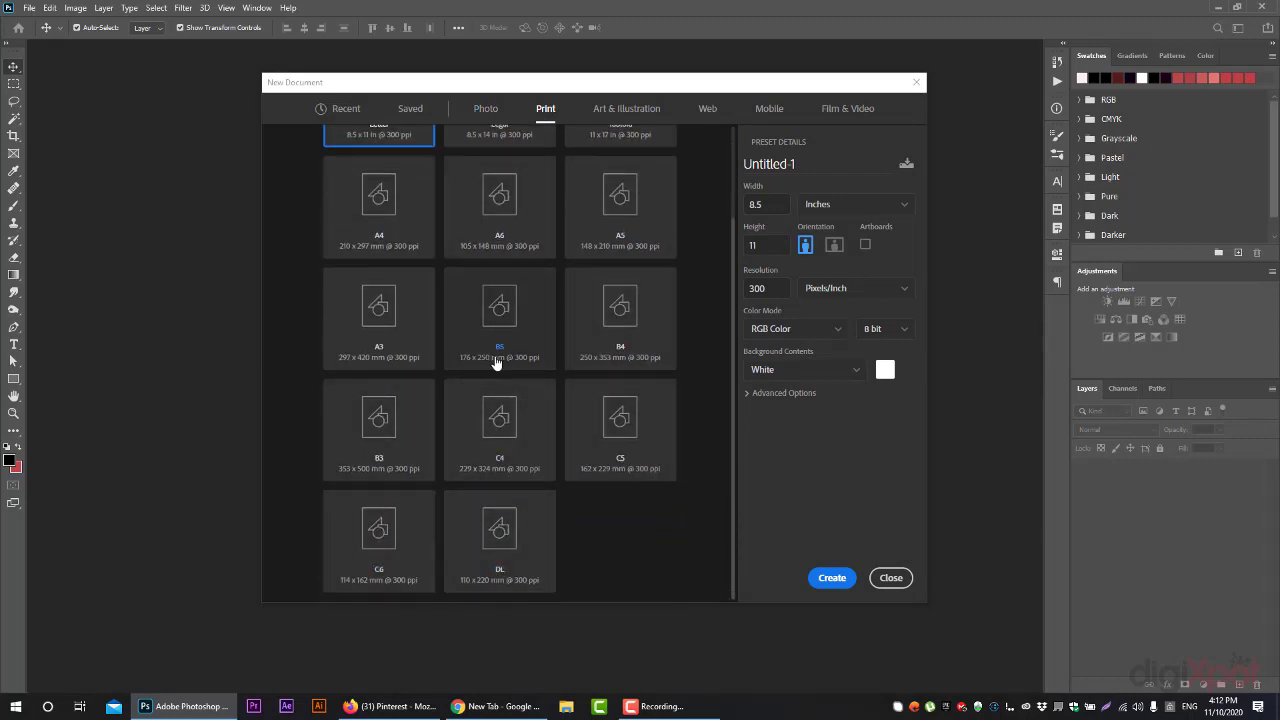
pyautogui.scroll(3, 497, 360)
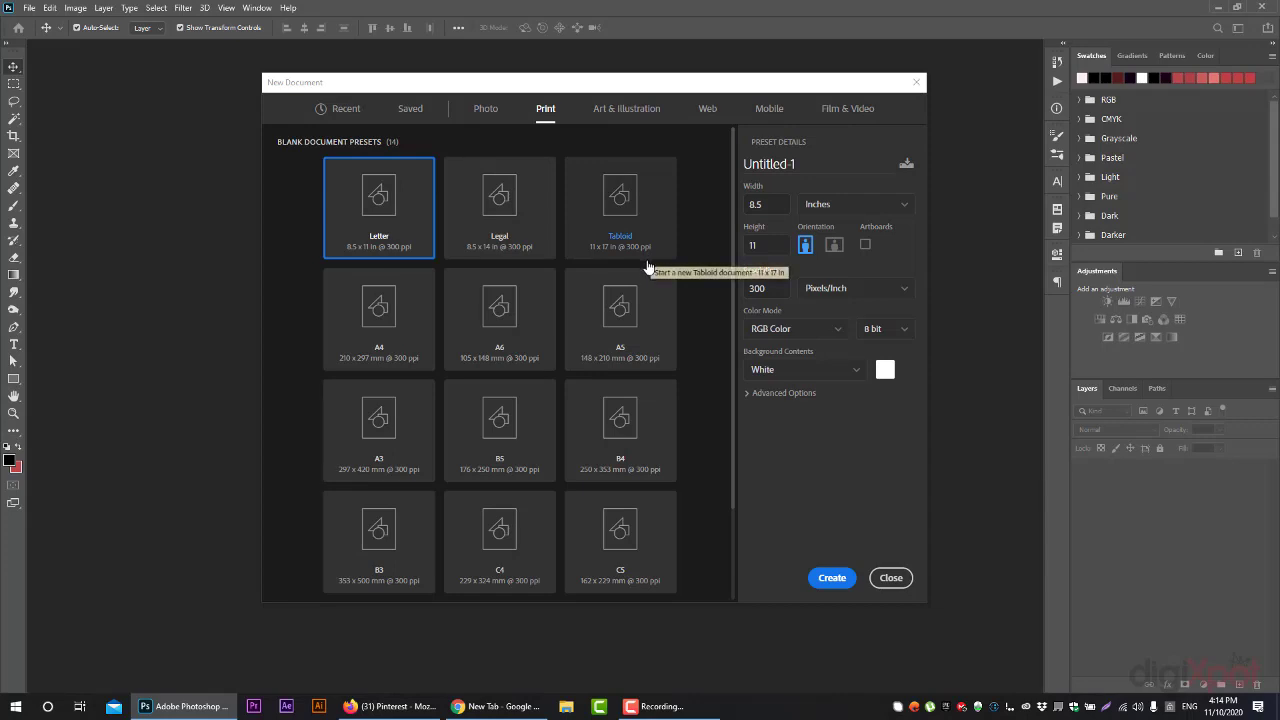
pyautogui.click(362, 323)
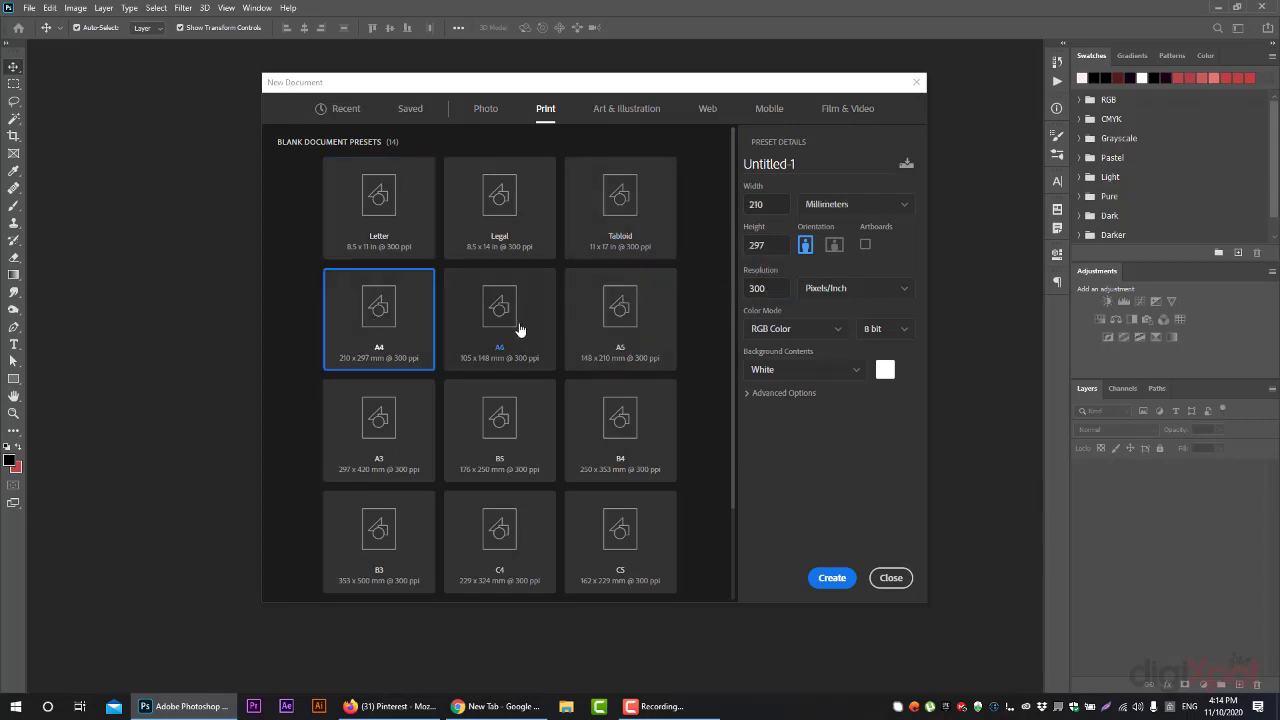
pyautogui.scroll(-2, 545, 528)
pyautogui.scroll(2, 393, 520)
pyautogui.scroll(-1, 603, 499)
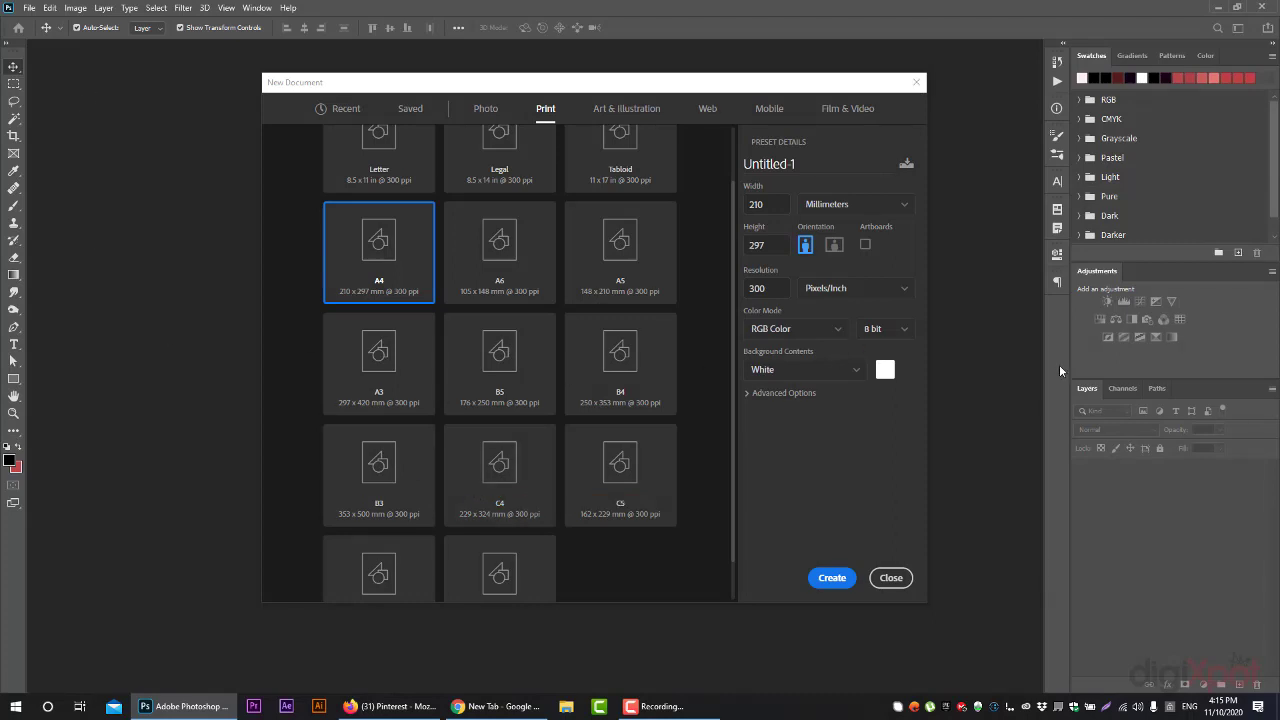
# Show the Art & Illustration document presets and select the Postcard preset.
pyautogui.click(641, 110)
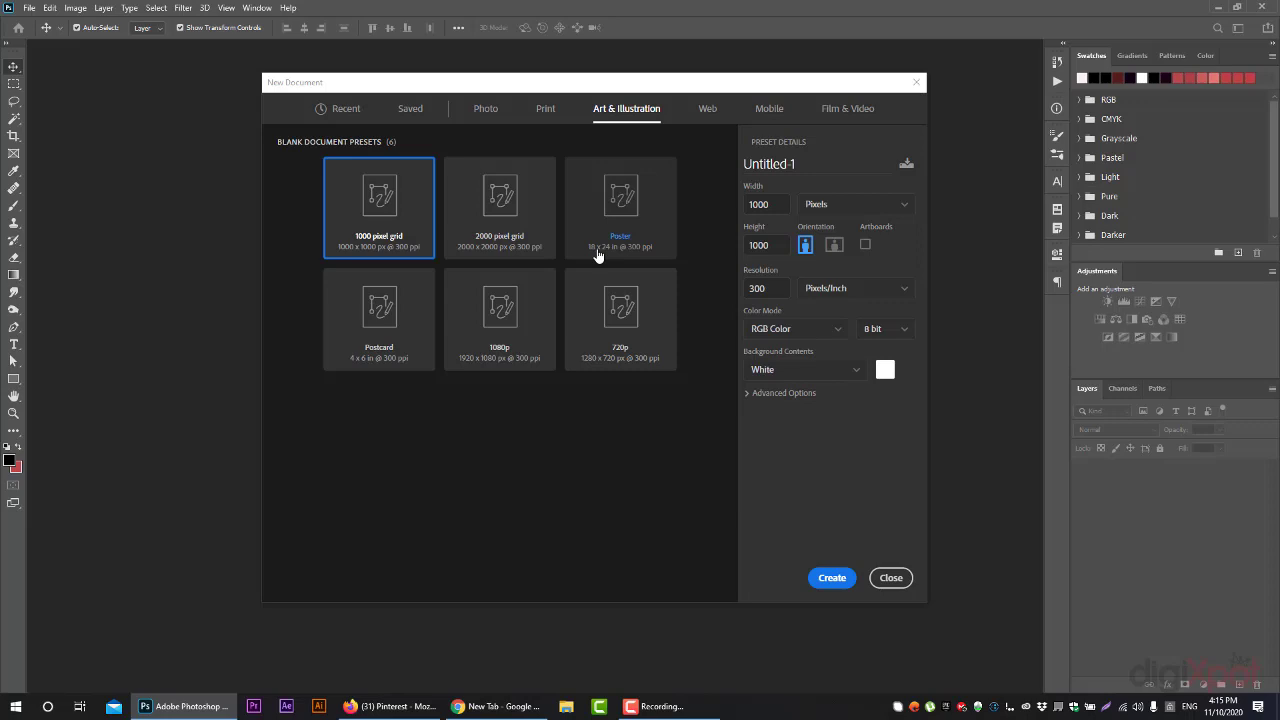
pyautogui.click(363, 318)
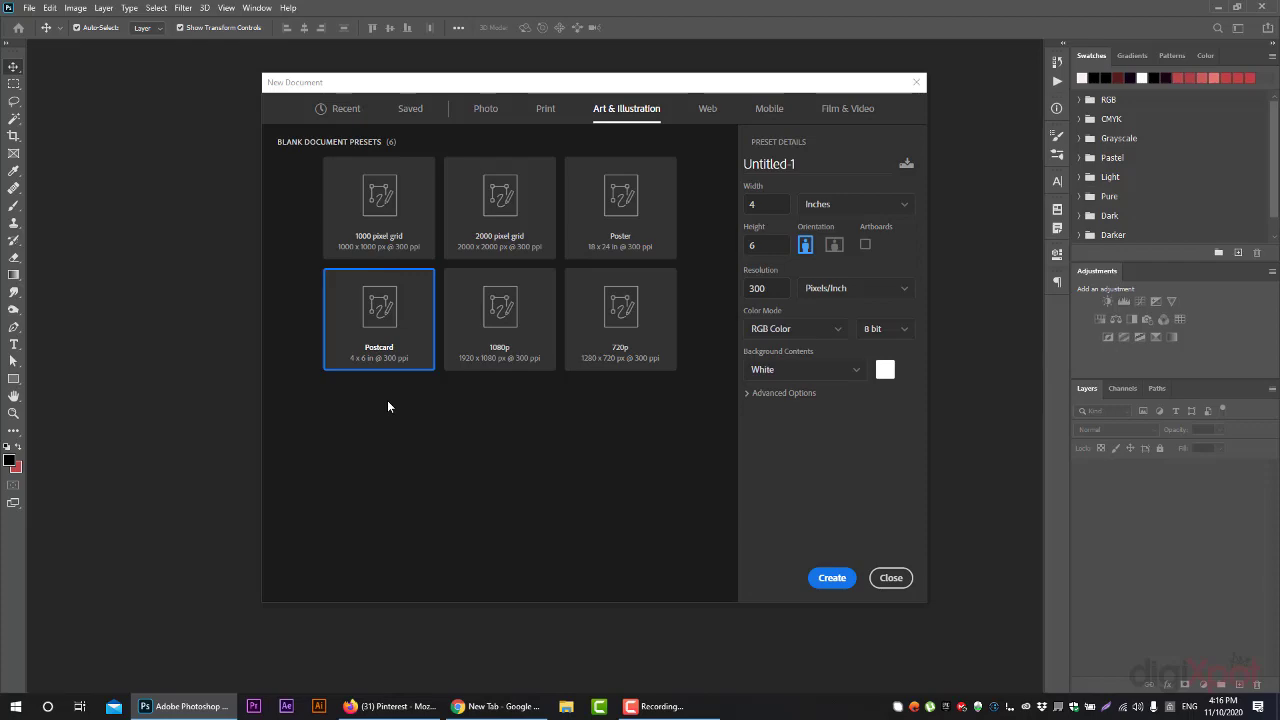
# Switch to Pinterest in Firefox, search for "postcard" and browse the design examples.
pyautogui.click(388, 706)
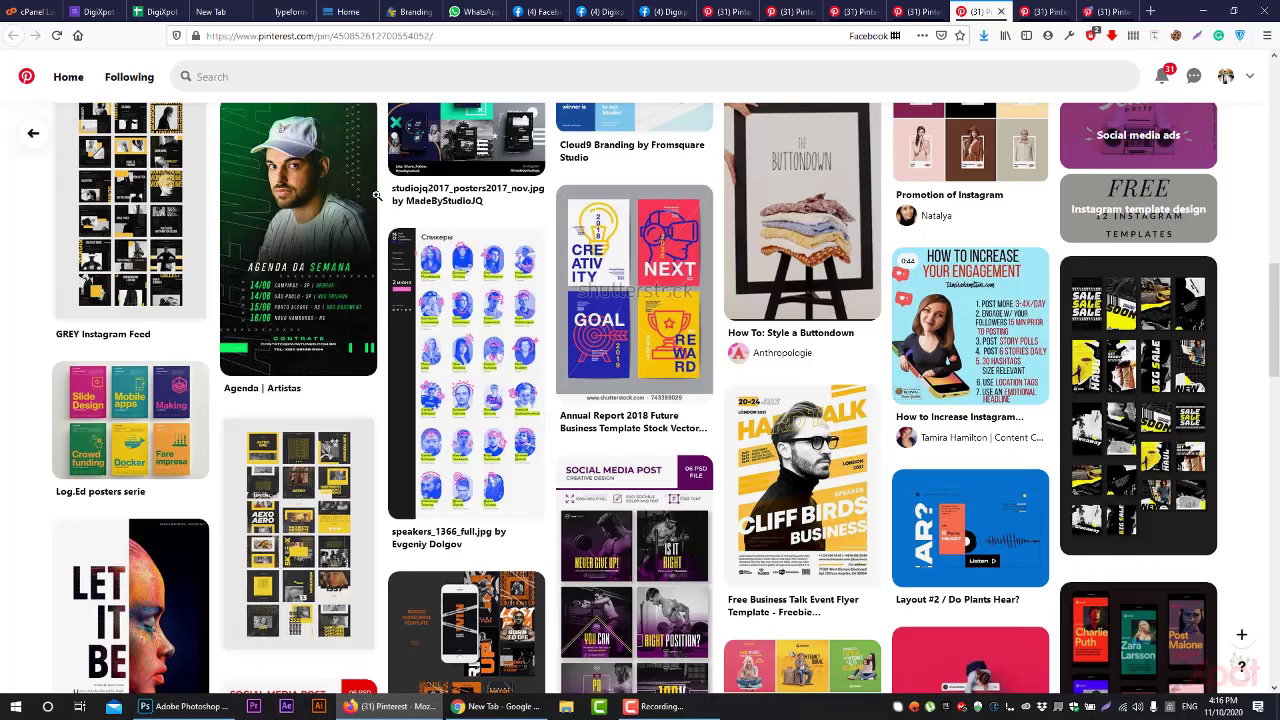
pyautogui.click(375, 76)
pyautogui.write('postc')
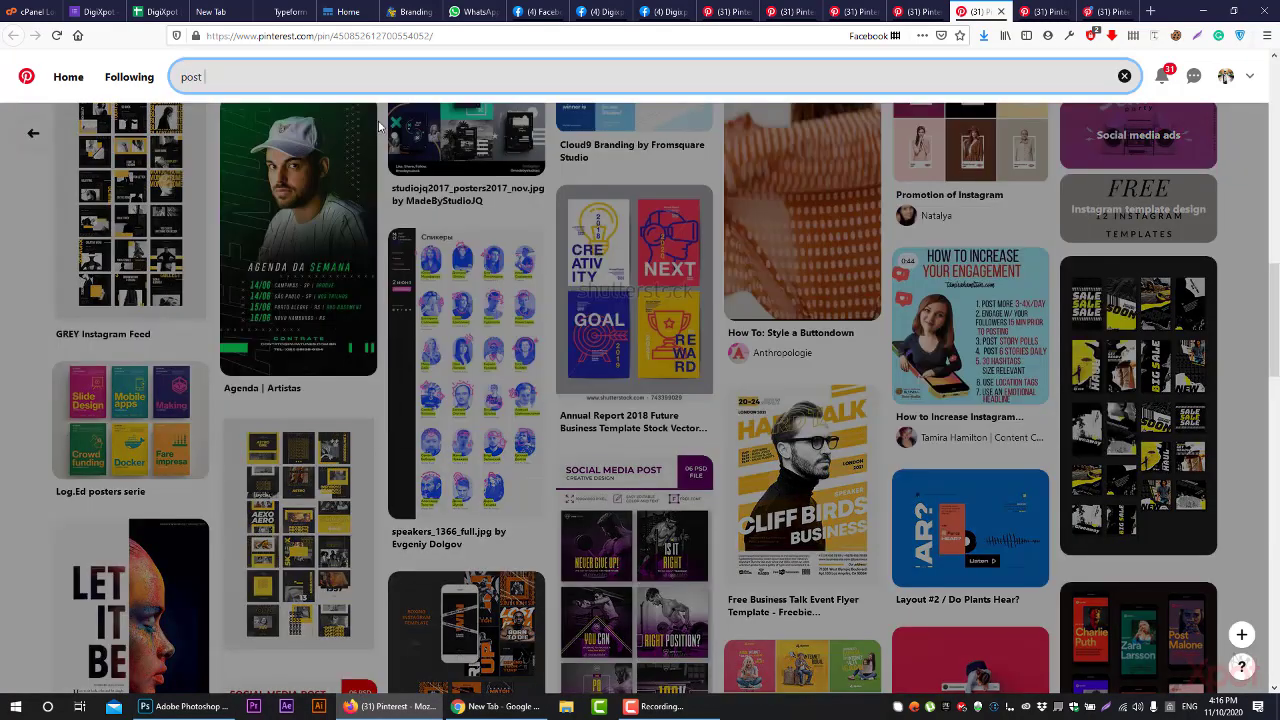
pyautogui.write('ard')
pyautogui.press('Return')
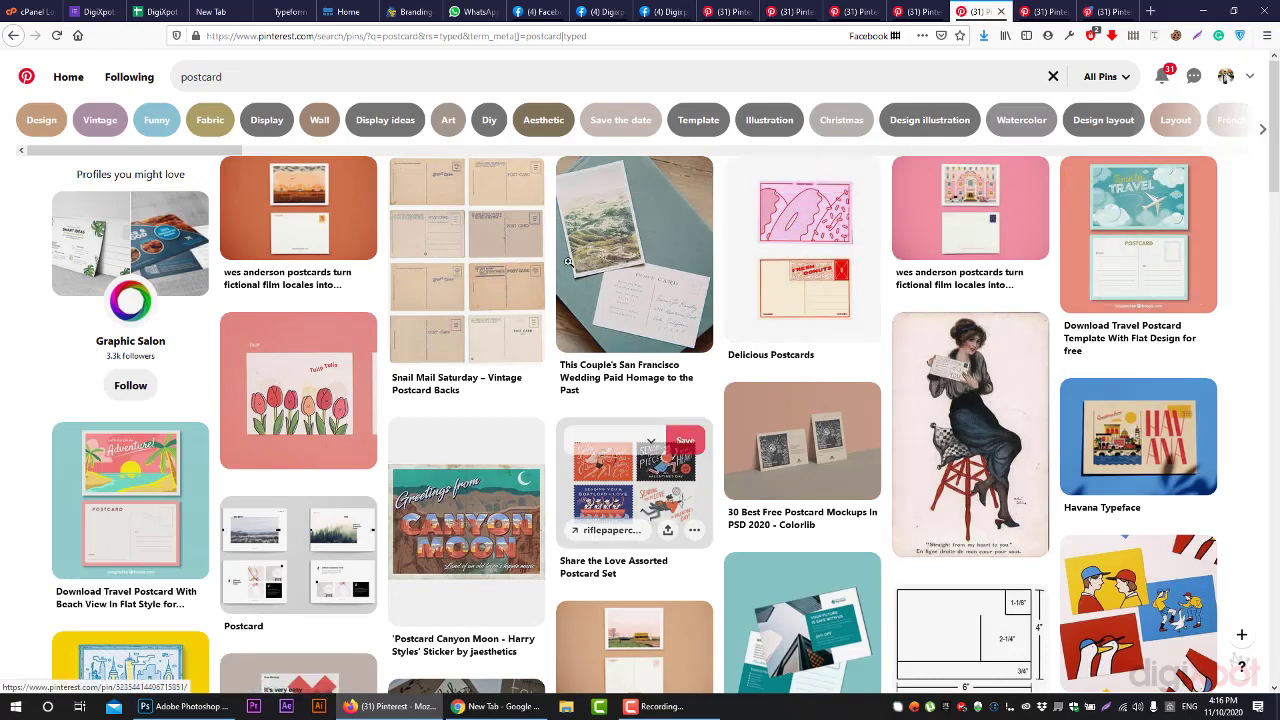
pyautogui.scroll(-2, 600, 300)
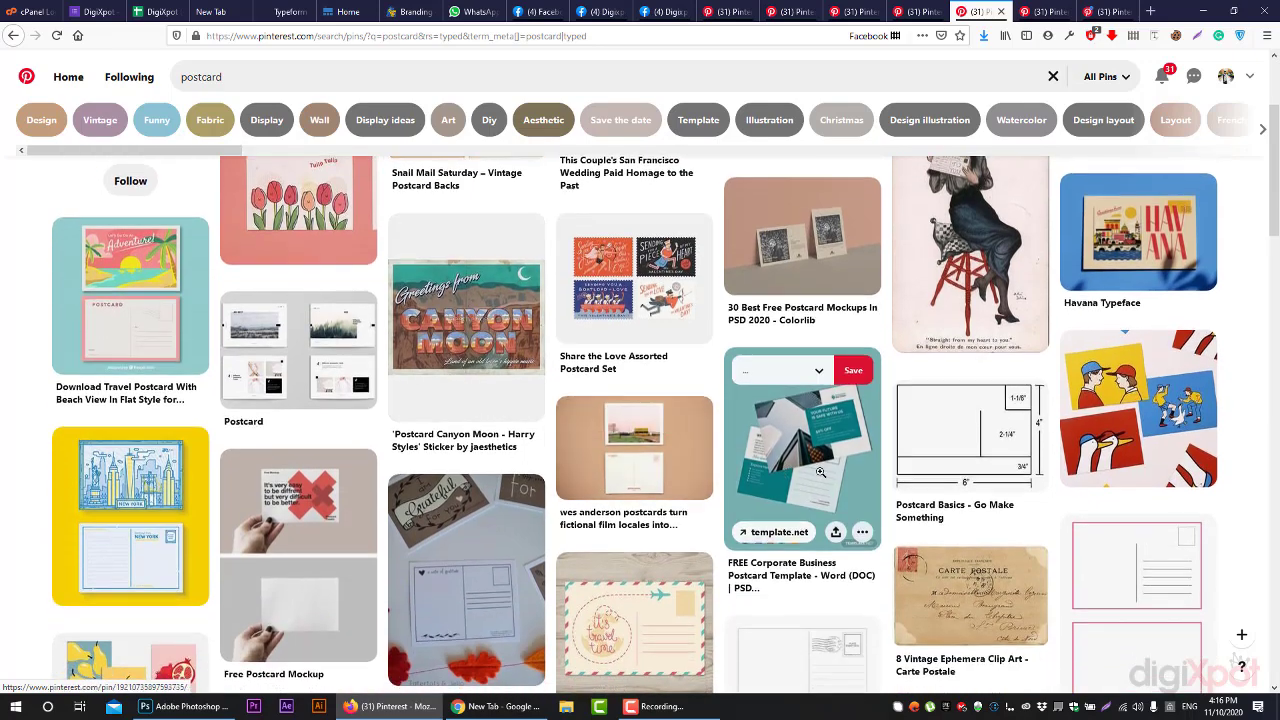
pyautogui.scroll(-3, 820, 472)
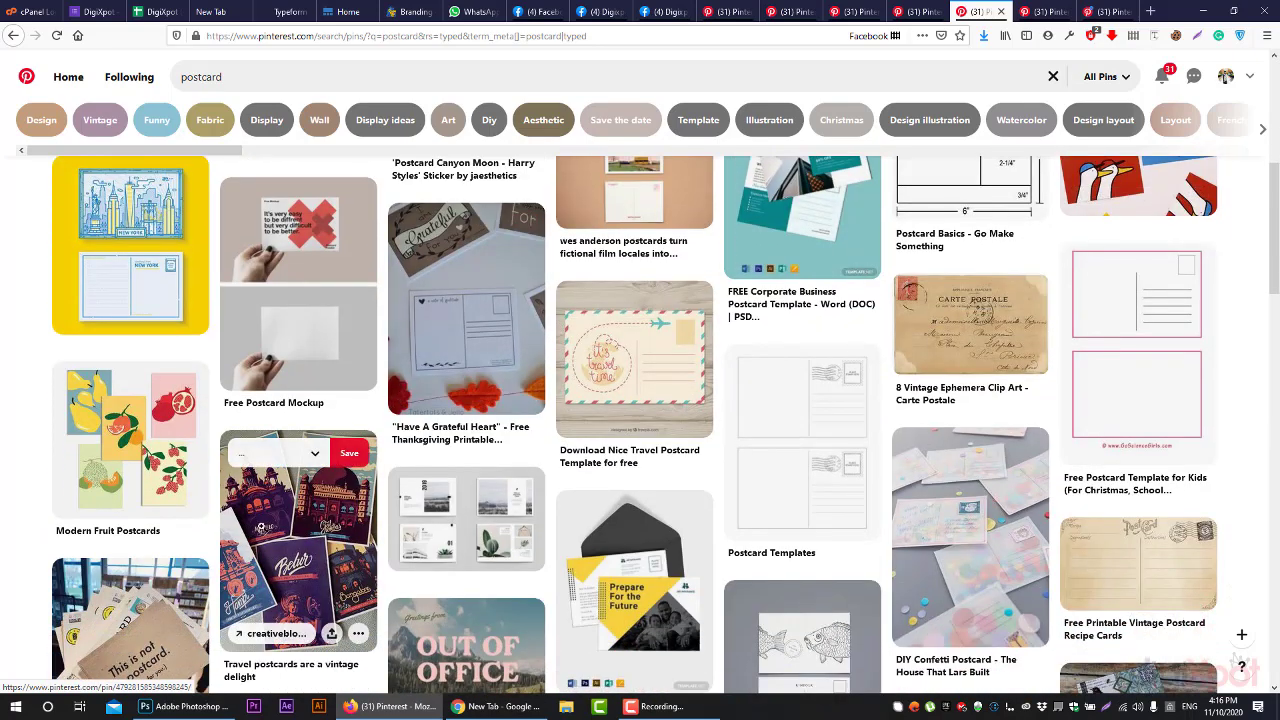
pyautogui.scroll(-2, 430, 530)
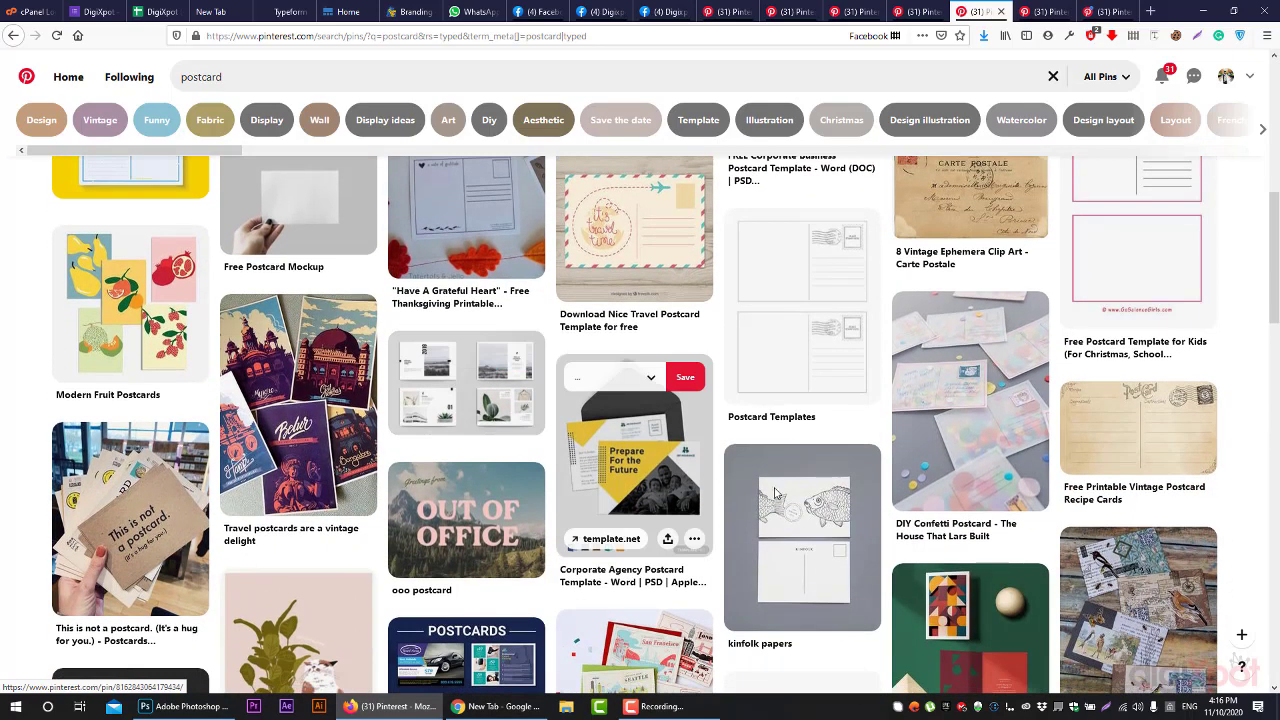
# Return to Photoshop, select the 1080p Art & Illustration preset, and show the Web document presets.
pyautogui.click(146, 707)
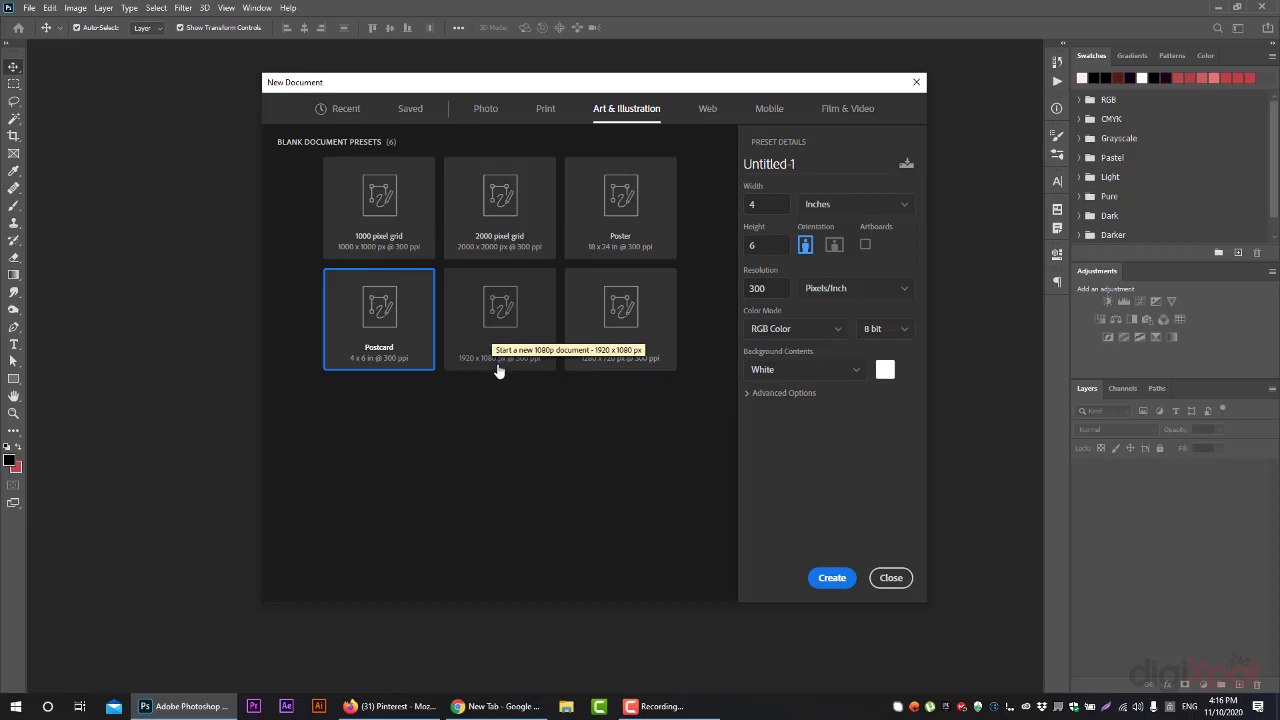
pyautogui.click(578, 350)
pyautogui.click(515, 330)
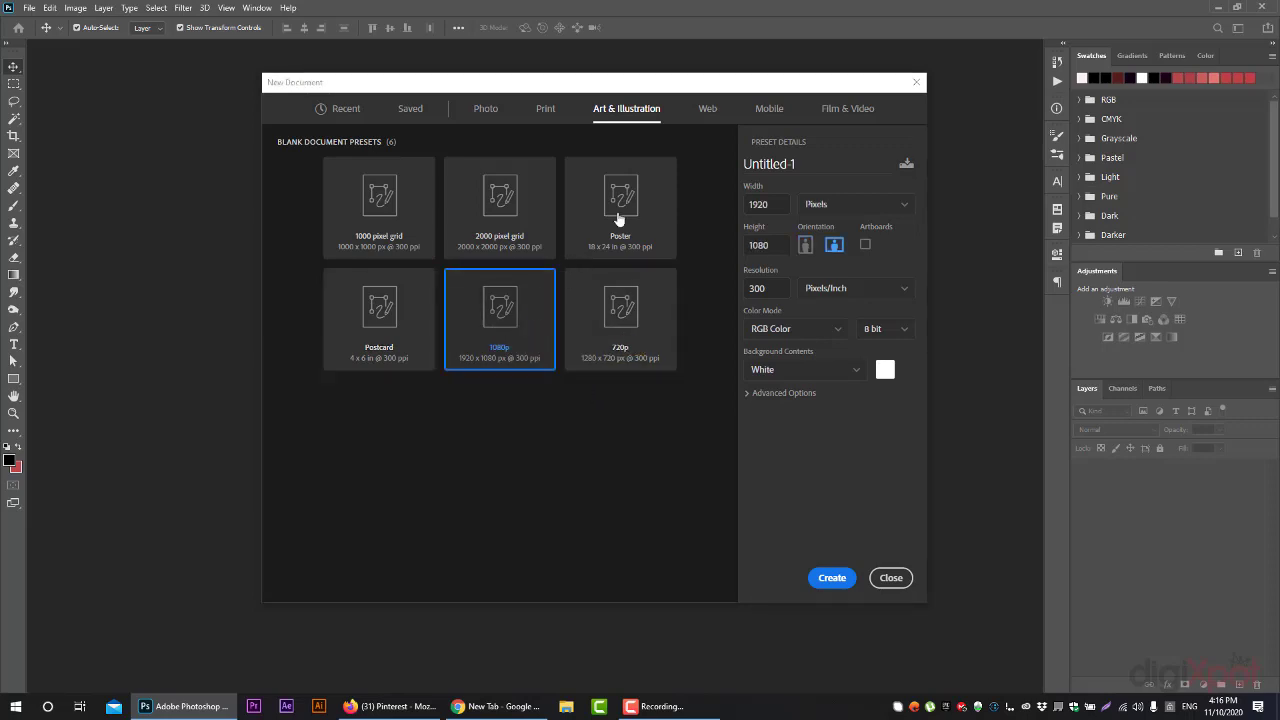
pyautogui.click(706, 110)
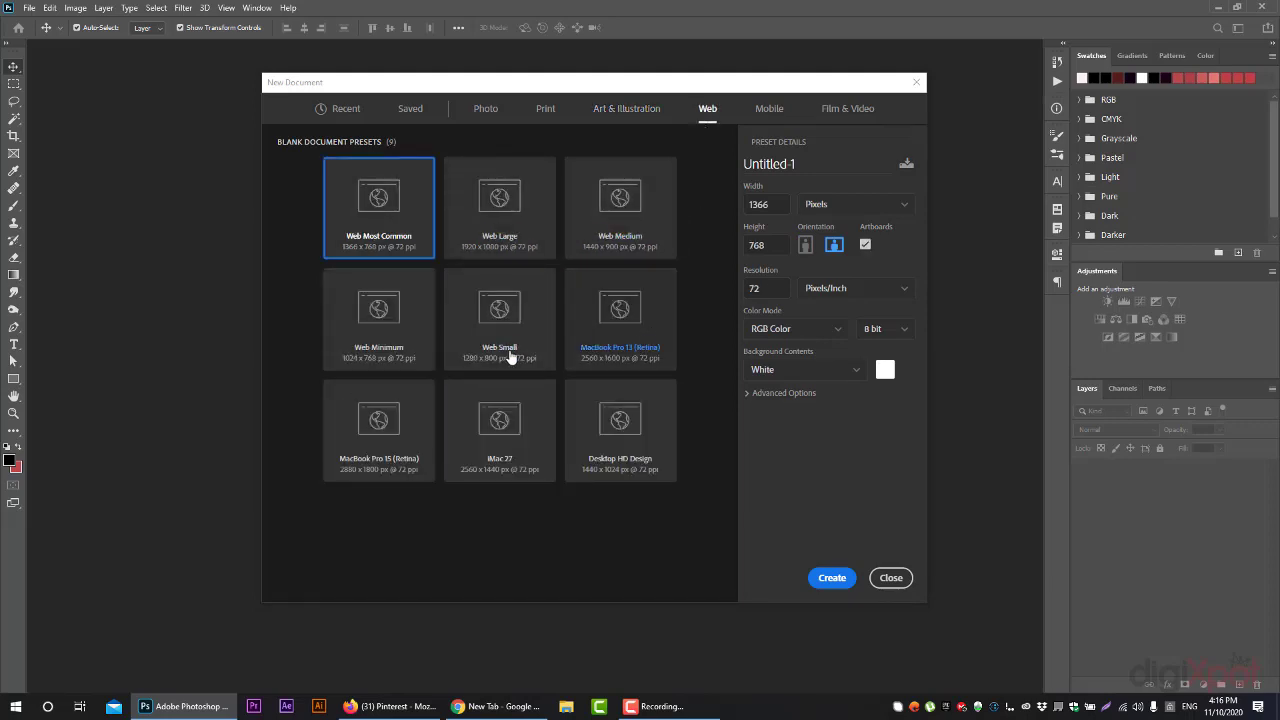
# Switch to Pinterest in Firefox, search for "web psd" and browse the website design examples.
pyautogui.click(388, 706)
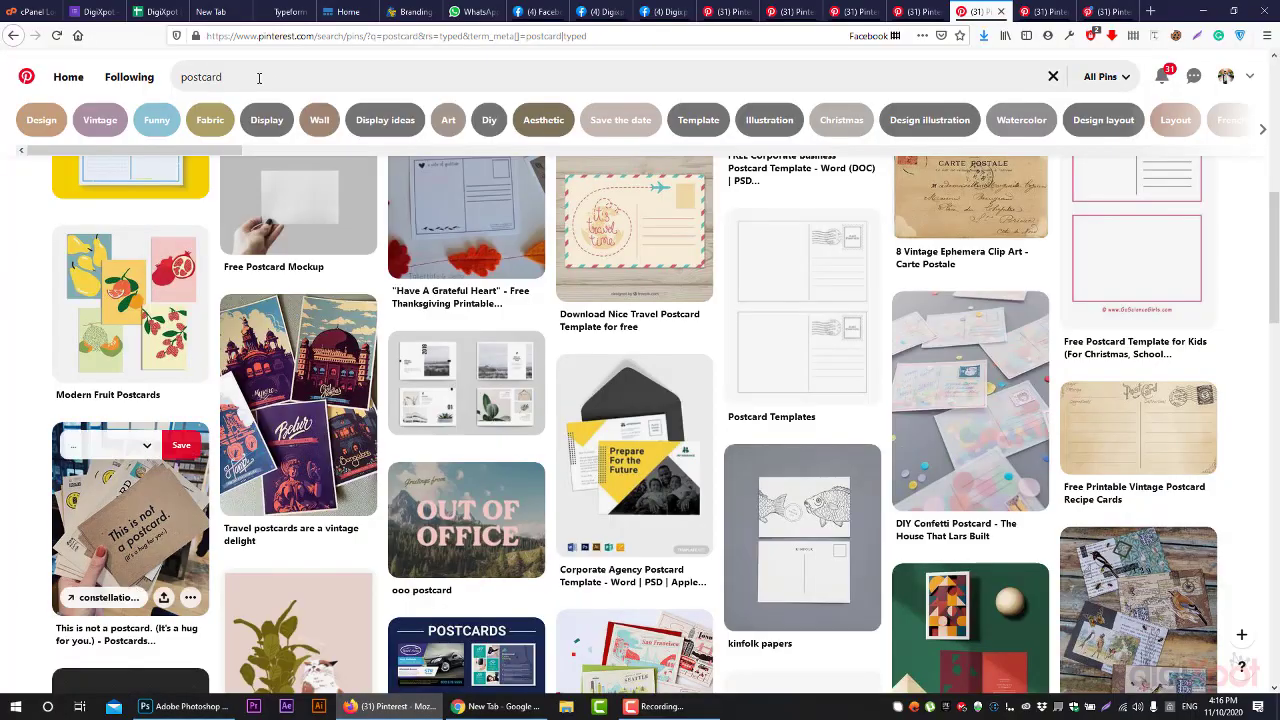
pyautogui.click(272, 75)
pyautogui.write('web ps')
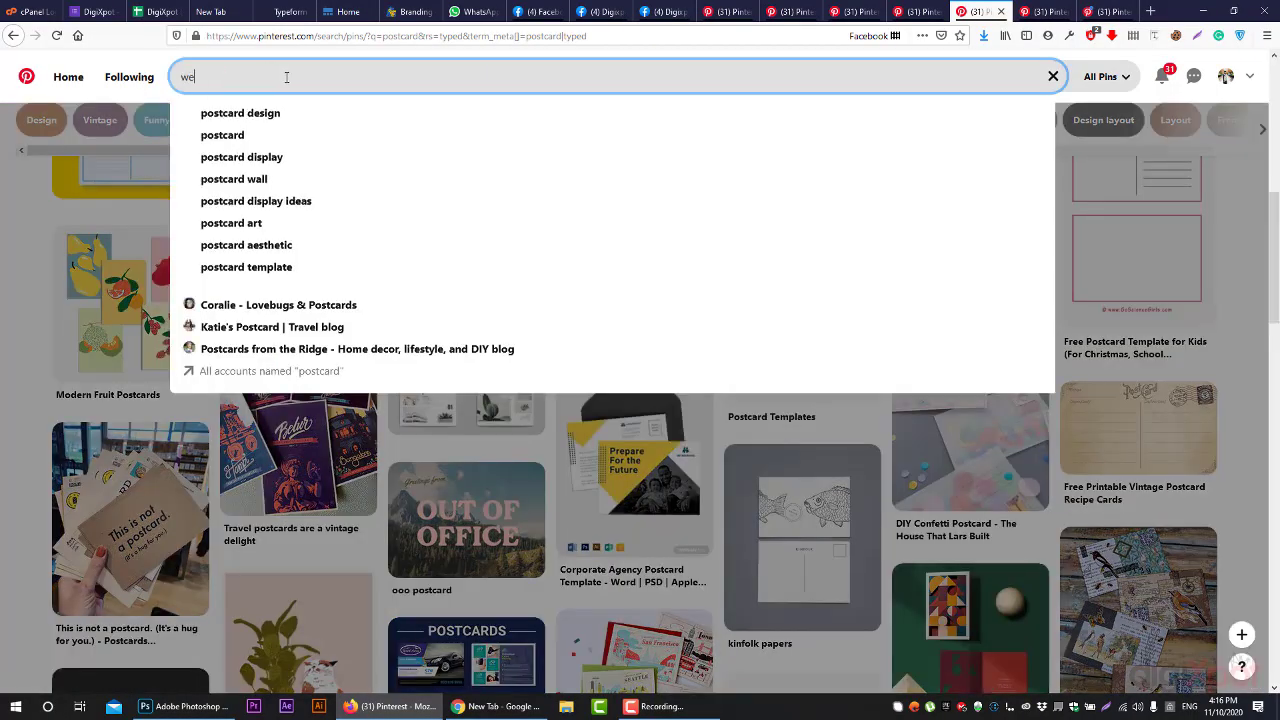
pyautogui.write('d')
pyautogui.press('Return')
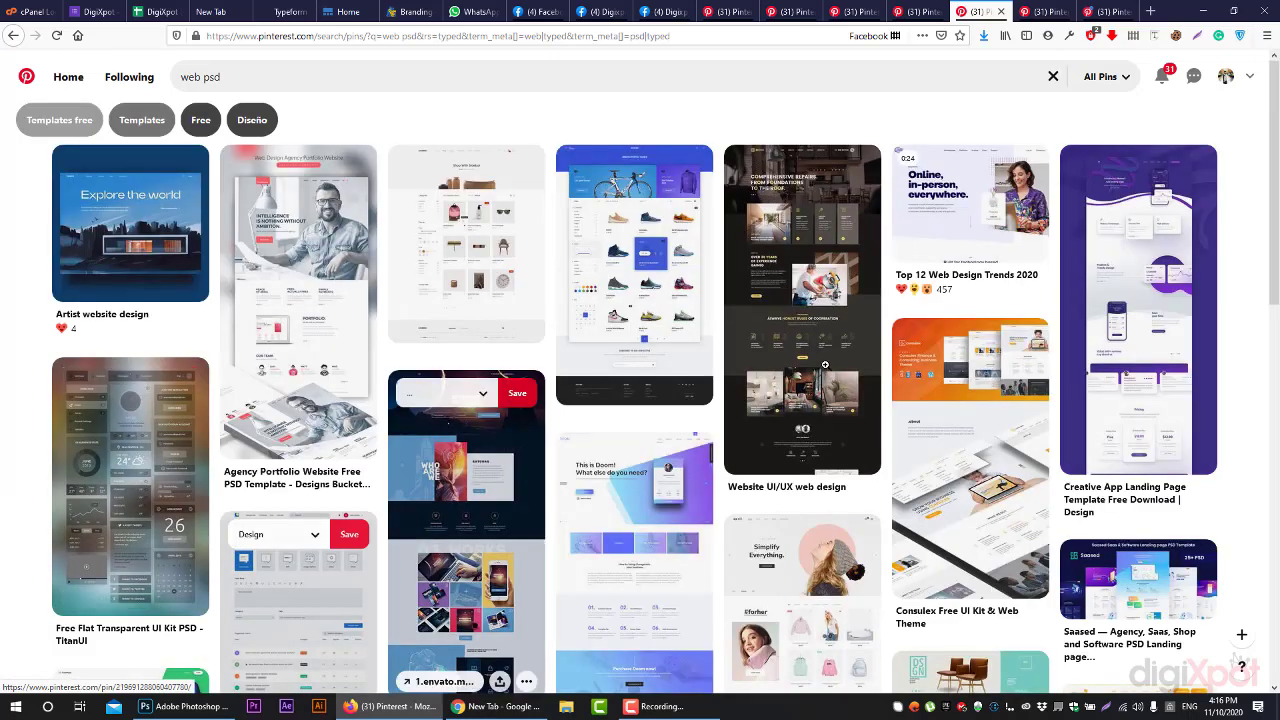
pyautogui.scroll(-3, 989, 417)
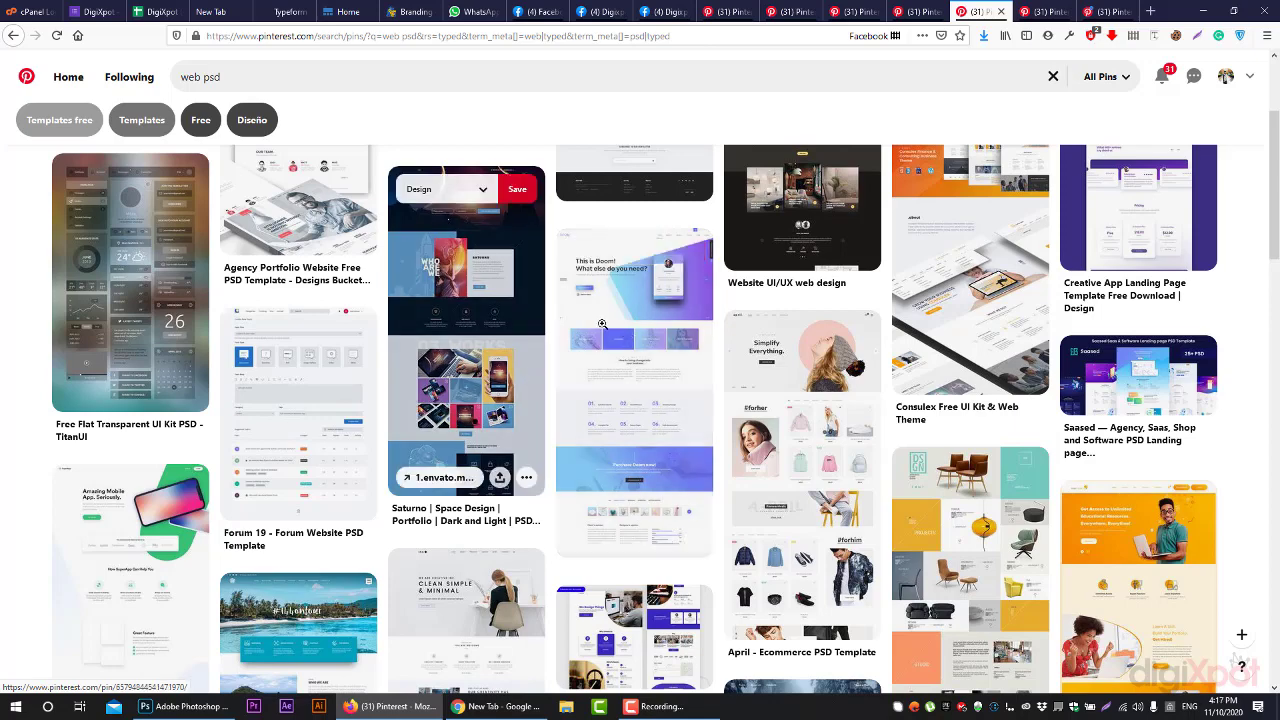
pyautogui.scroll(-2, 1173, 393)
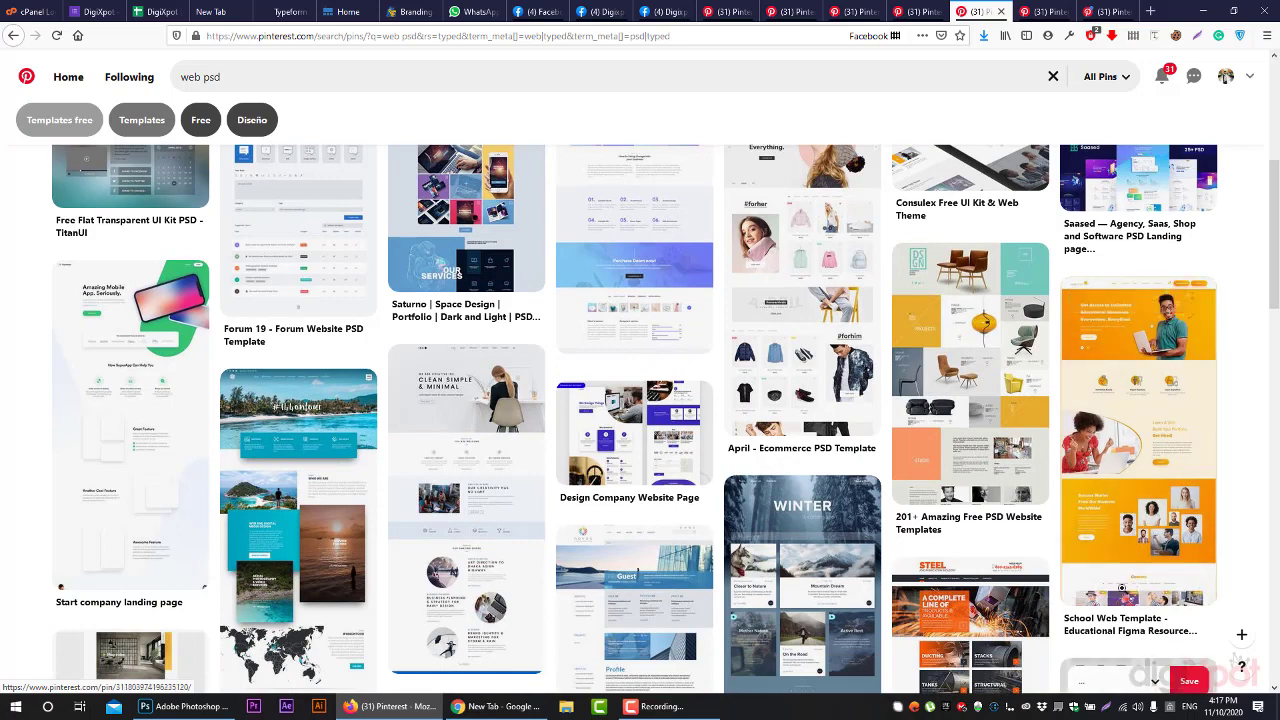
pyautogui.scroll(2, 900, 400)
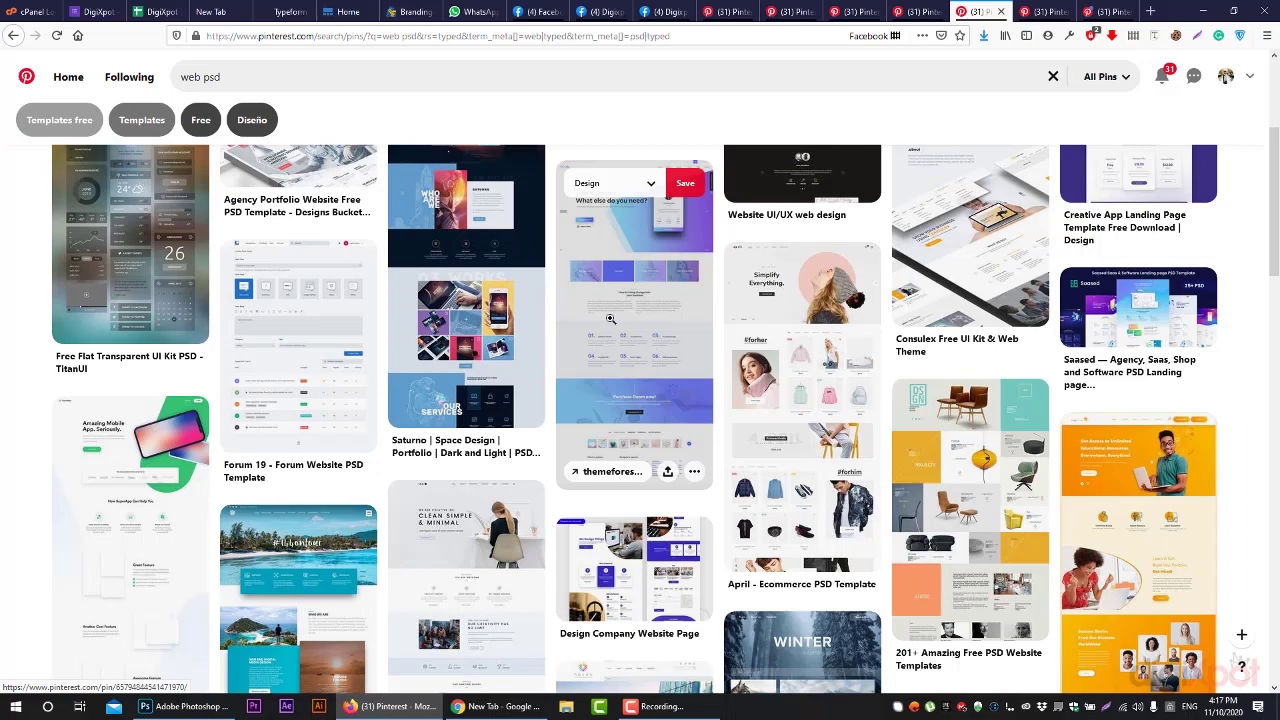
pyautogui.click(185, 706)
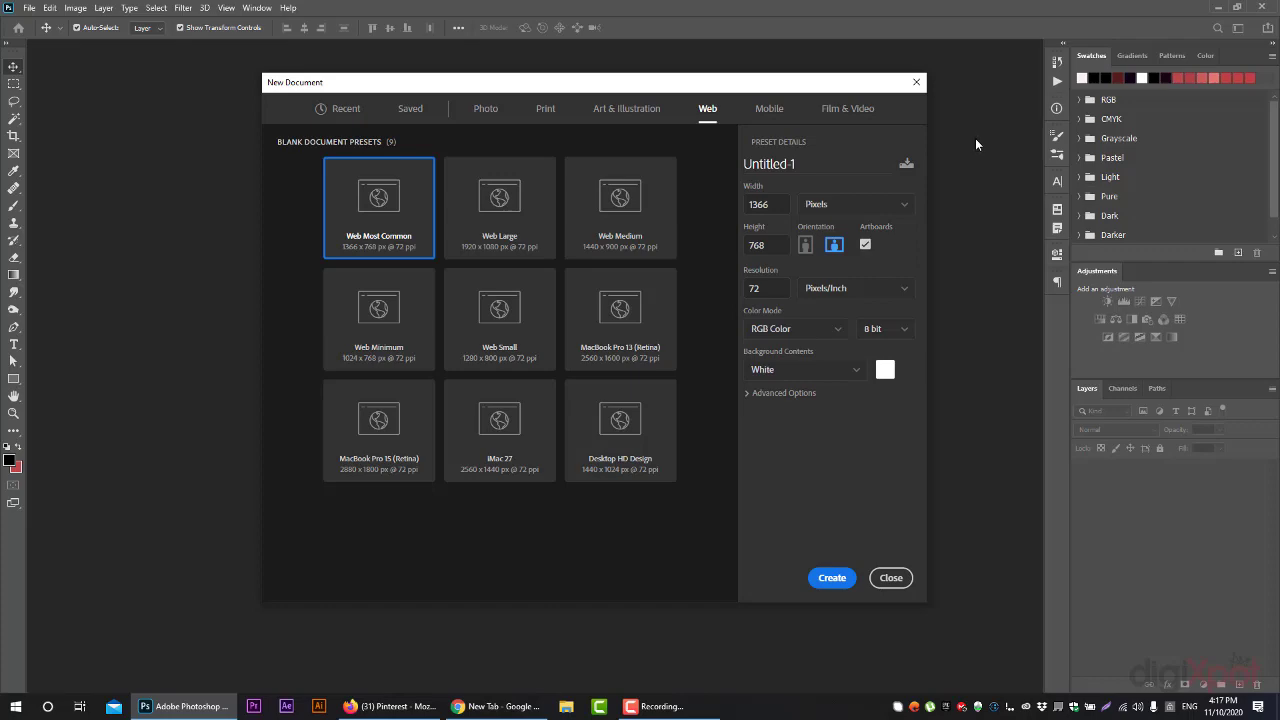
pyautogui.click(389, 706)
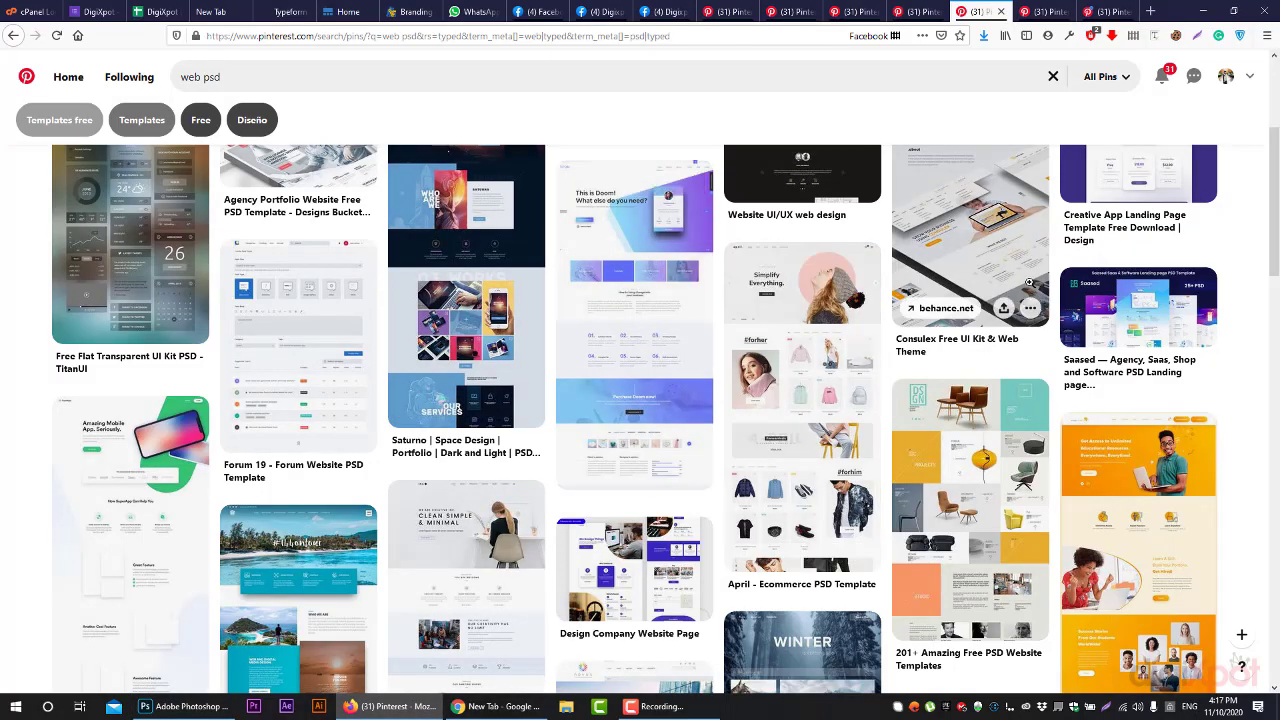
pyautogui.scroll(-6, 960, 317)
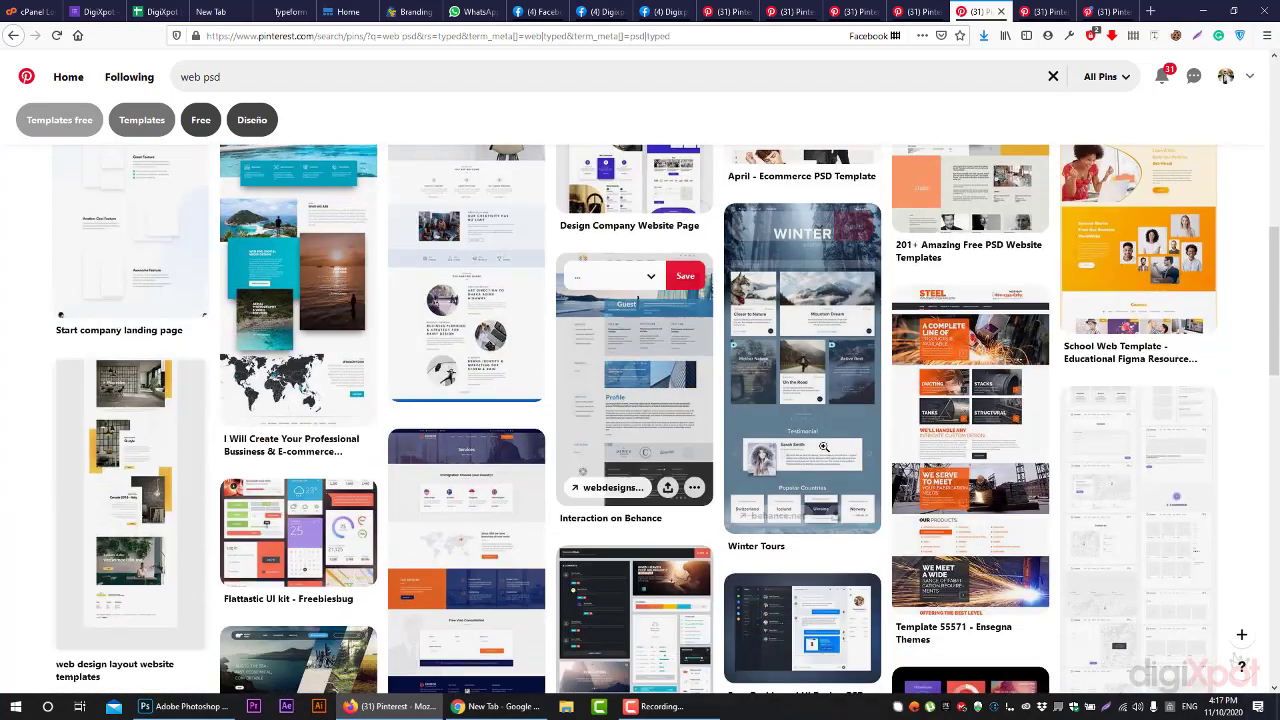
pyautogui.scroll(-4, 960, 317)
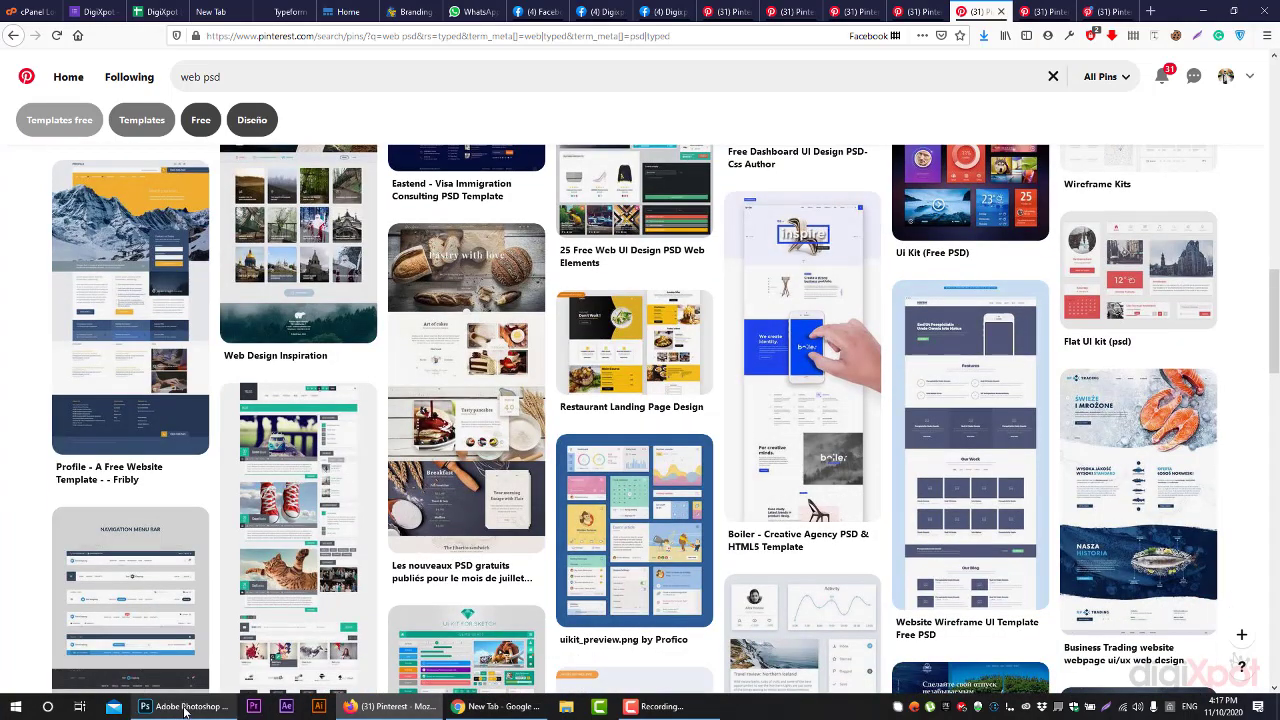
# Return to Photoshop and try the Web presets, ending with iMac 27 selected.
pyautogui.moveTo(183, 710)
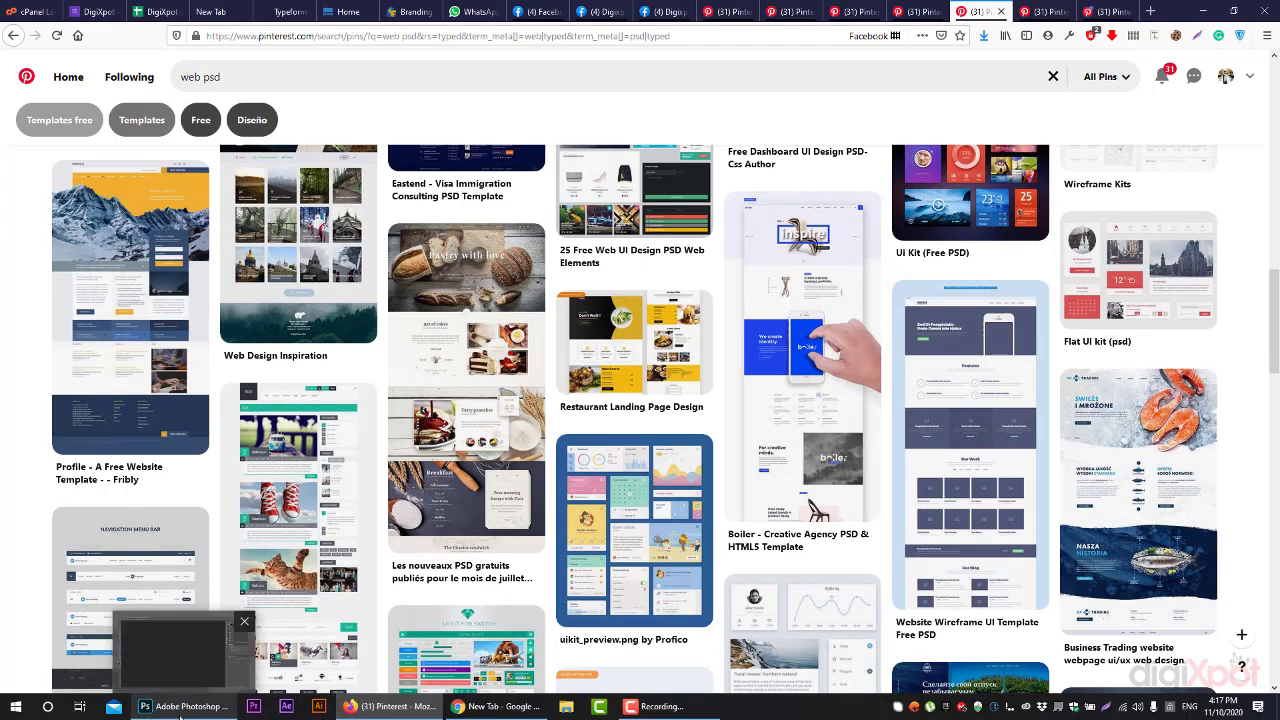
pyautogui.click(180, 708)
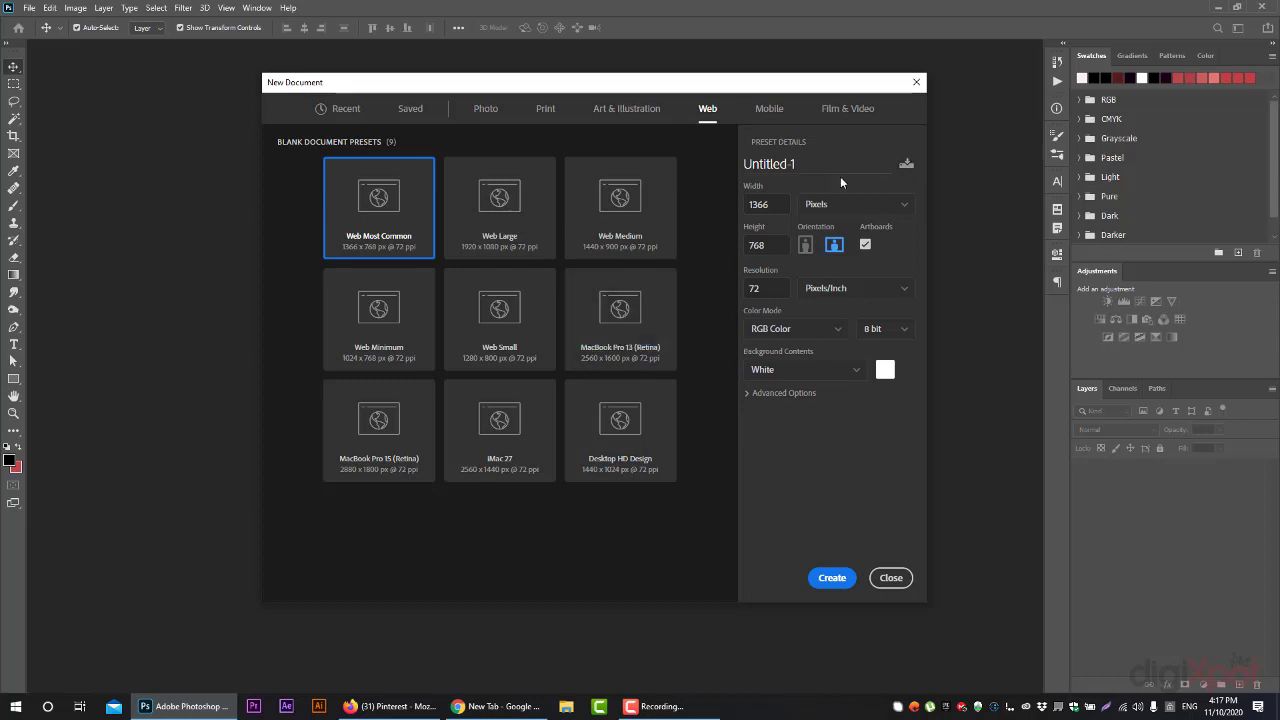
pyautogui.click(632, 205)
pyautogui.click(500, 425)
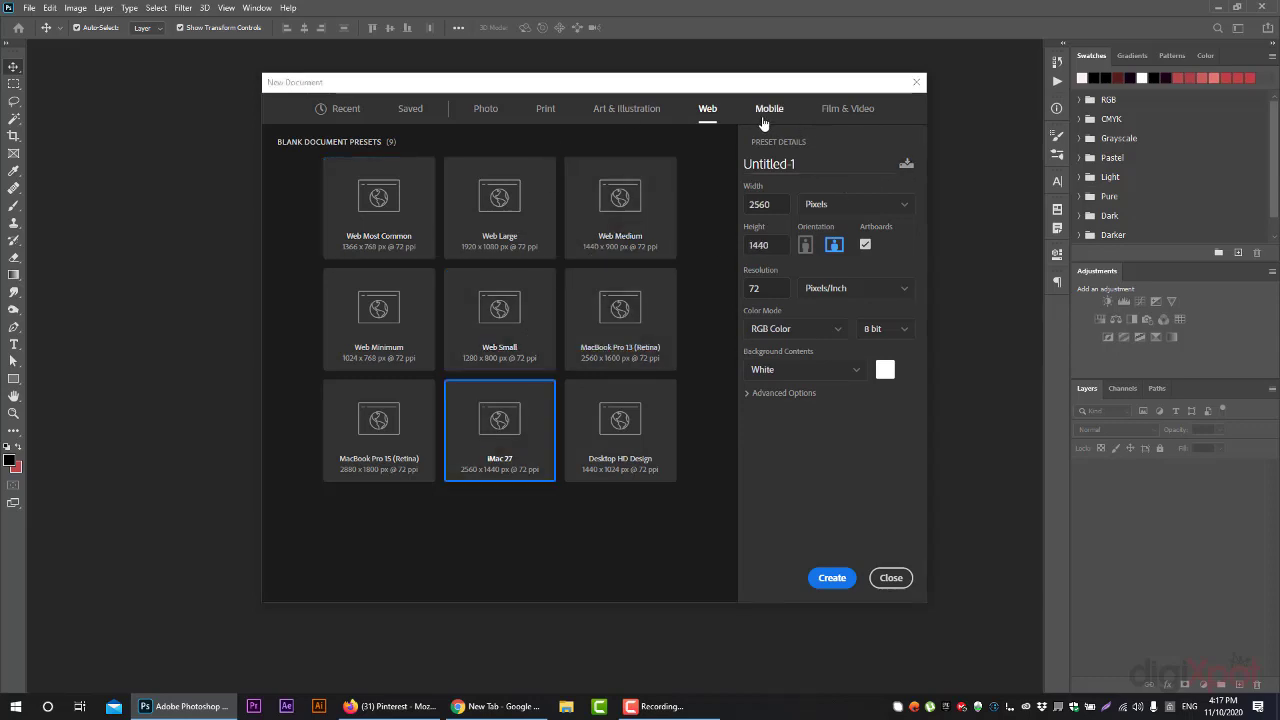
# Show the Mobile document presets, try iPhone 8/7/6 Plus, and select the iPad Pro 10.5 in preset.
pyautogui.click(769, 108)
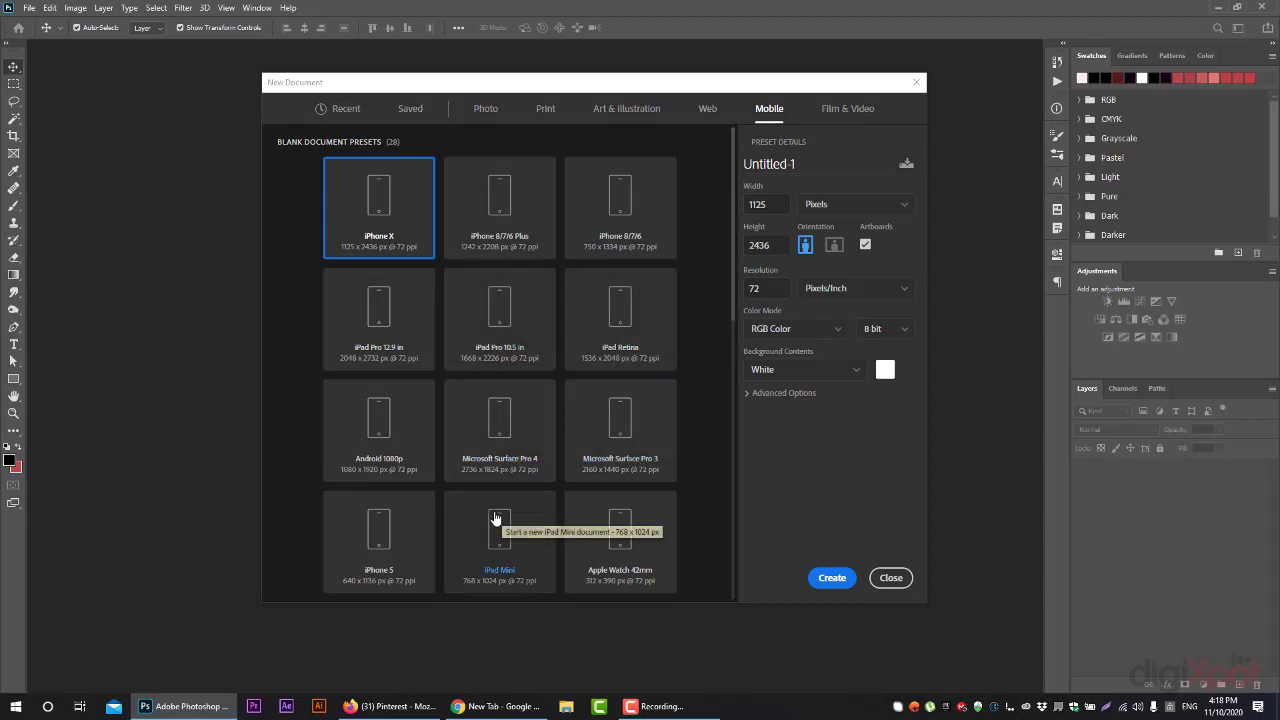
pyautogui.click(500, 205)
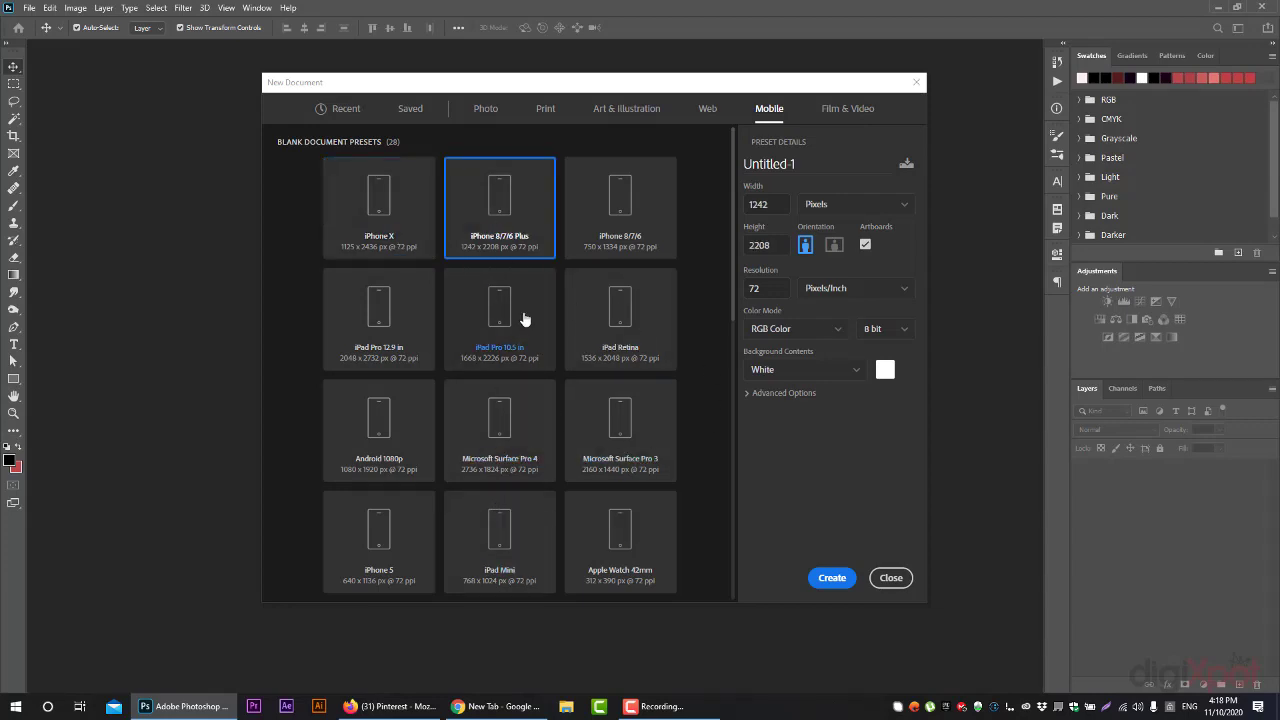
pyautogui.click(524, 319)
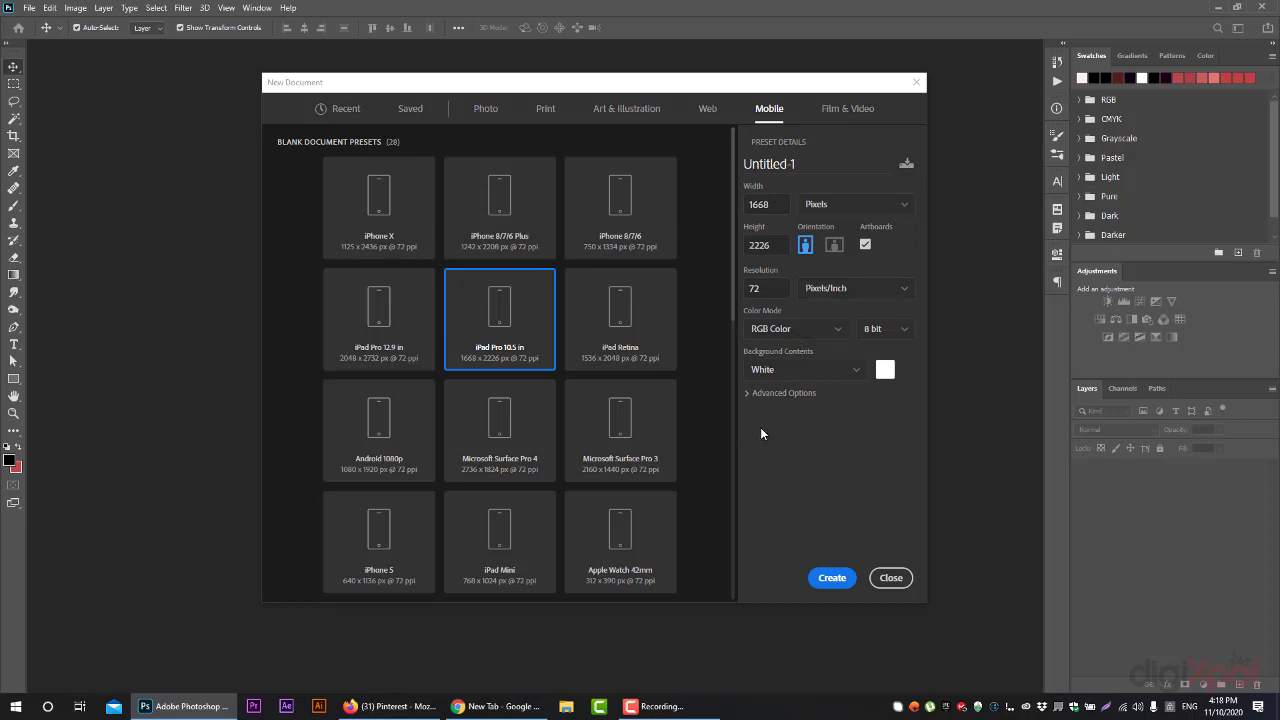
# Show the Film & Video document presets and look through the list.
pyautogui.click(847, 108)
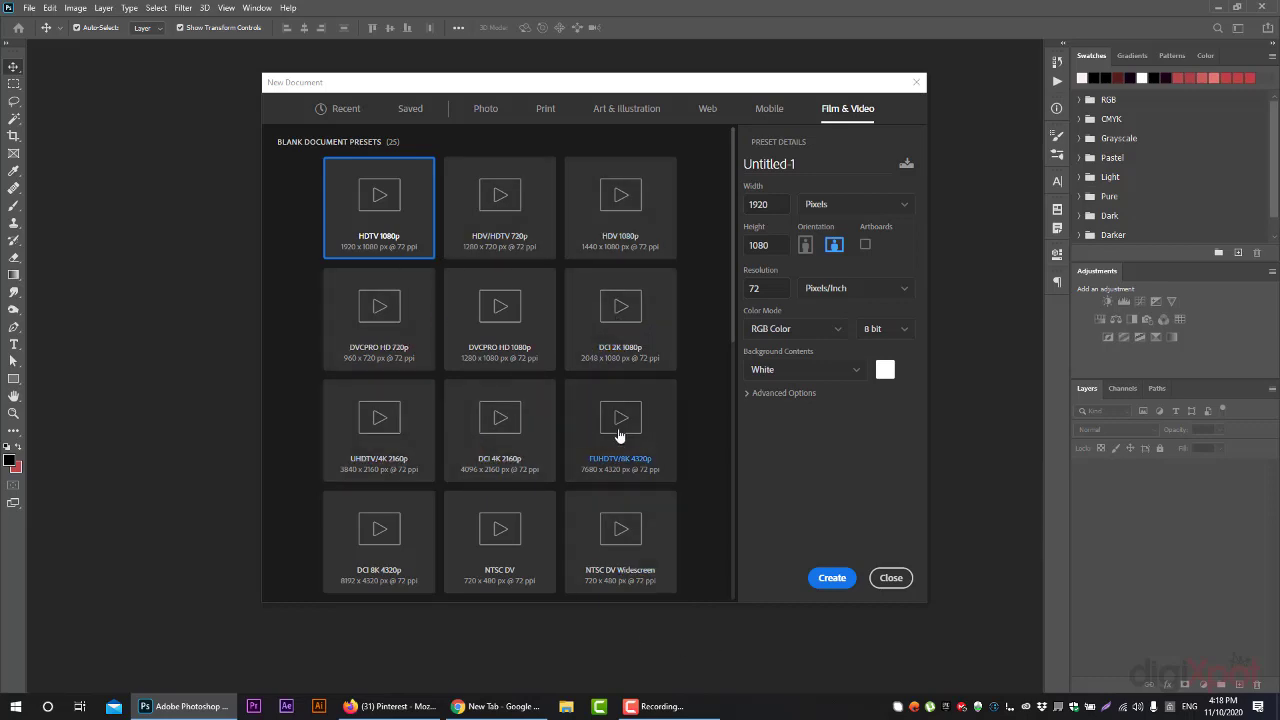
pyautogui.scroll(-5, 615, 436)
pyautogui.scroll(5, 612, 437)
# Create a new document from the A4 Print preset.
pyautogui.click(547, 110)
pyautogui.click(400, 331)
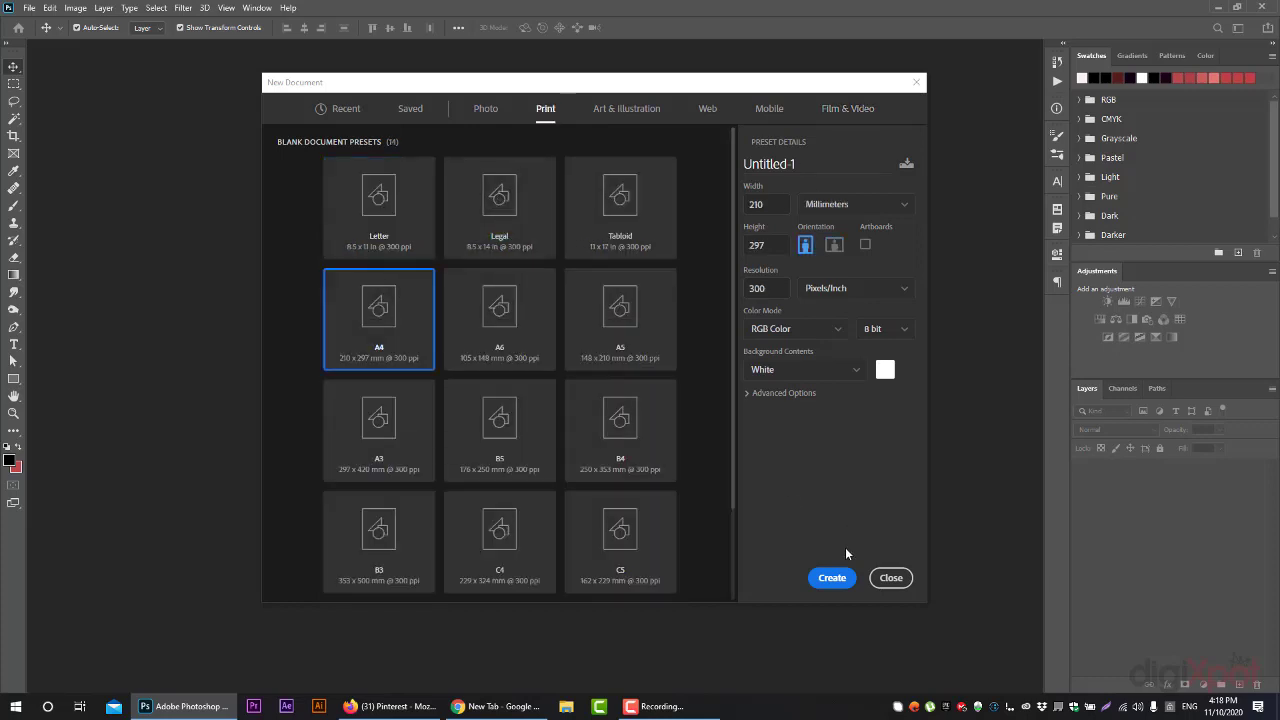
pyautogui.click(834, 584)
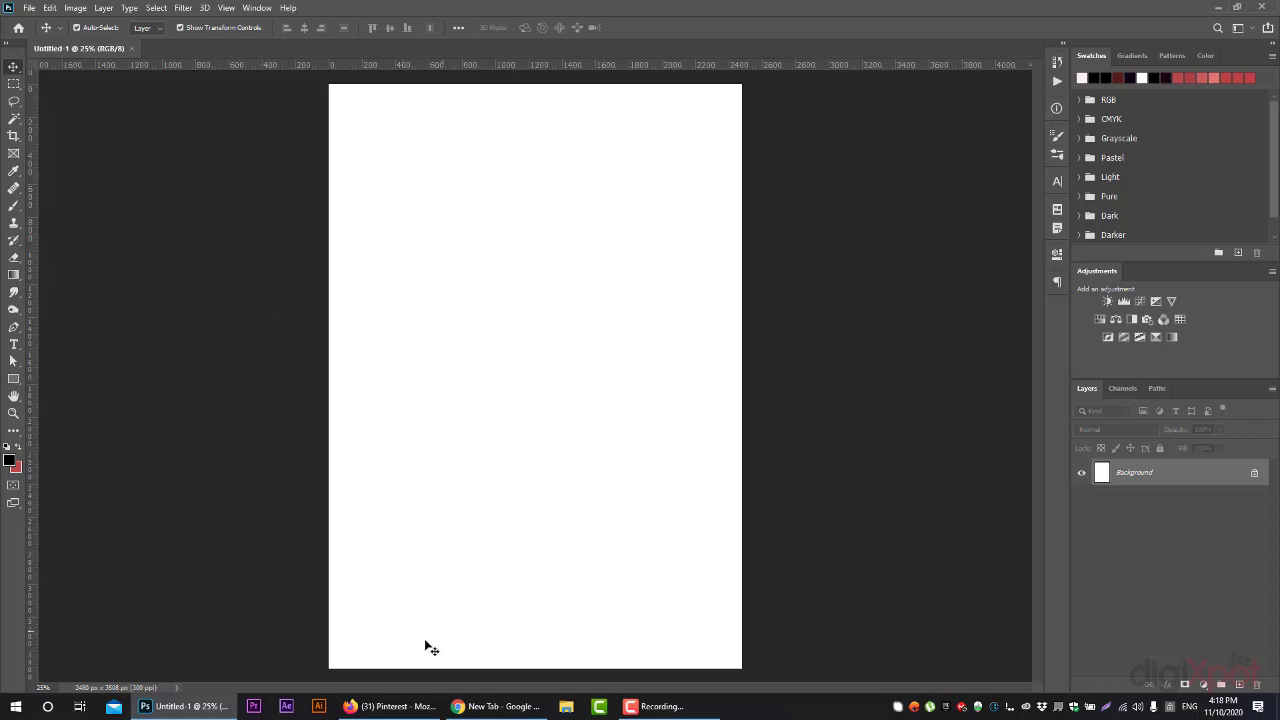
# Switch to Firefox and look through the admin tools of the Digixpot-LevelUP Freelancing Batch 4 Facebook group.
pyautogui.click(395, 706)
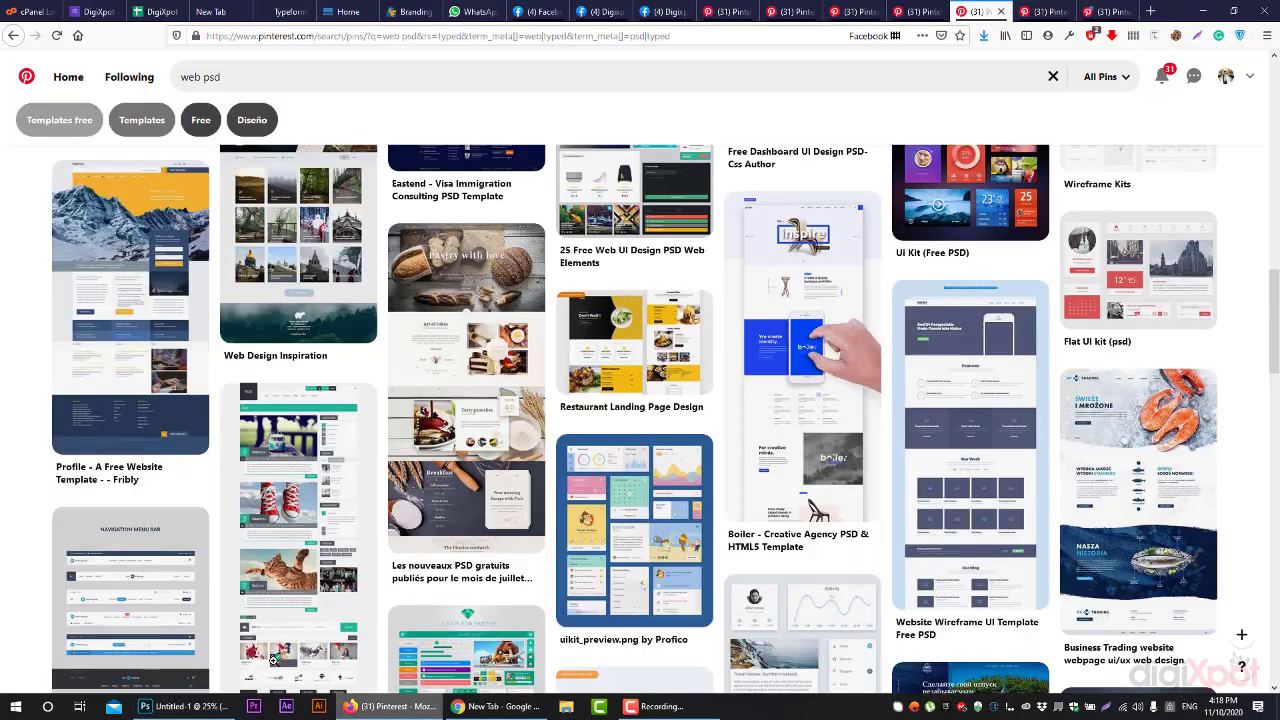
pyautogui.click(664, 11)
pyautogui.click(613, 15)
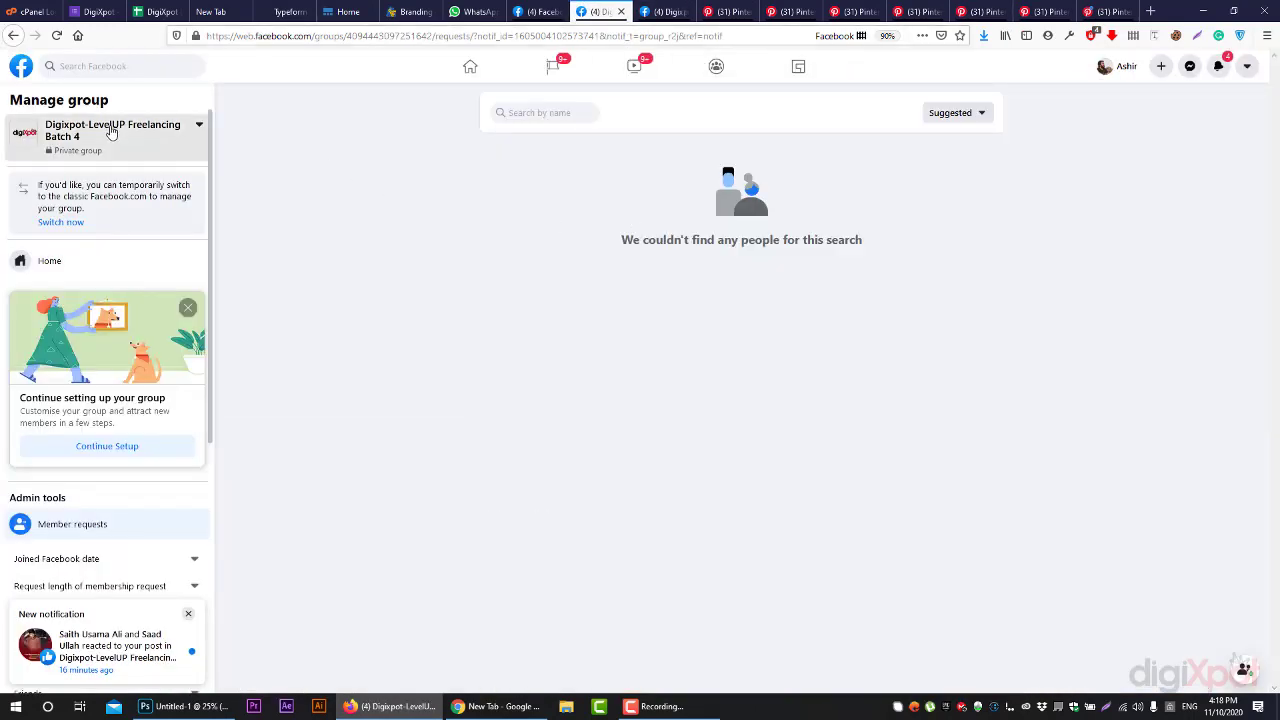
pyautogui.click(155, 140)
pyautogui.click(158, 150)
pyautogui.scroll(-3, 147, 444)
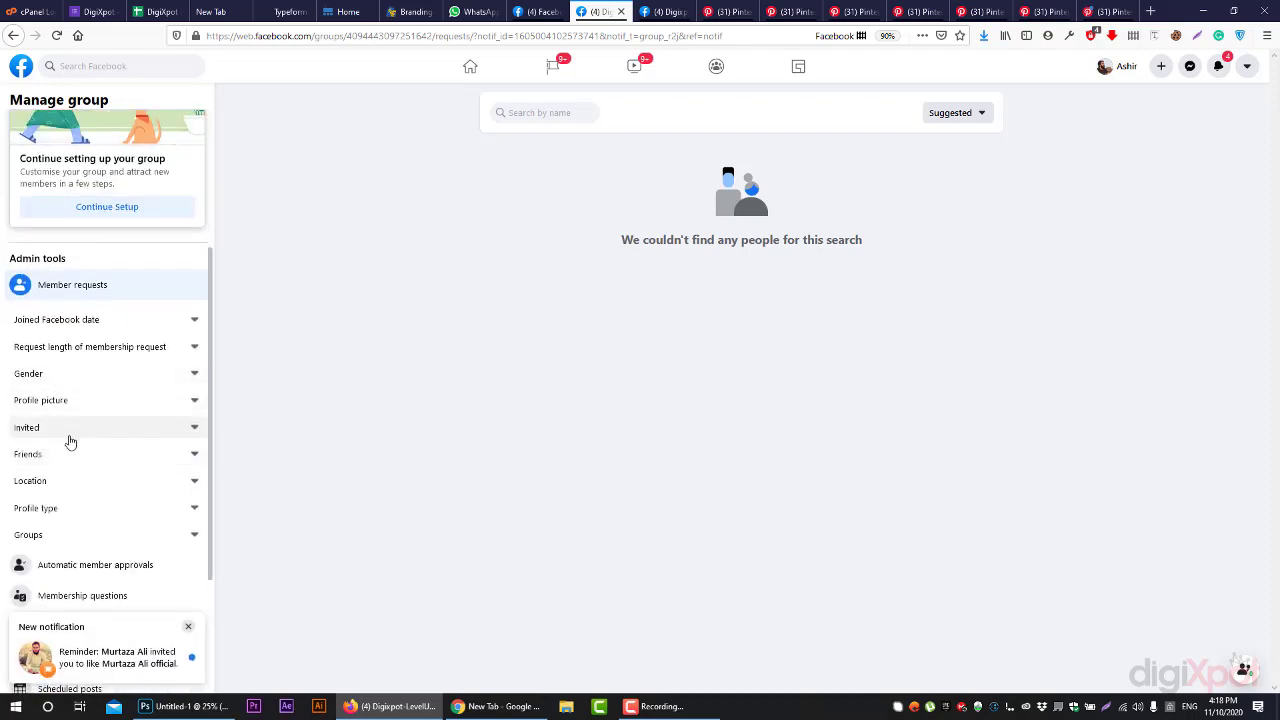
pyautogui.scroll(-1, 69, 440)
pyautogui.scroll(-1, 71, 446)
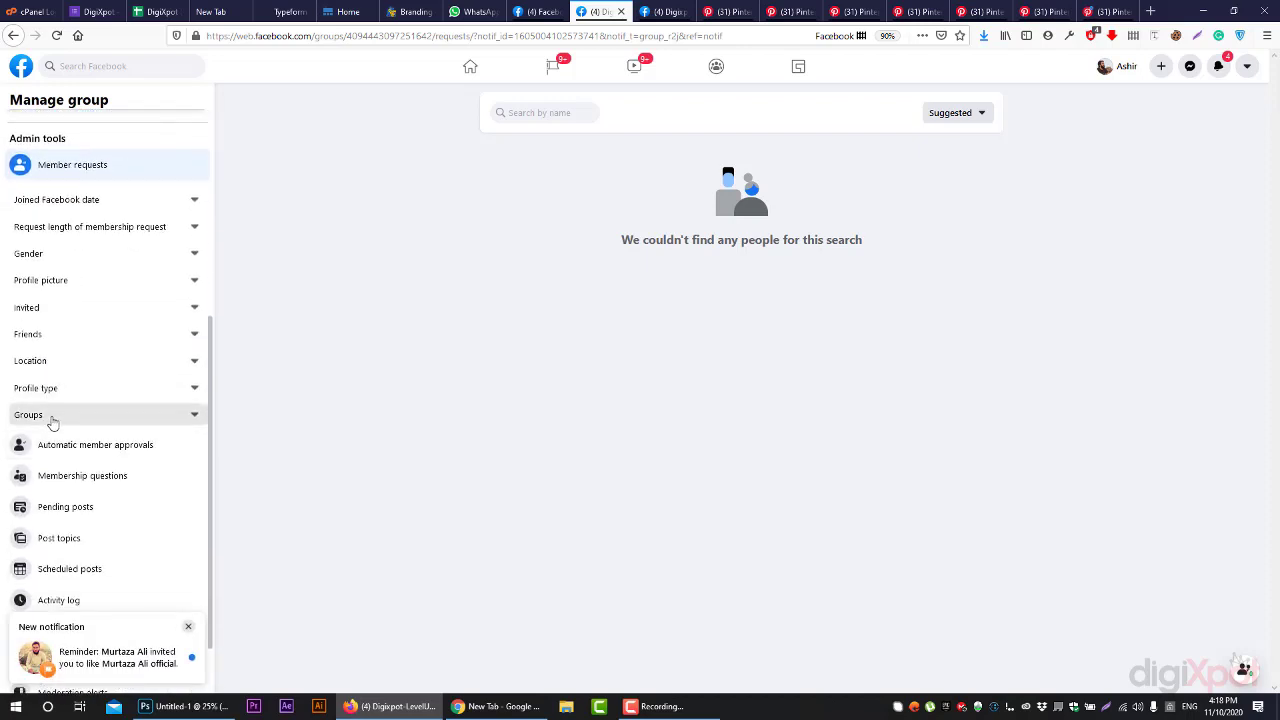
pyautogui.click(51, 421)
pyautogui.click(77, 415)
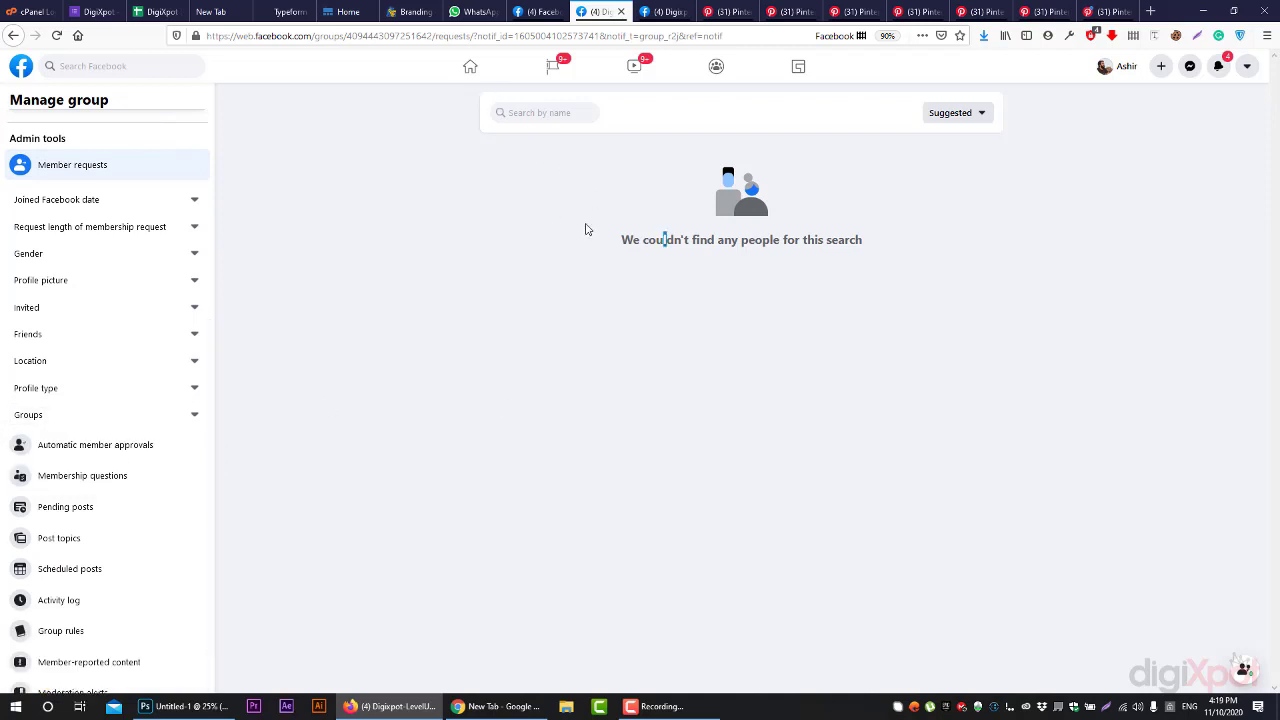
# Go from the Batch 3 Facebook group to the Digixpot-LevelUP Freelancing Batch 4 discussion page and highlight the group's name.
pyautogui.click(476, 70)
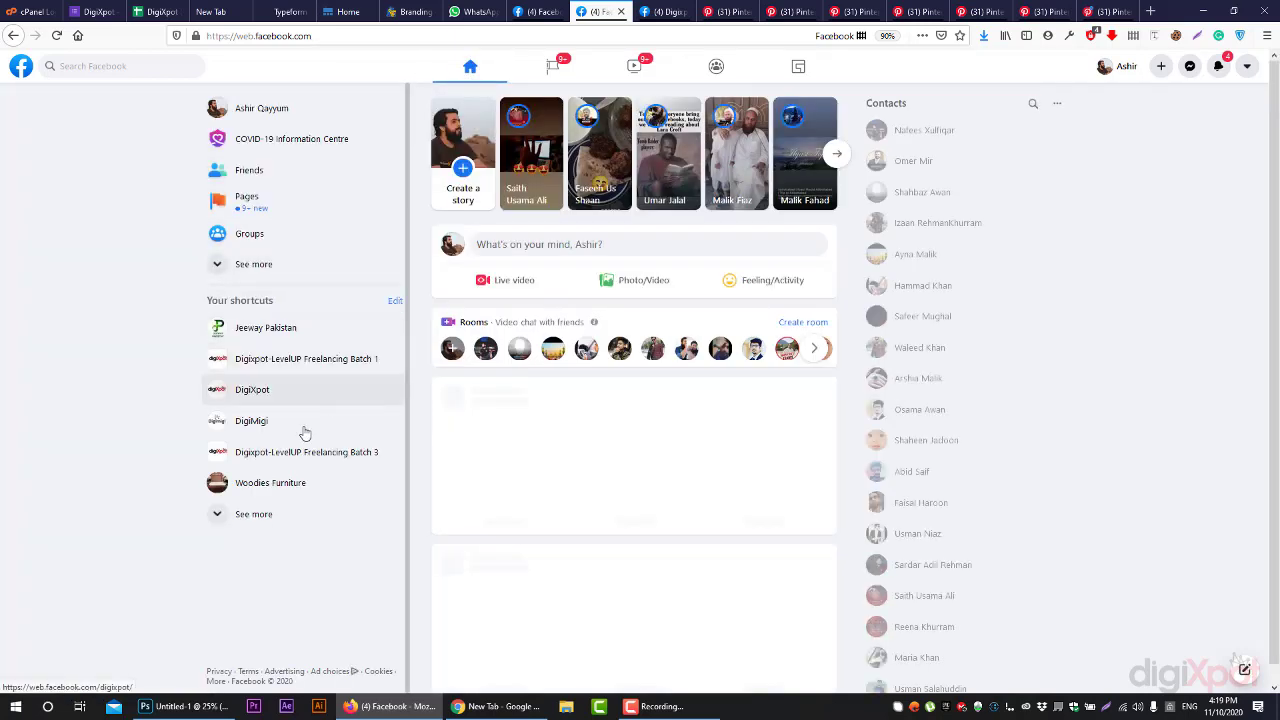
pyautogui.click(320, 450)
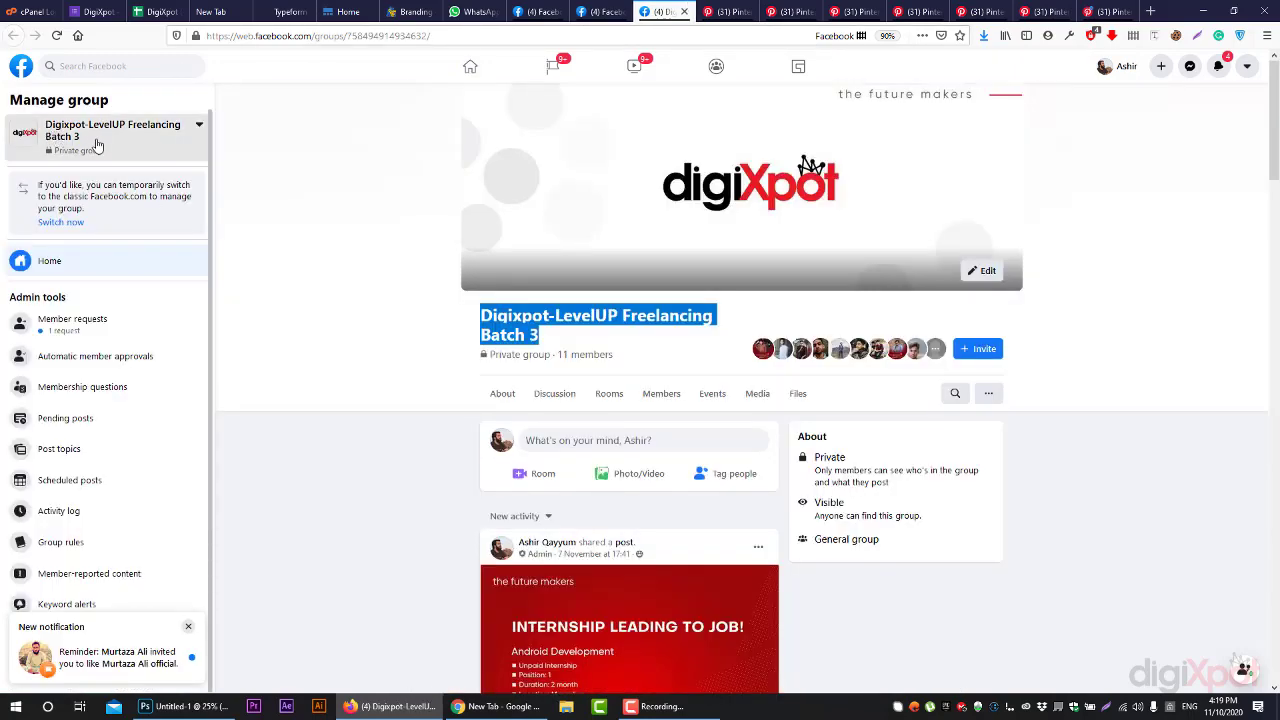
pyautogui.click(88, 145)
pyautogui.click(112, 270)
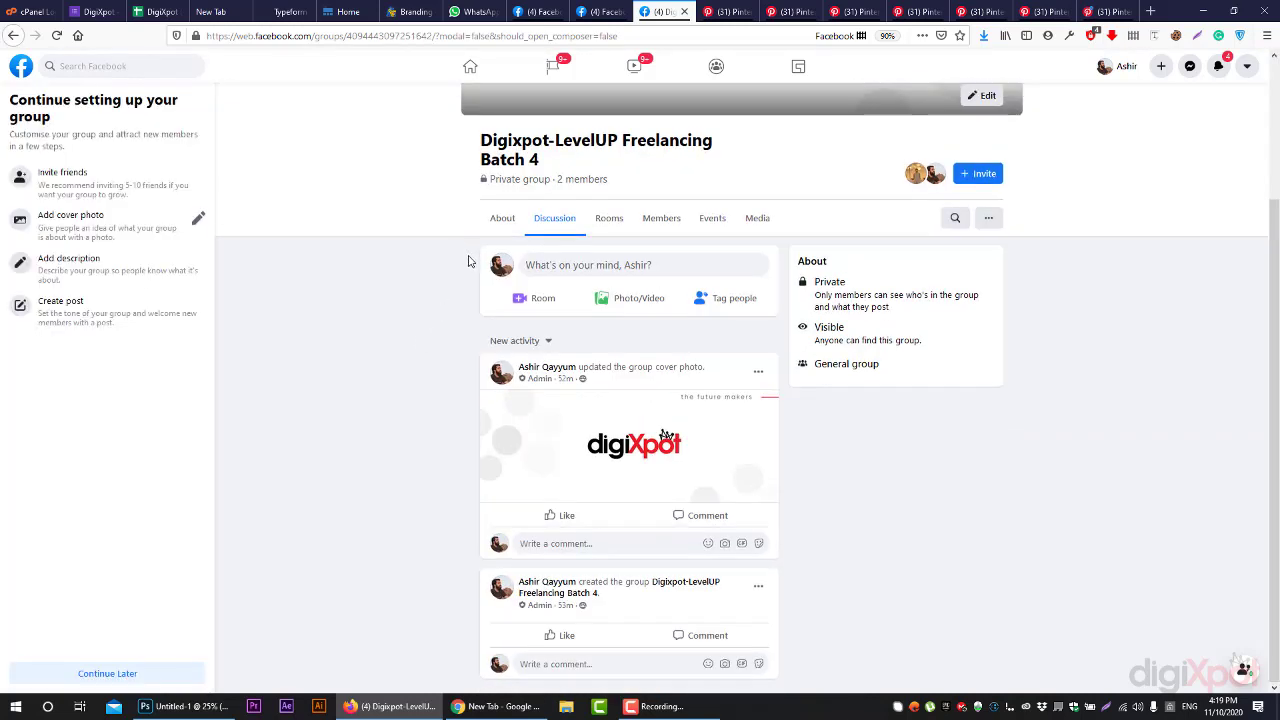
pyautogui.moveTo(483, 142); pyautogui.dragTo(551, 163)
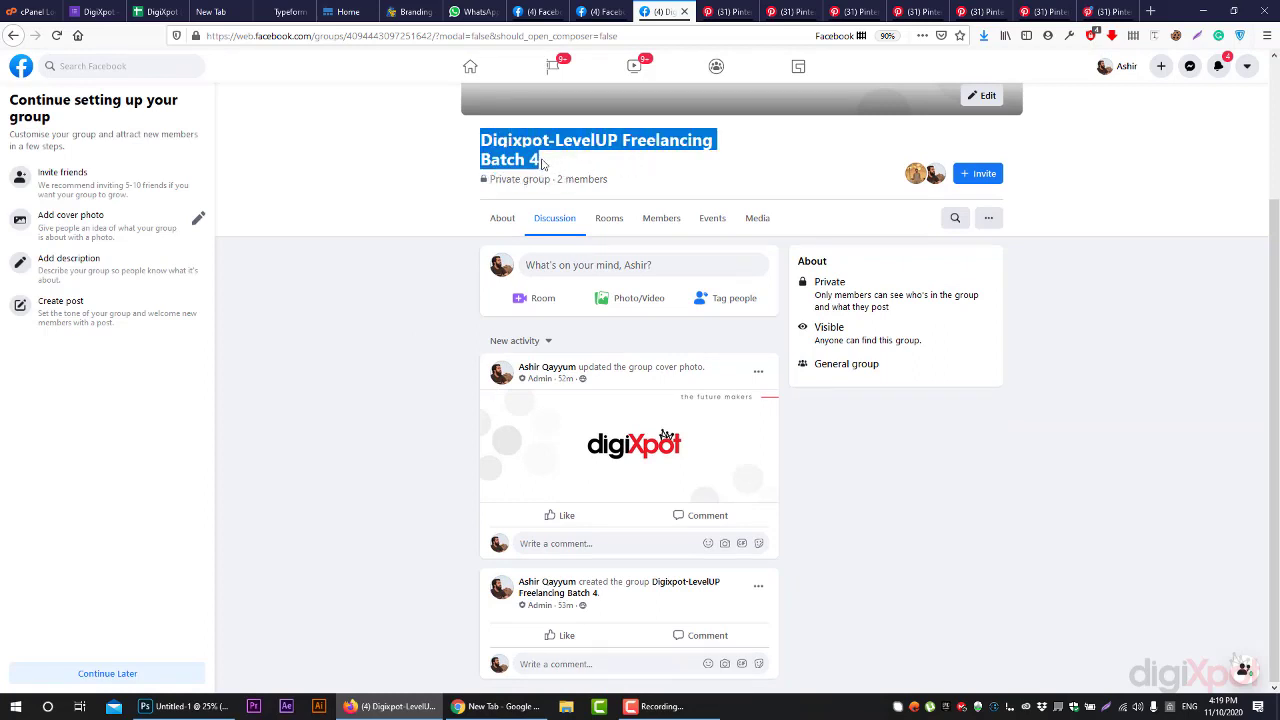
pyautogui.click(543, 164)
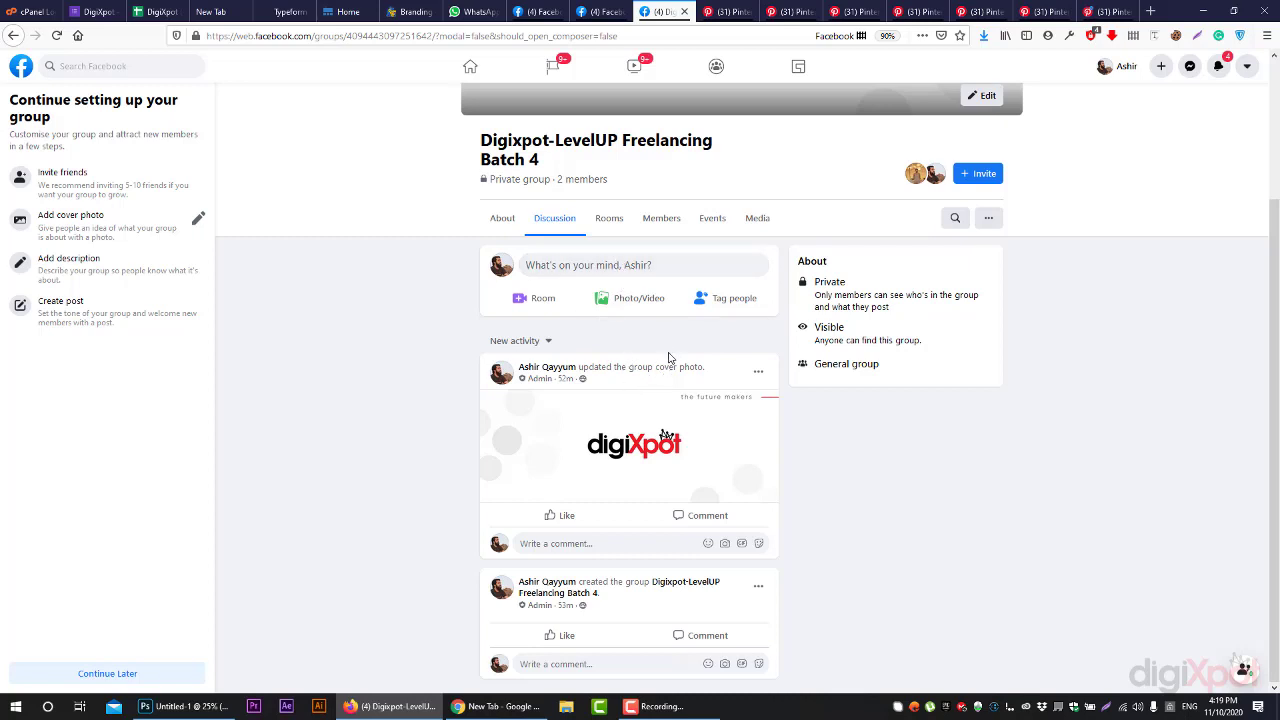
# Switch to File Explorer and copy the Dropbox link of "WP Lecture 14 Digixpot freelancing batch 3.mp4" from the Dropbox folder.
pyautogui.click(566, 705)
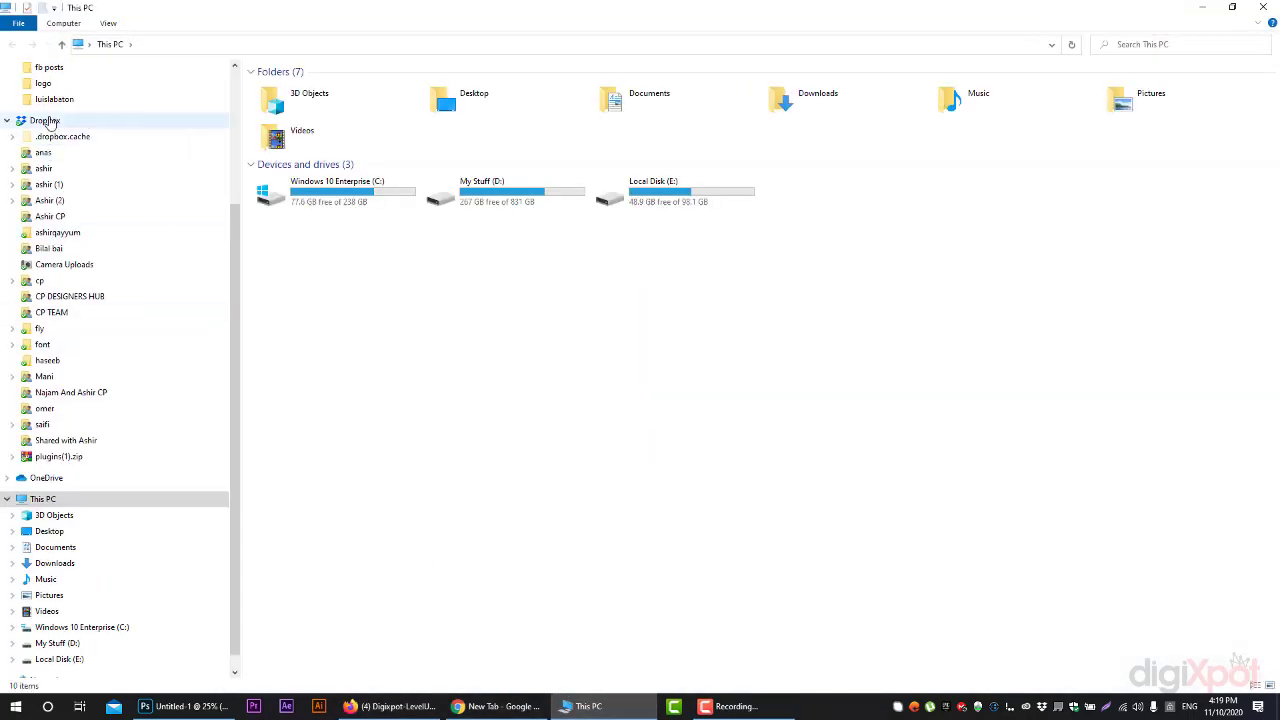
pyautogui.click(44, 120)
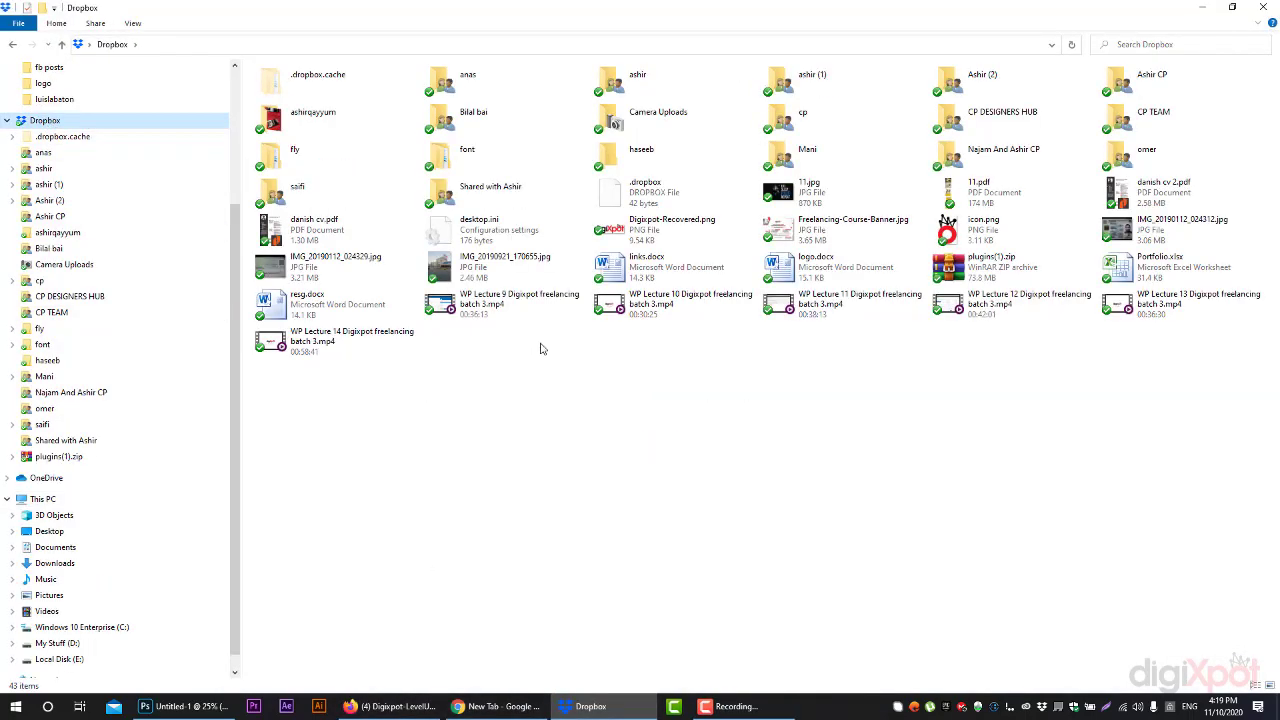
pyautogui.rightClick(405, 348)
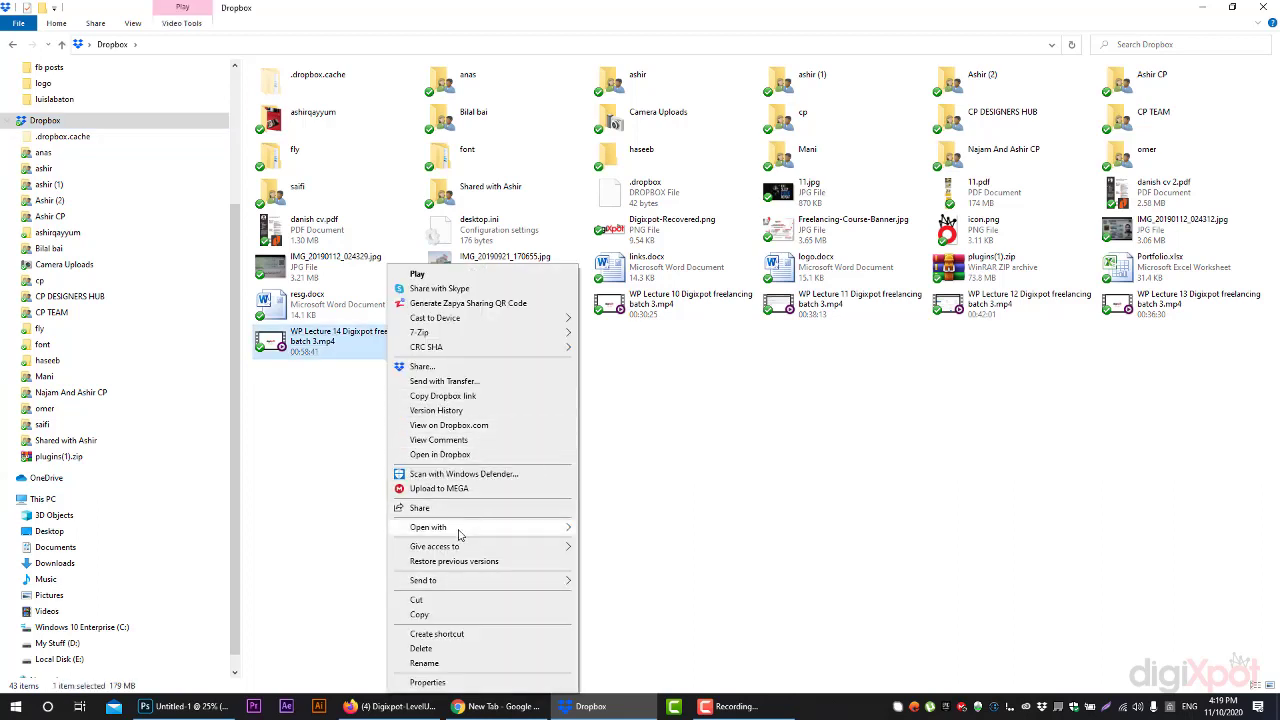
pyautogui.click(475, 396)
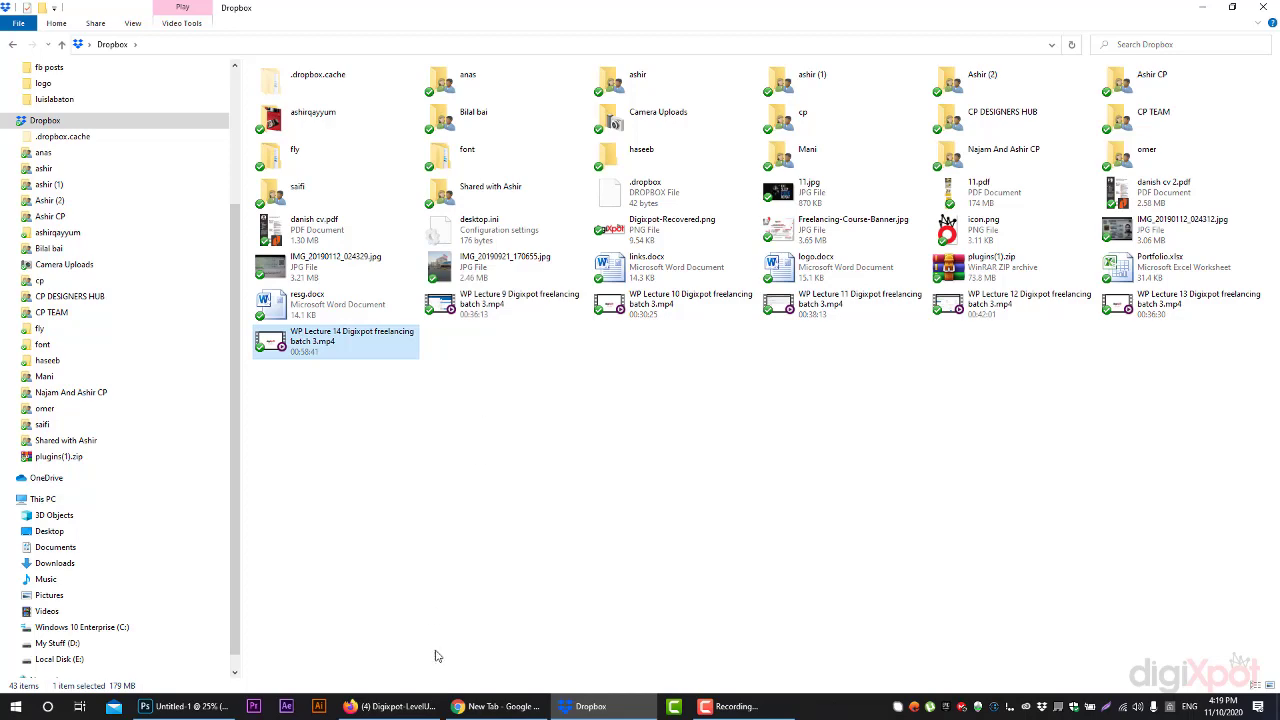
# Return to Firefox and open the copied Dropbox video link in a new tab.
pyautogui.click(405, 706)
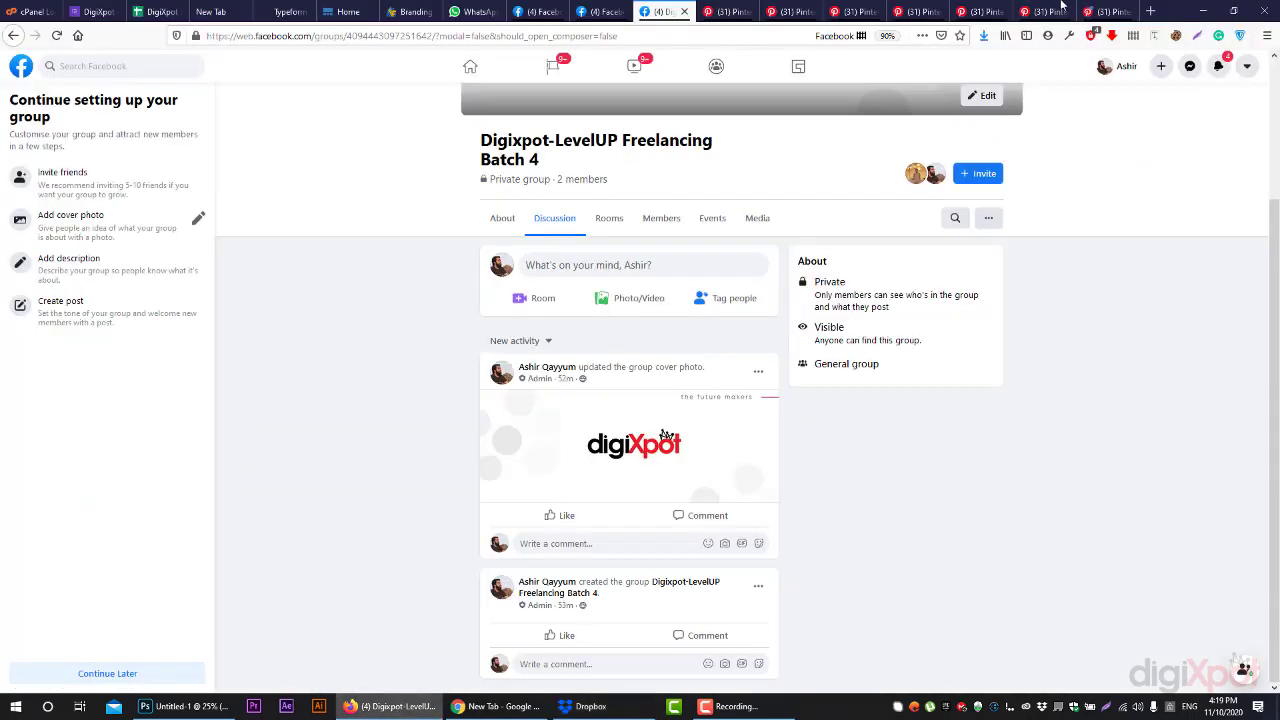
pyautogui.click(1150, 8)
pyautogui.rightClick(676, 36)
pyautogui.click(722, 100)
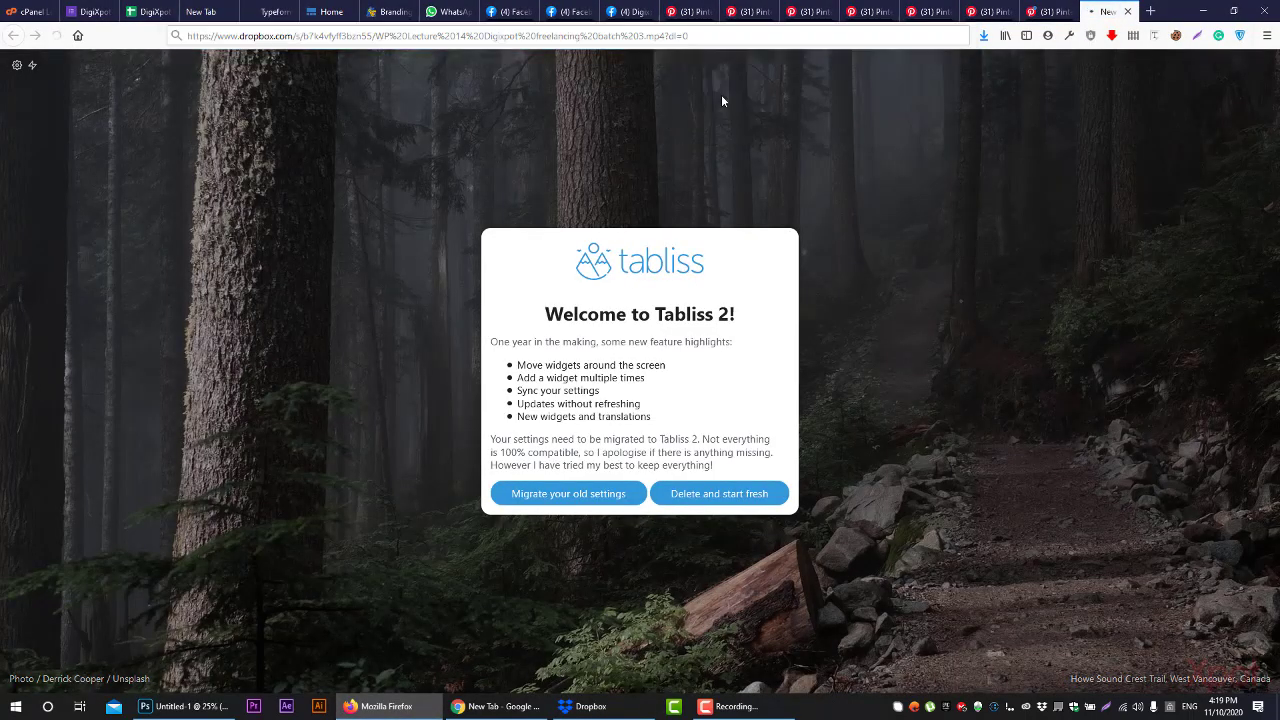